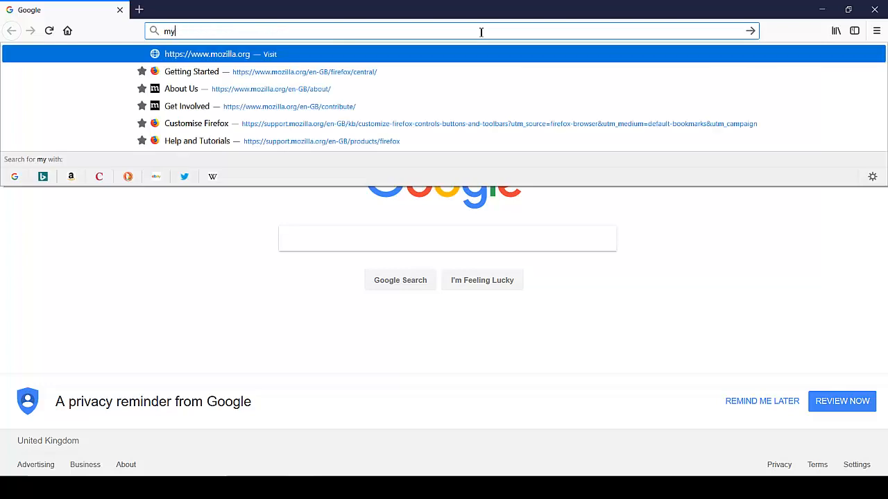
Step: Load myqnuk.co.uk in Firefox
type(".co.uk")
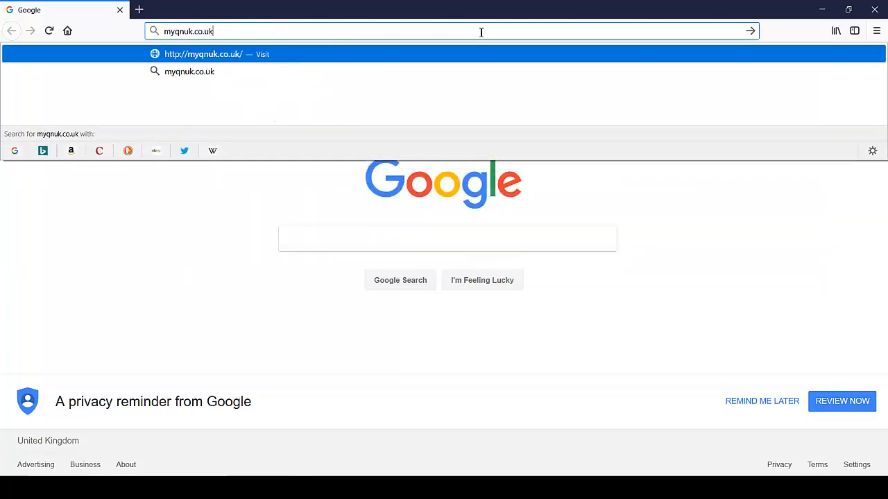
key("Return")
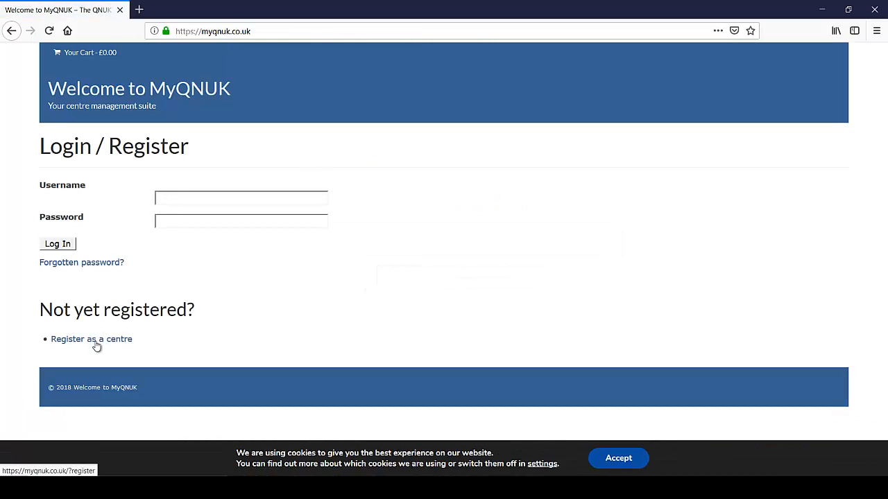
Step: Start a centre registration with the first name, surname and centre name Sample Training
left_click(97, 345)
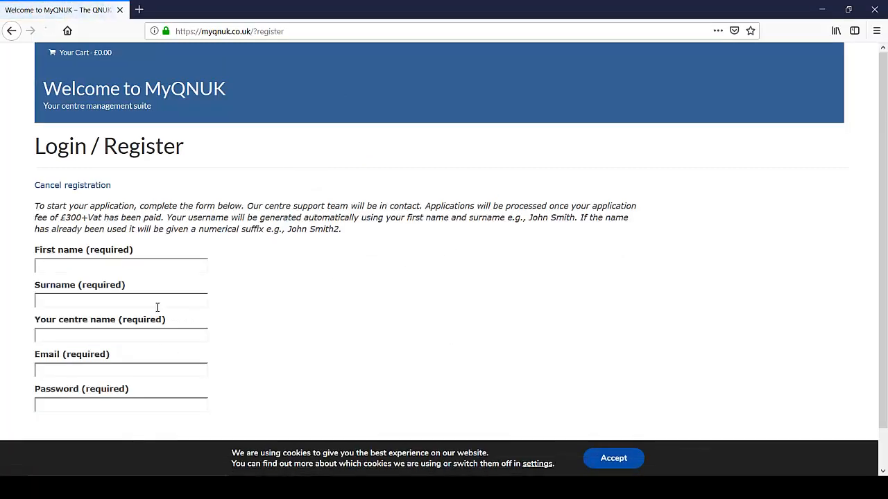
left_click(55, 263)
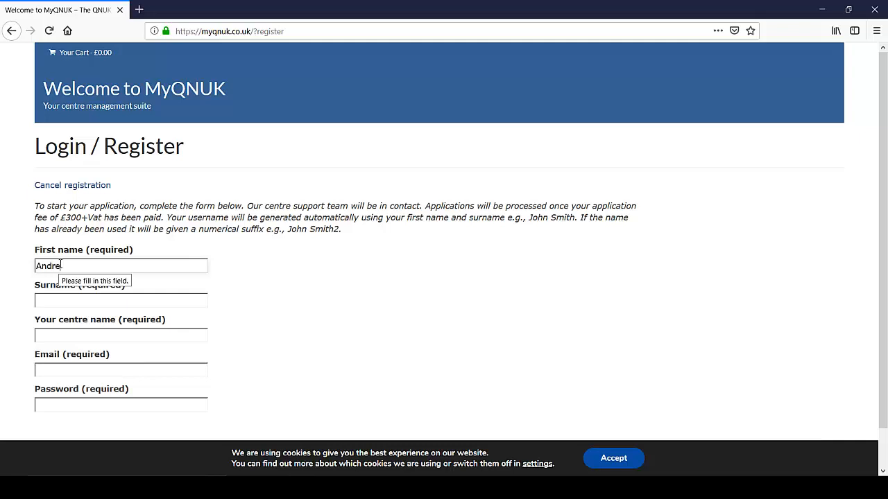
key("Tab")
type("Sample")
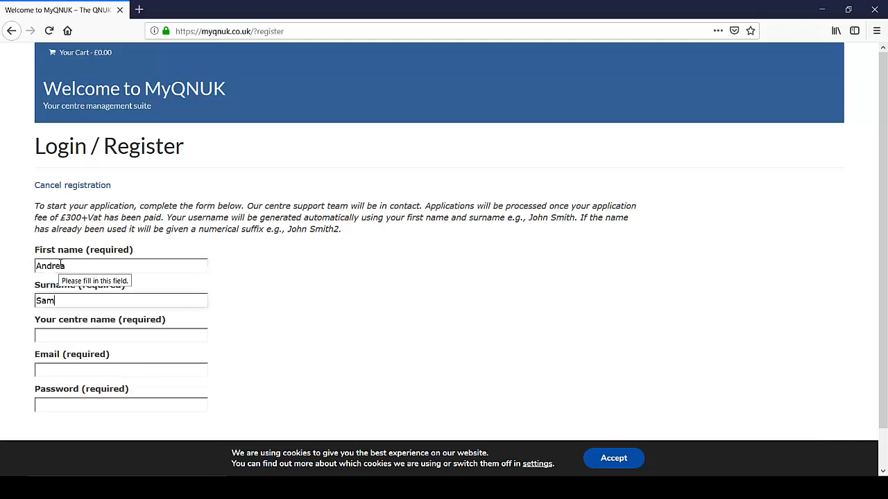
left_click(101, 333)
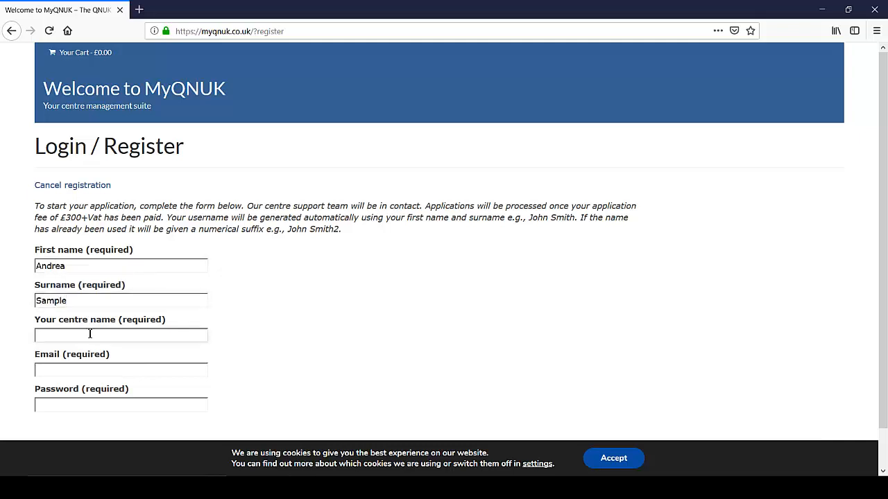
type("Saple Tr")
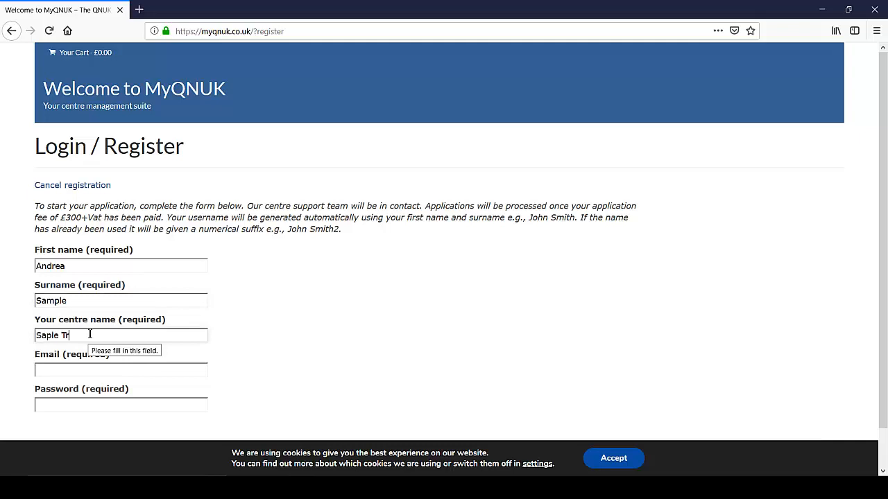
type("ianing")
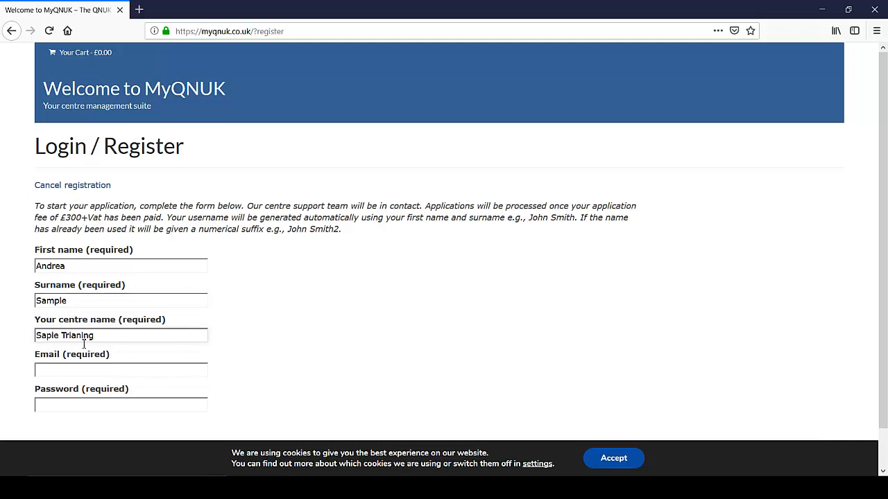
key("BackSpace")
type("i")
left_click(91, 373)
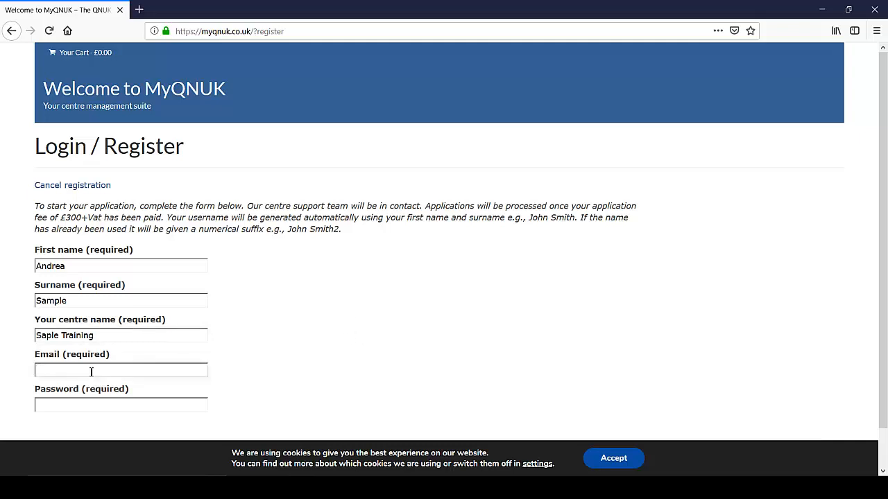
left_click(39, 336)
type("m")
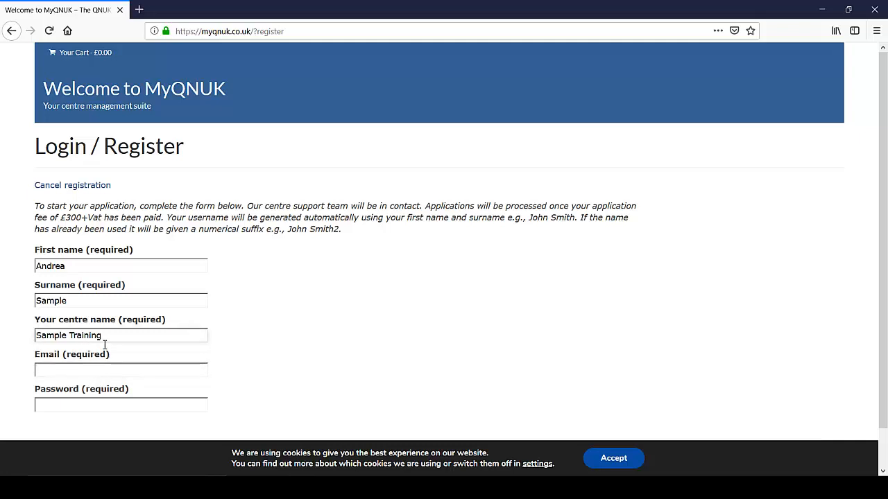
Step: Enter the contact e-mail address and an account password, then submit the registration
left_click(100, 375)
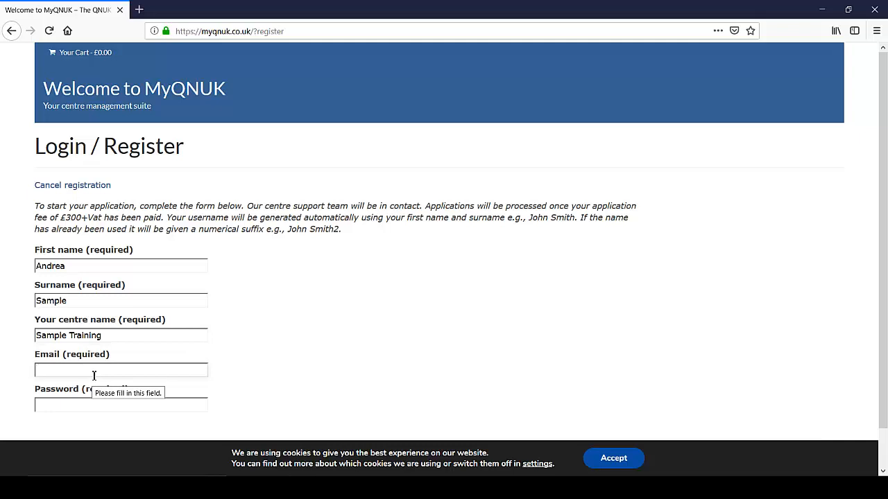
scroll(181, 333, "down", 1)
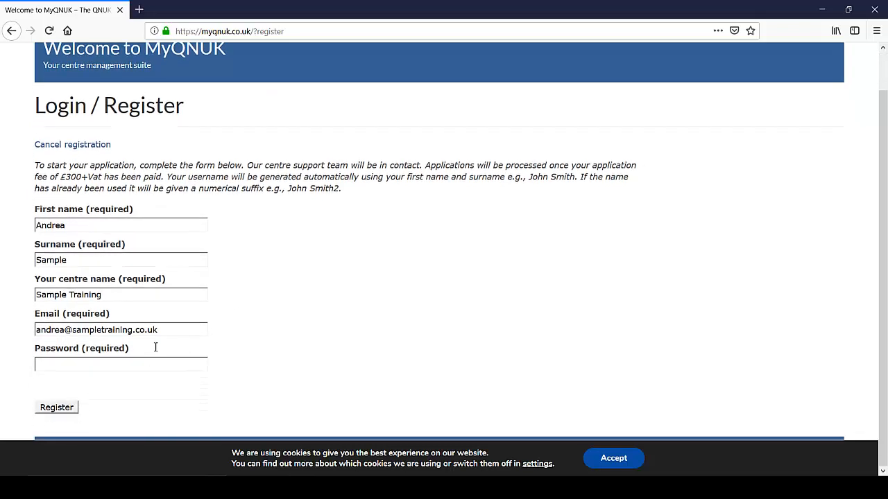
left_click(137, 363)
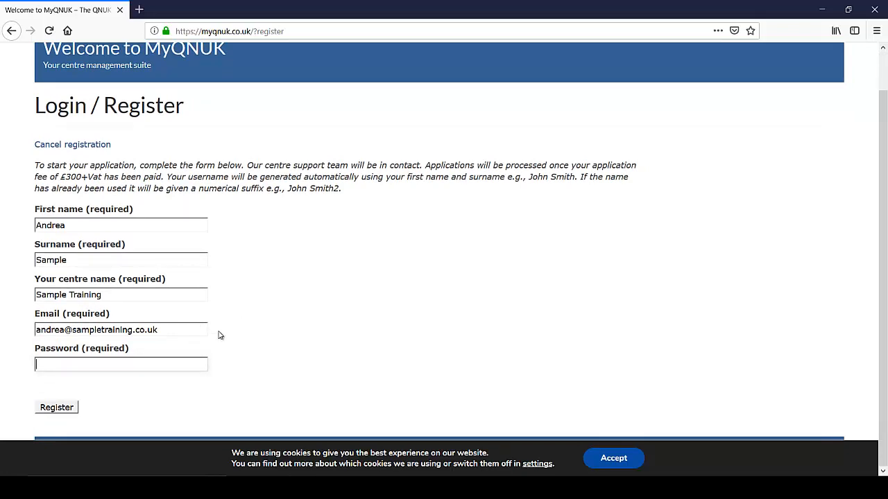
type("••••••••")
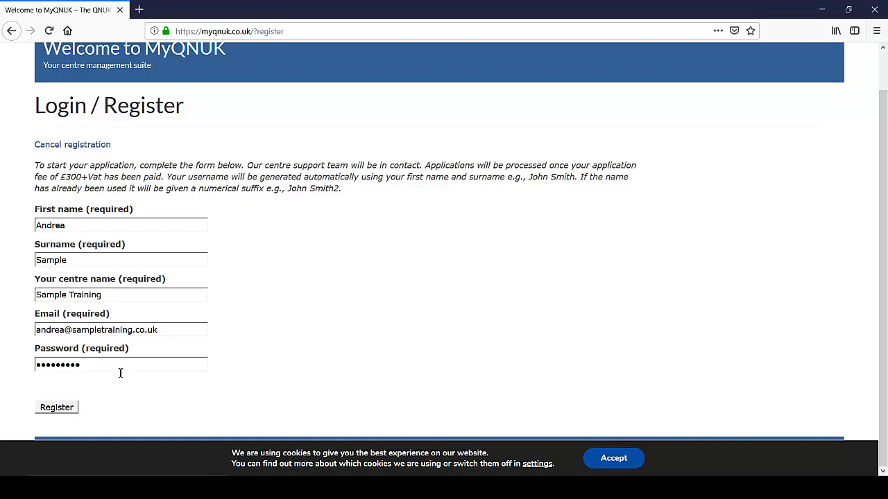
left_click(72, 409)
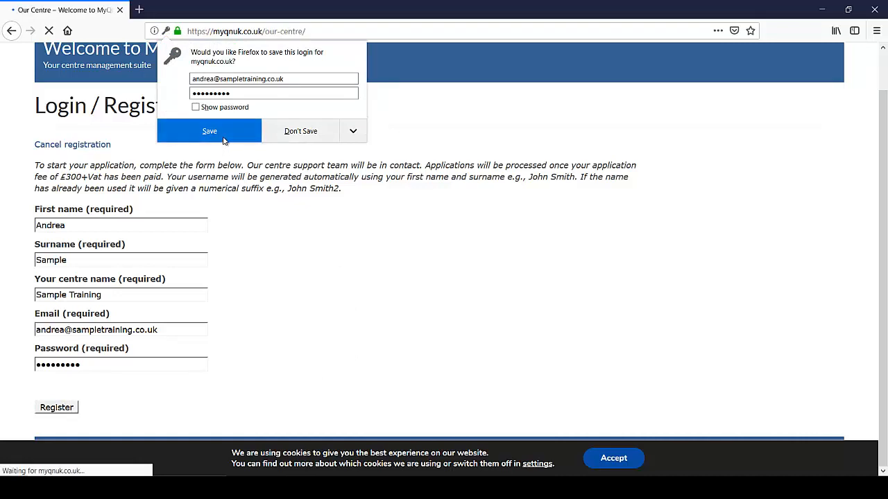
Step: Dismiss the save-login prompt and open the centre details from the New application checklist
left_click(208, 130)
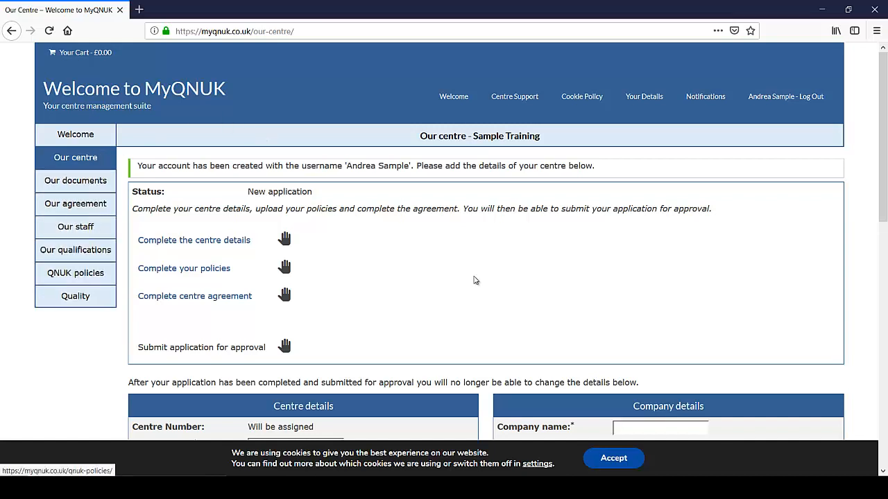
scroll(519, 235, "down", 3)
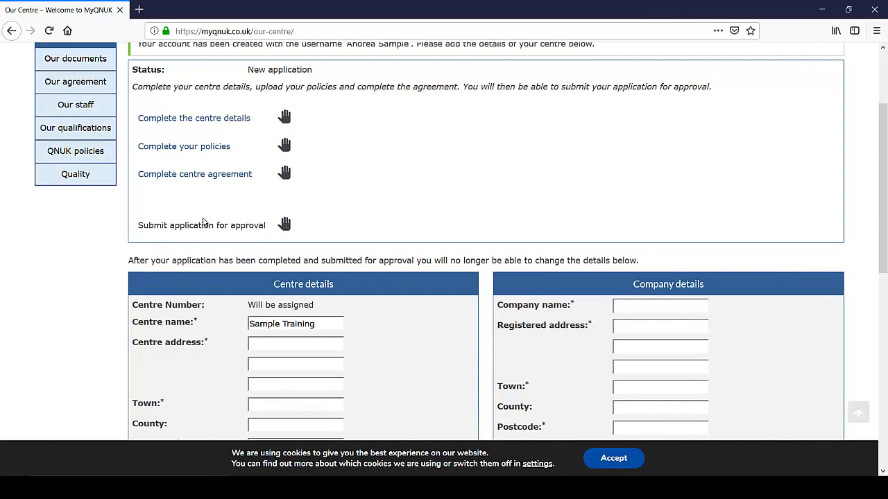
left_click_drag(139, 226, 255, 226)
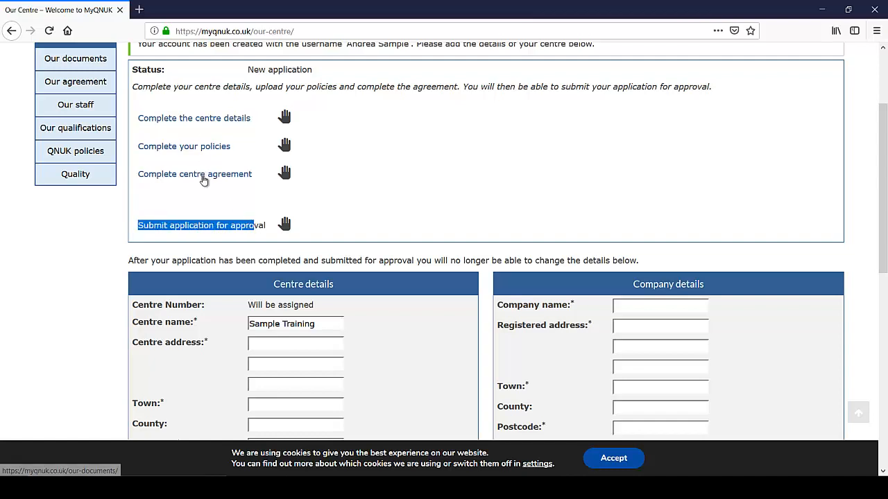
left_click(395, 149)
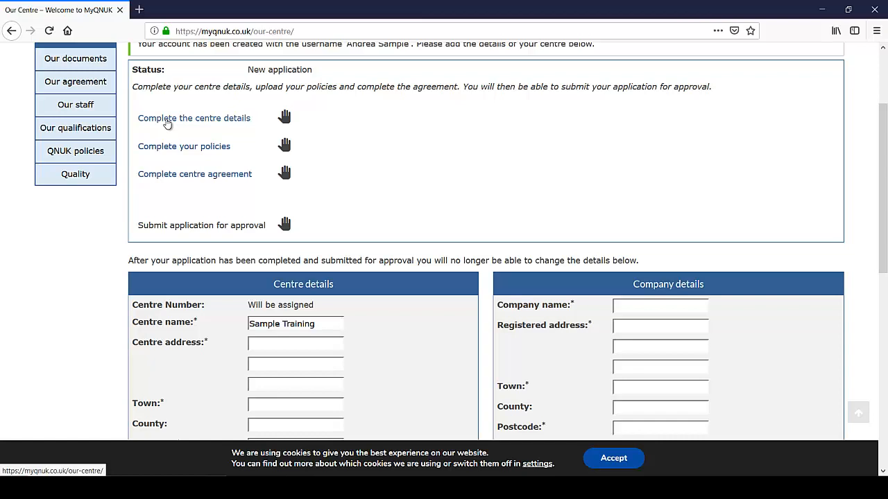
left_click(168, 122)
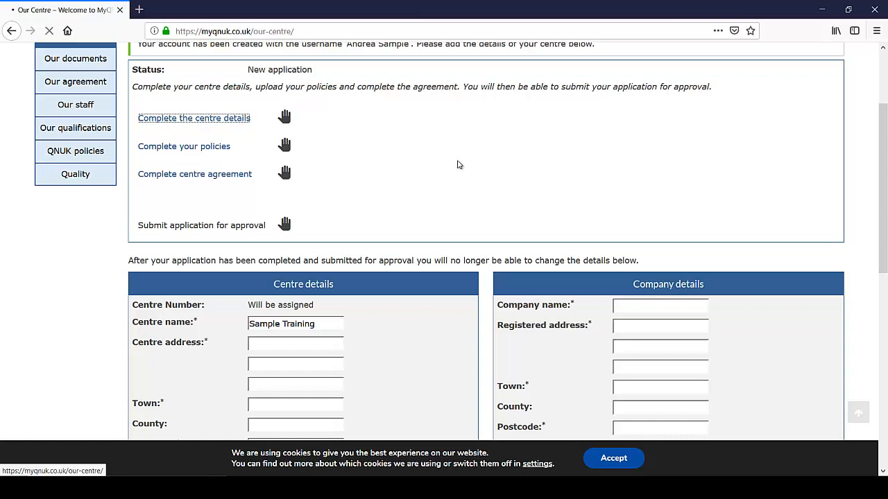
Step: Review the prefilled centre name and the address fields in Centre details
scroll(430, 210, "down", 5)
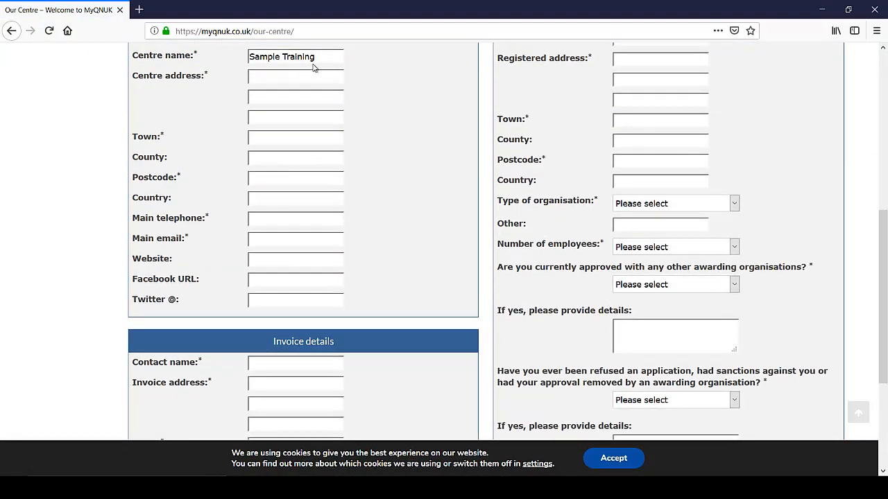
triple_click(267, 56)
left_click(374, 117)
left_click_drag(334, 56, 249, 56)
left_click(326, 75)
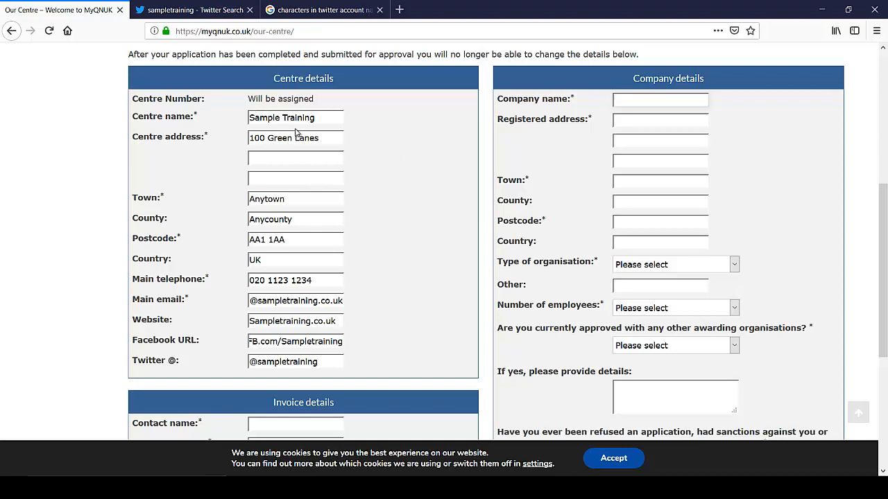
left_click(319, 118)
left_click_drag(313, 118, 251, 118)
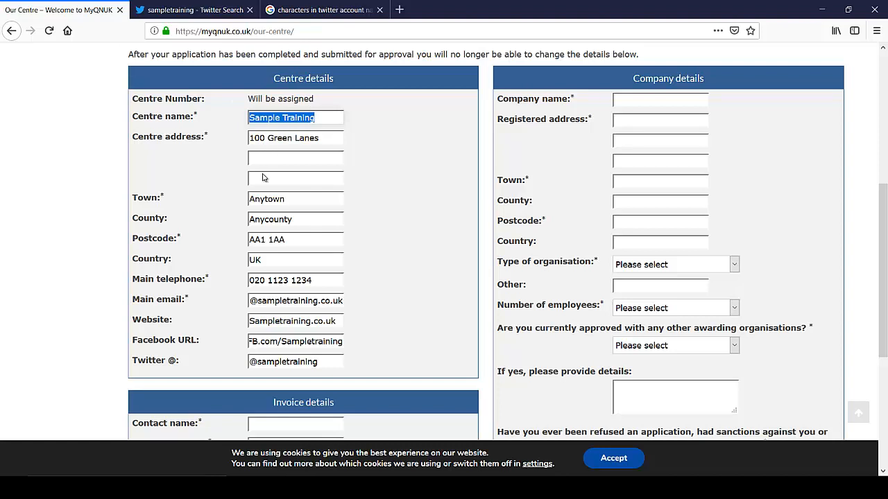
Step: Prefix the main centre e-mail with 'info' and check the website address
mouse_move(261, 303)
left_mouse_down()
mouse_move(359, 305)
mouse_move(244, 304)
left_mouse_up()
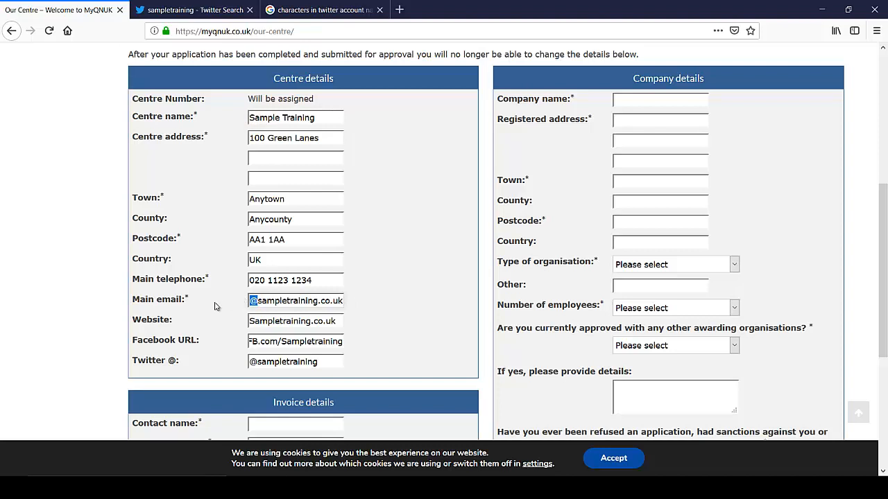
key("Left")
type("info")
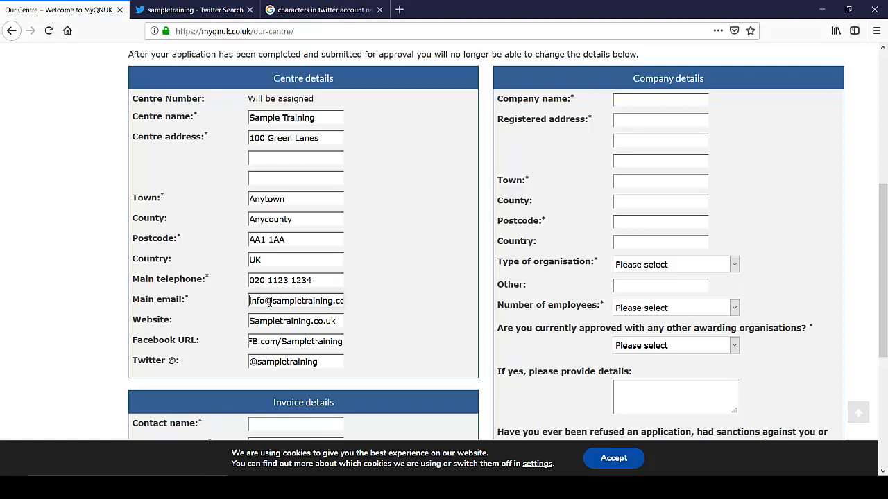
double_click(248, 301)
triple_click(330, 322)
left_click(199, 314)
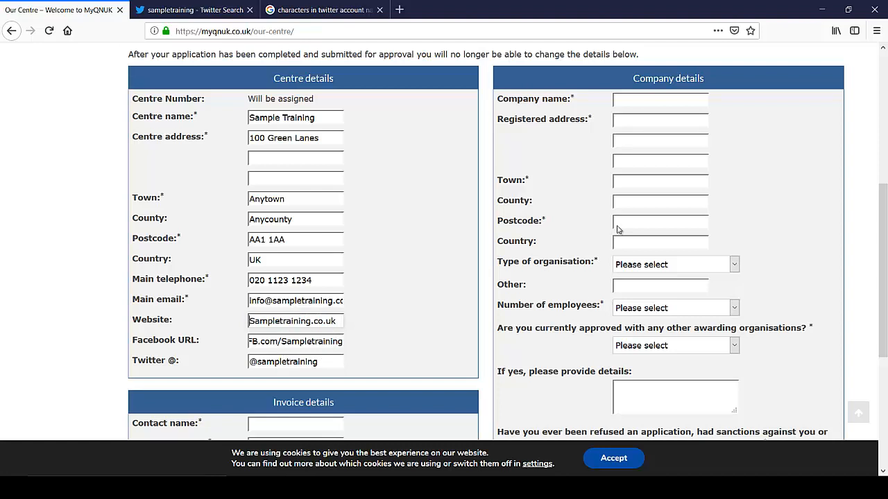
Step: Enter the company name Sample Training Ltd, correcting the spelling
left_click(639, 101)
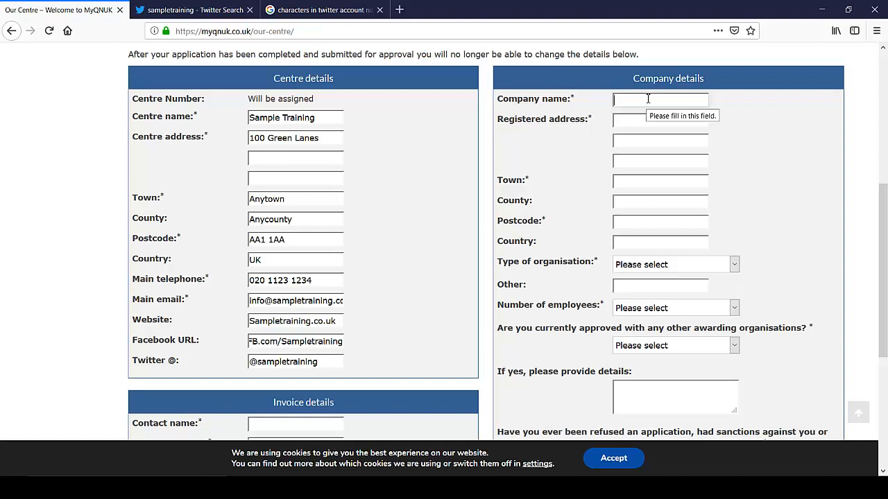
type("Sample Traiining Ltd")
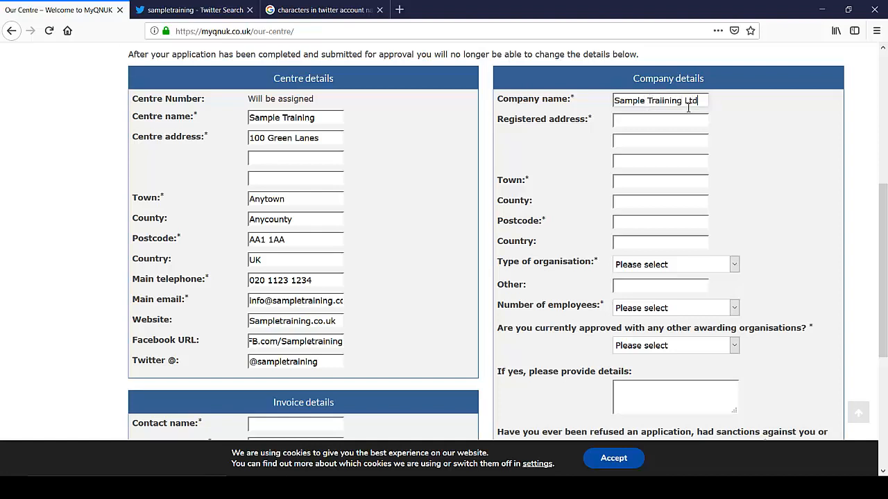
left_click_drag(663, 101, 670, 102)
key("BackSpace")
type("n")
key("BackSpace")
left_click(656, 120)
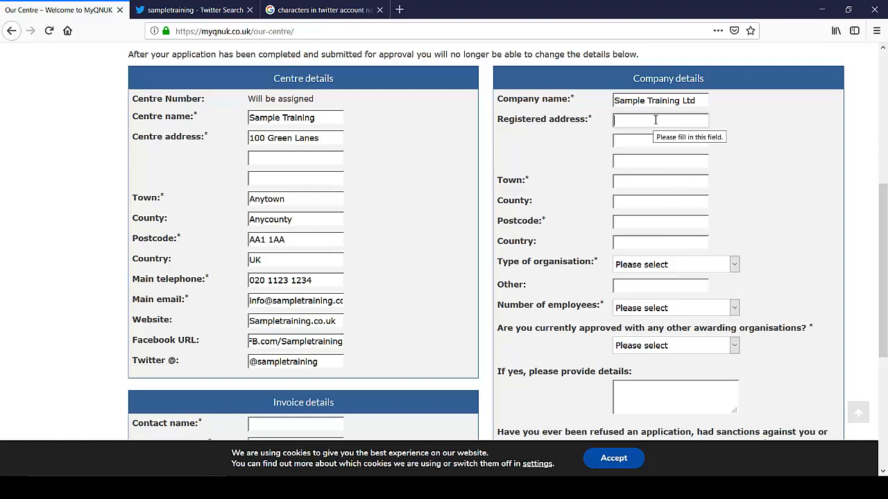
Step: Copy 100 Green Lanes and Anytown from the centre address into the company registered address
left_click_drag(337, 137, 179, 143)
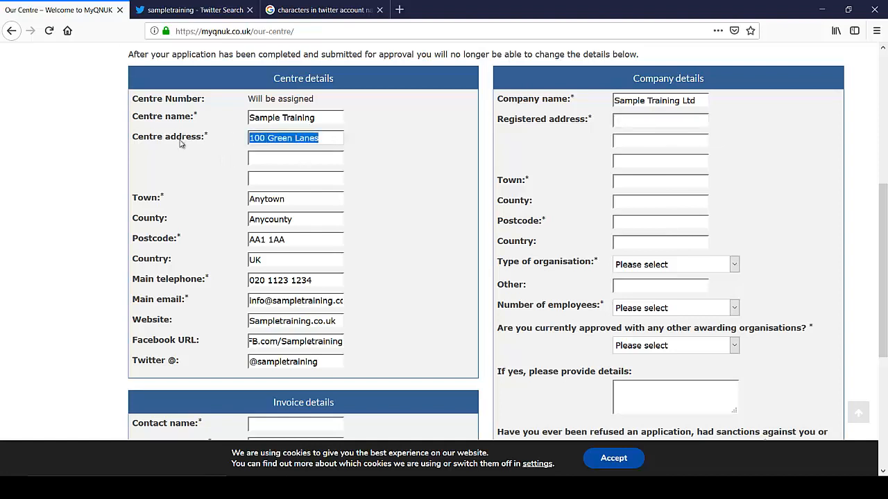
key("ctrl+c")
left_click(677, 128)
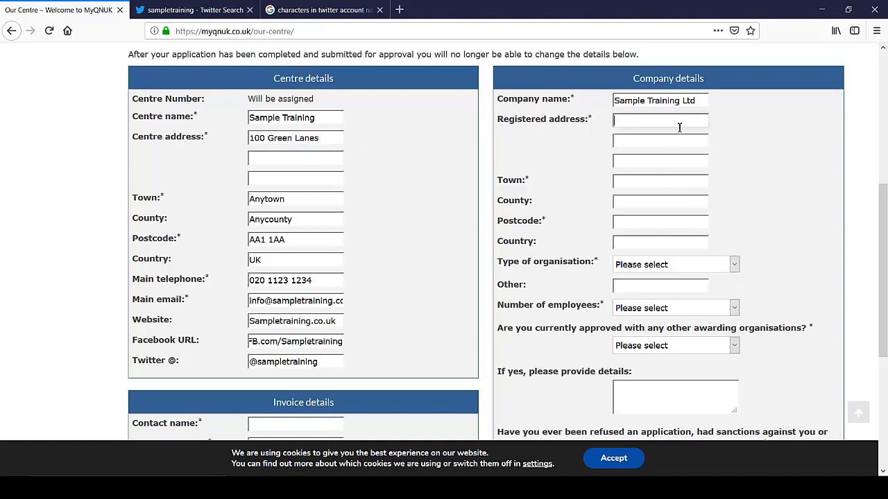
key("ctrl+v")
left_click_drag(306, 195, 217, 194)
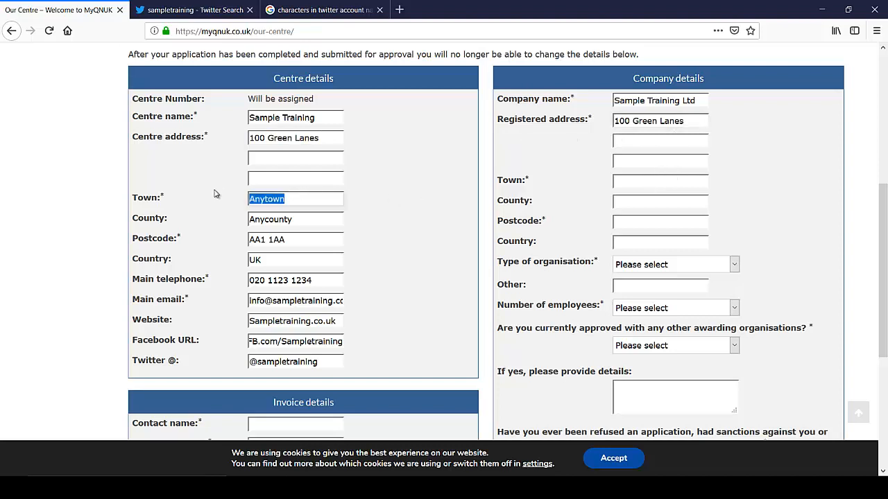
left_click(620, 186)
key("ctrl+v")
Step: Copy county Anycounty and postcode AA1 1AA into company details and set country UK
left_click_drag(296, 218, 224, 216)
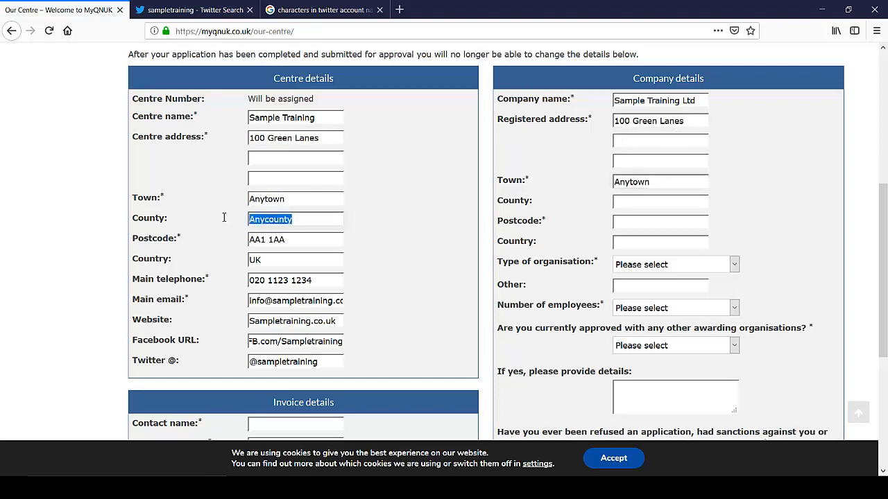
left_click(653, 201)
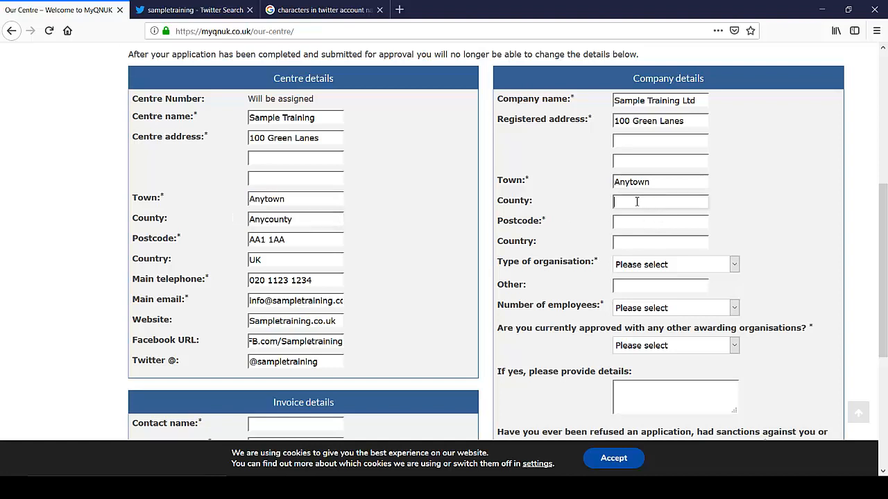
key("ctrl+v")
left_click_drag(291, 240, 201, 238)
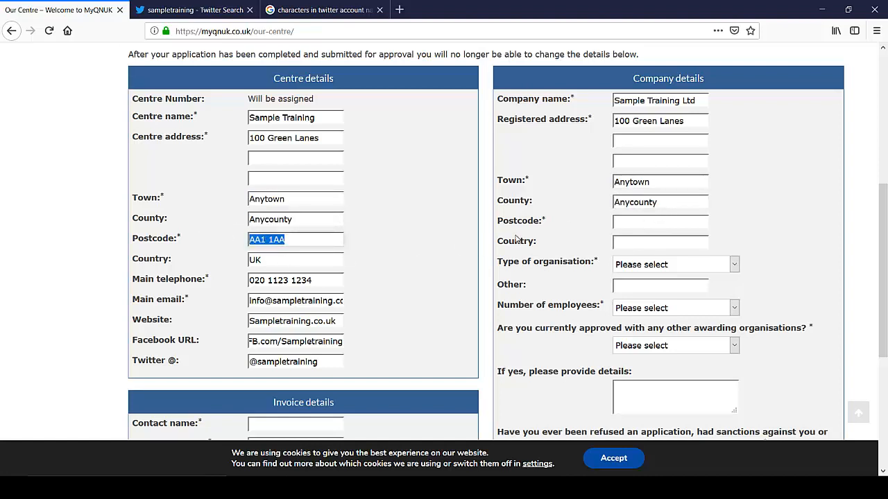
left_click(686, 222)
key("ctrl+v")
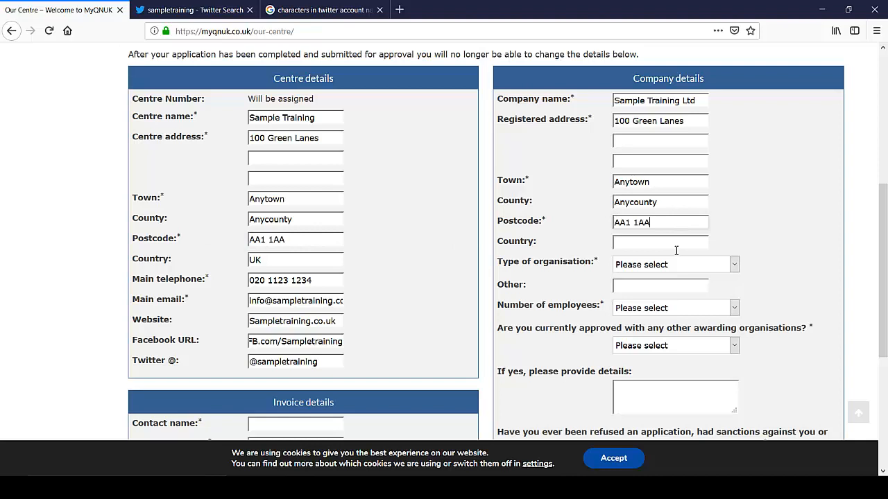
left_click(625, 241)
left_click(787, 233)
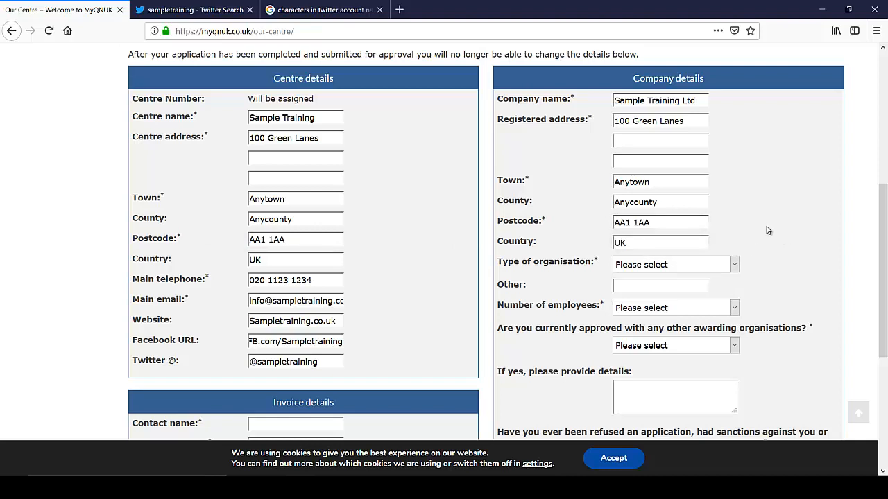
left_click(735, 267)
Step: Set the organisation type to Private training provider with 2-10 employees
scroll(758, 263, "down", 2)
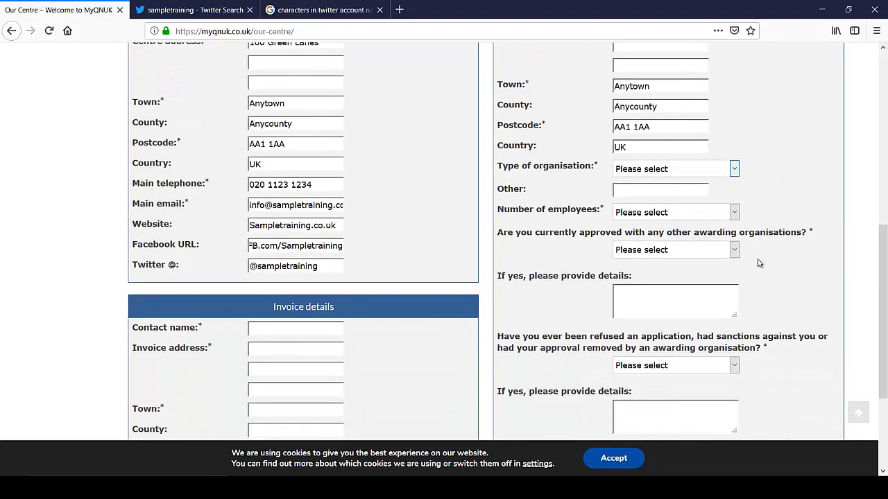
scroll(759, 263, "up", 1)
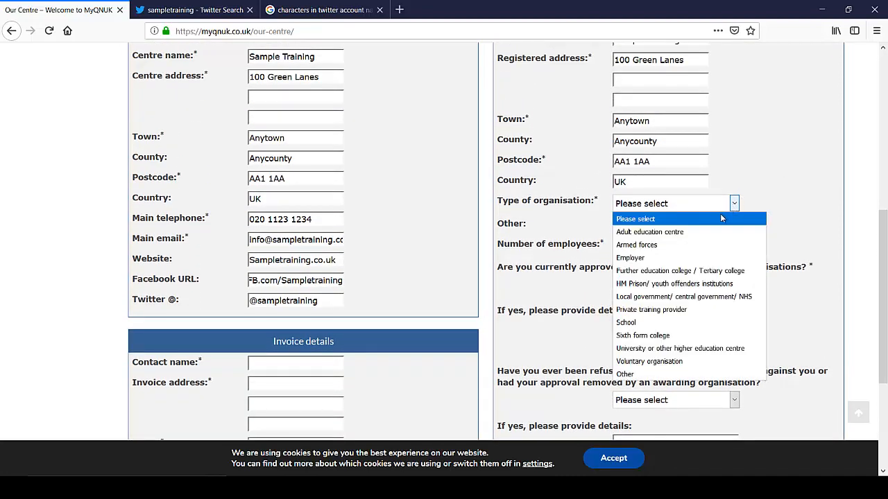
left_click(692, 312)
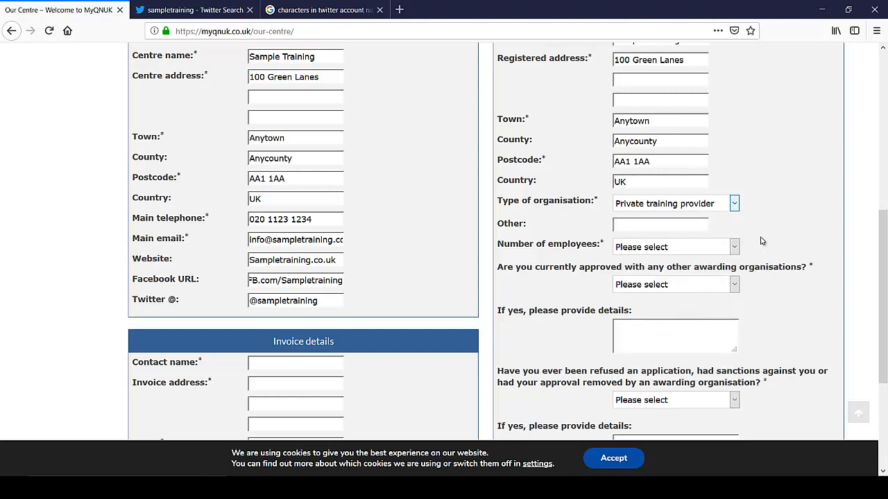
left_click(670, 248)
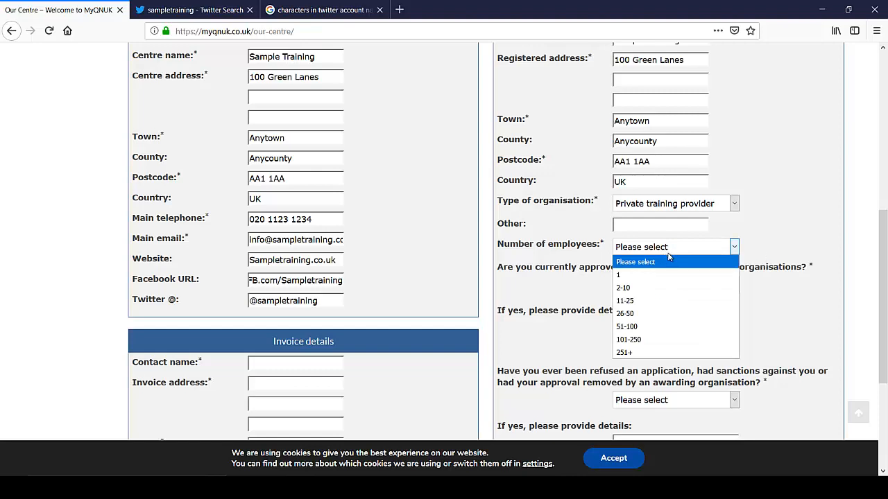
left_click(666, 288)
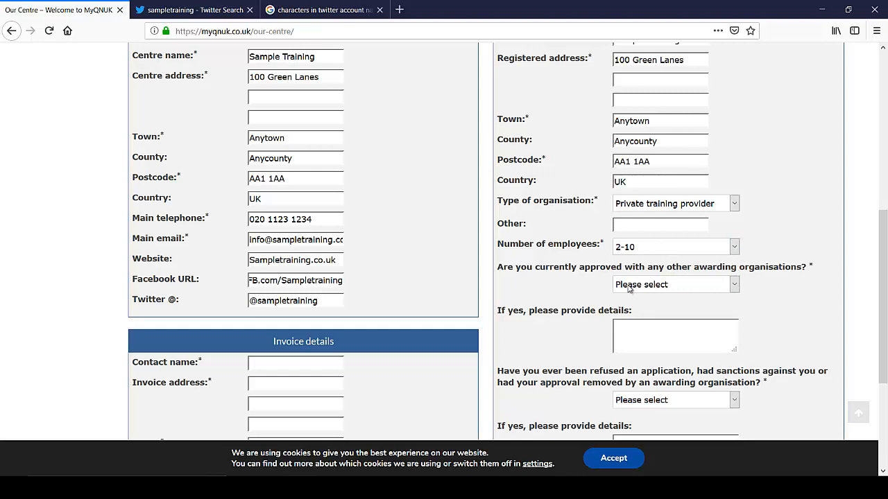
Step: Answer Yes to approval by another awarding organisation, naming ABC Awards
left_click(736, 289)
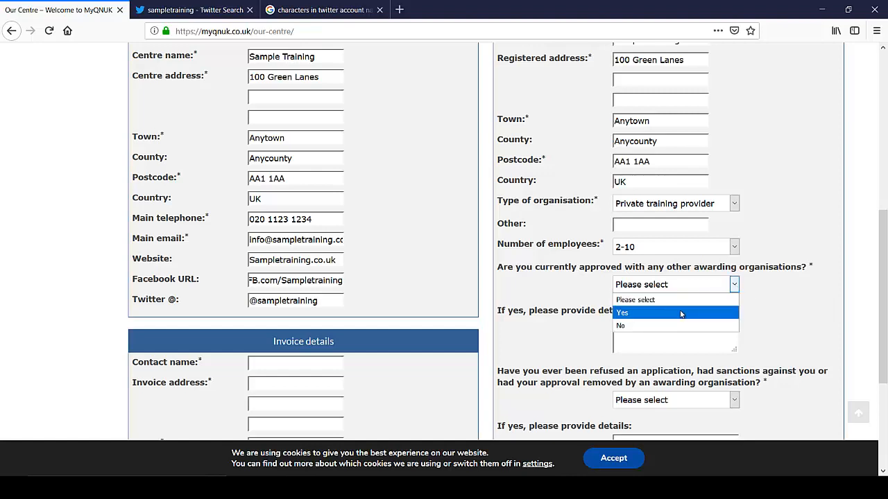
left_click(673, 311)
left_click(643, 330)
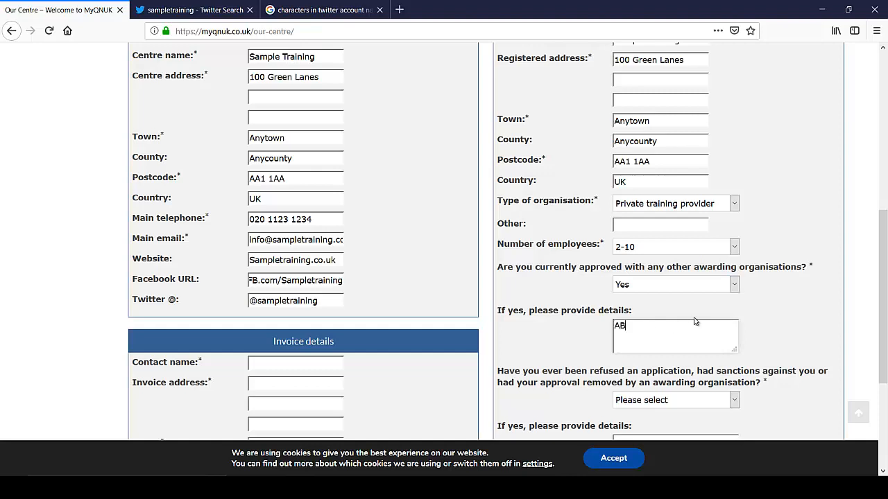
type("ABC Awards")
scroll(749, 298, "down", 3)
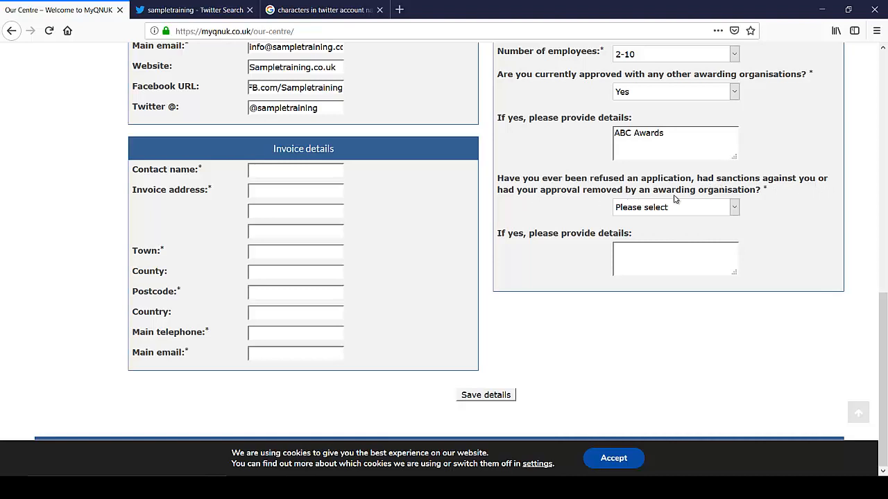
left_click(734, 208)
Step: Answer Yes to past refusal or sanctions, explaining the liquidated company and removed staff
left_click(665, 234)
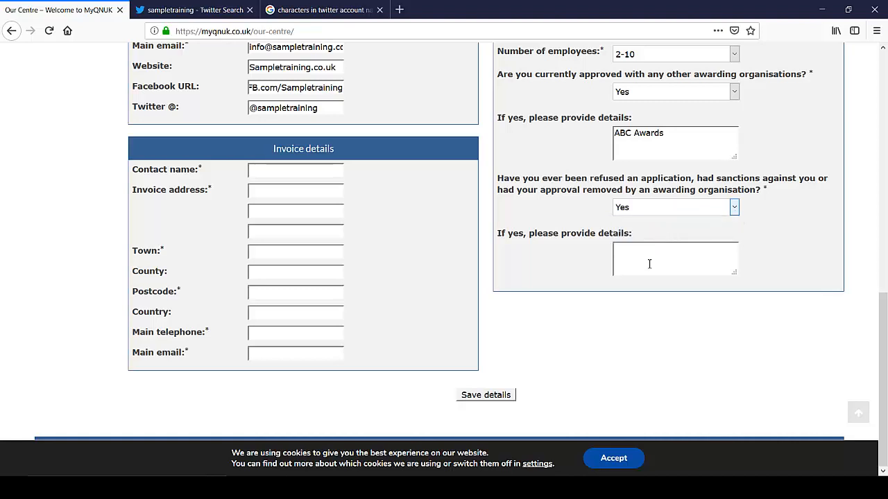
left_click(647, 251)
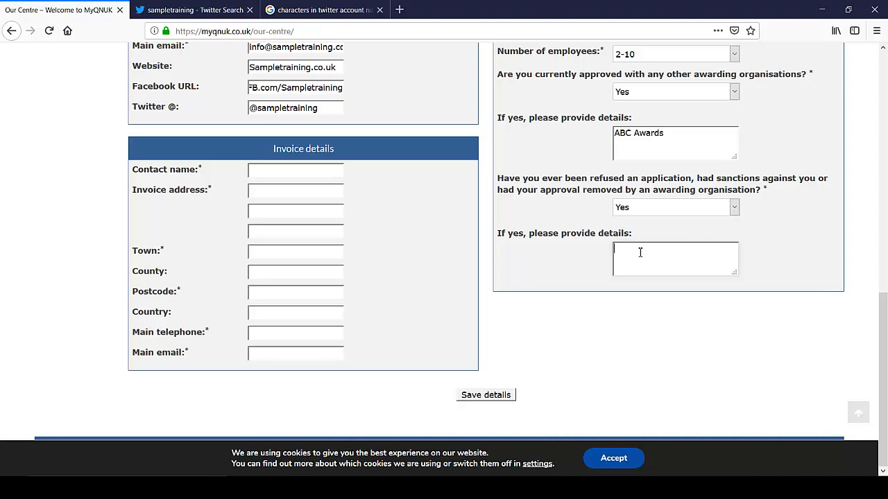
type("Andrew was freelance")
type("ng fo r ac ")
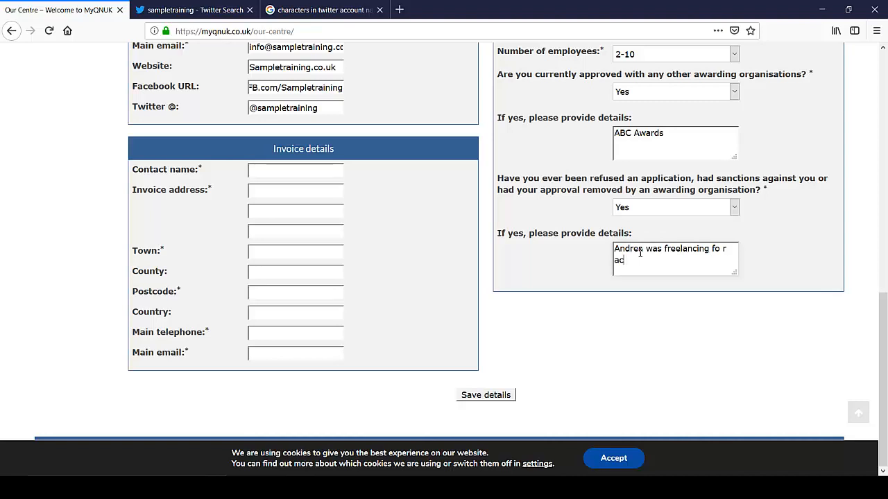
type("om")
key("BackSpace")
key("BackSpace")
key("BackSpace")
key("BackSpace")
type("company that went")
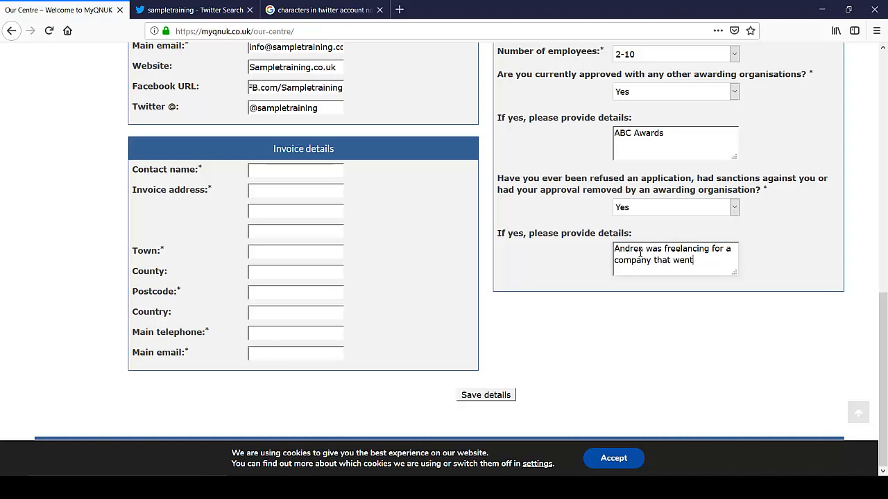
type(" into liquidation an")
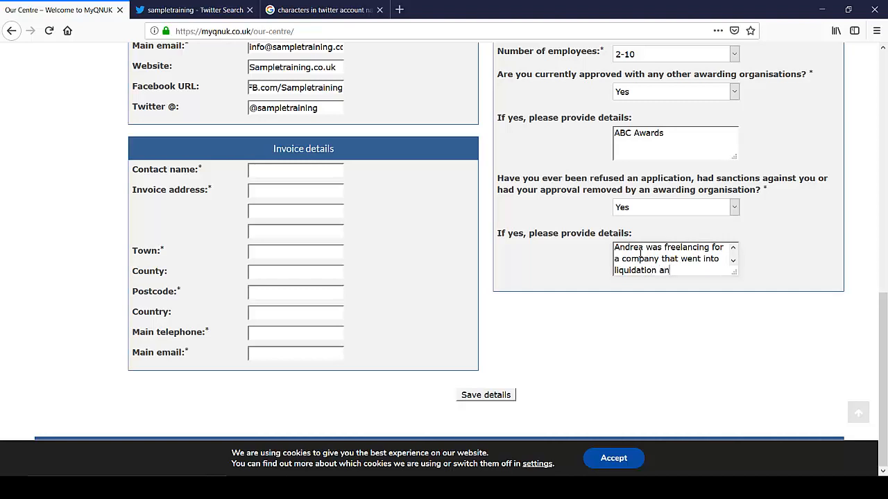
type("d owed the")
type(" AO money")
type(". ")
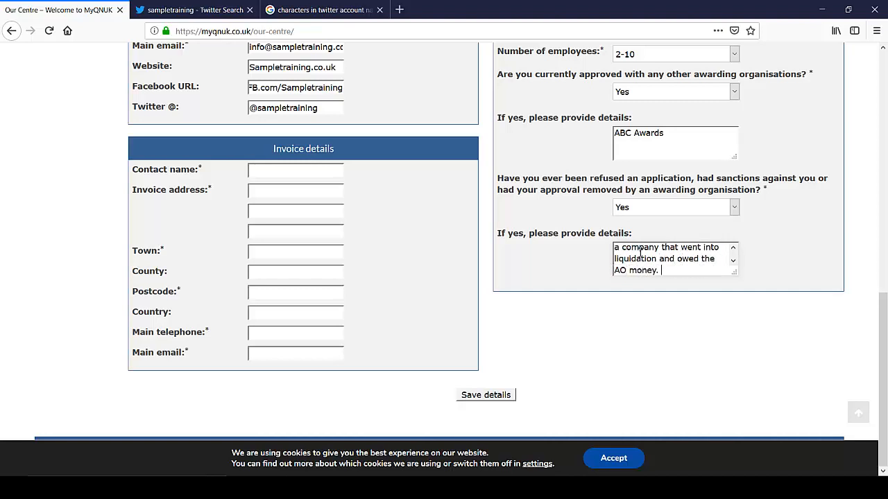
type("All staff werr")
key("BackSpace")
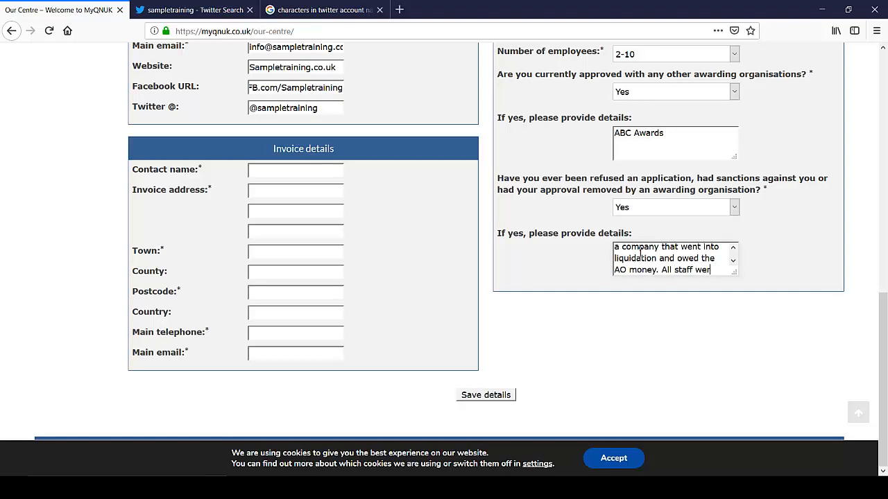
type("e remov")
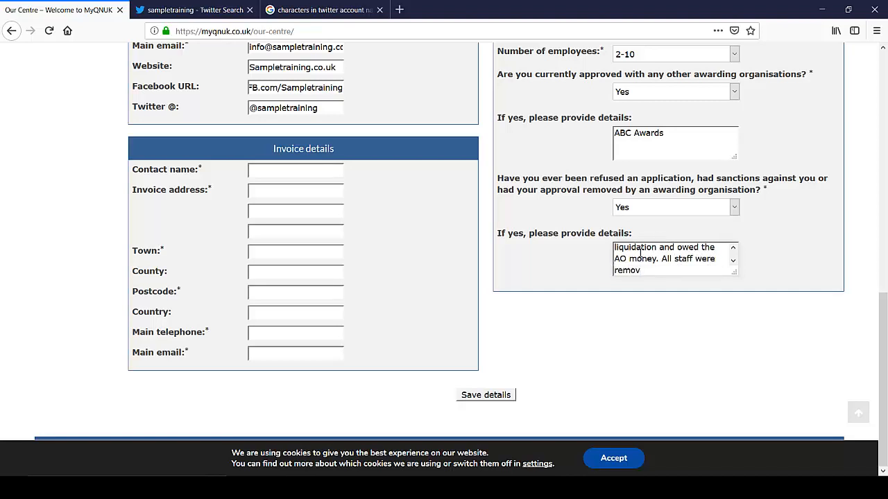
type("ed as part of the sanctions.")
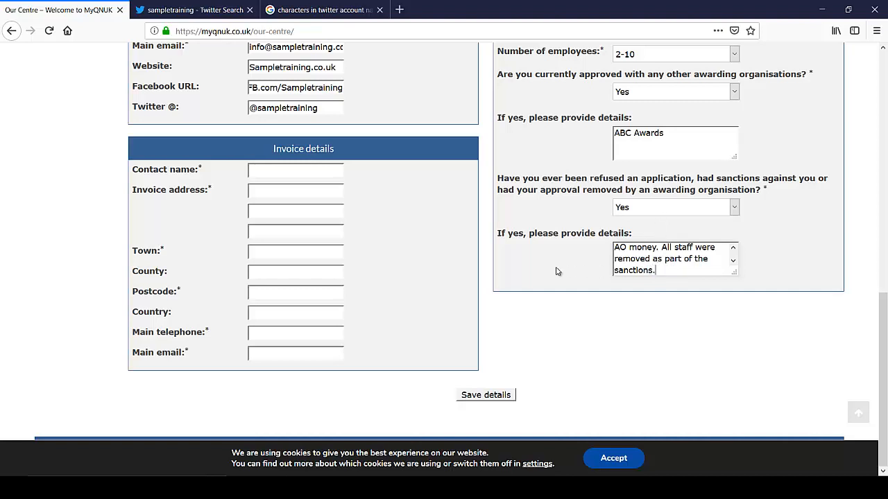
left_click(291, 174)
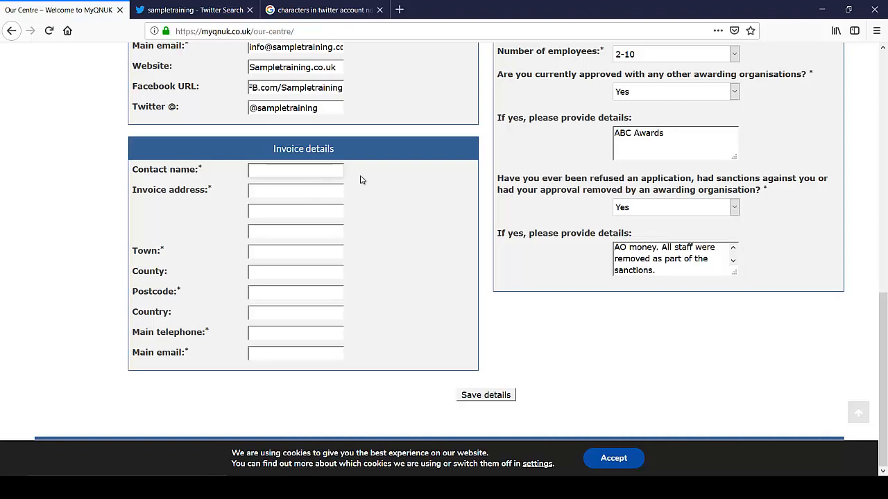
Step: Enter the invoice contact name and copy 100 Green Lanes into the invoice address
type("Janet Sample")
left_click(301, 190)
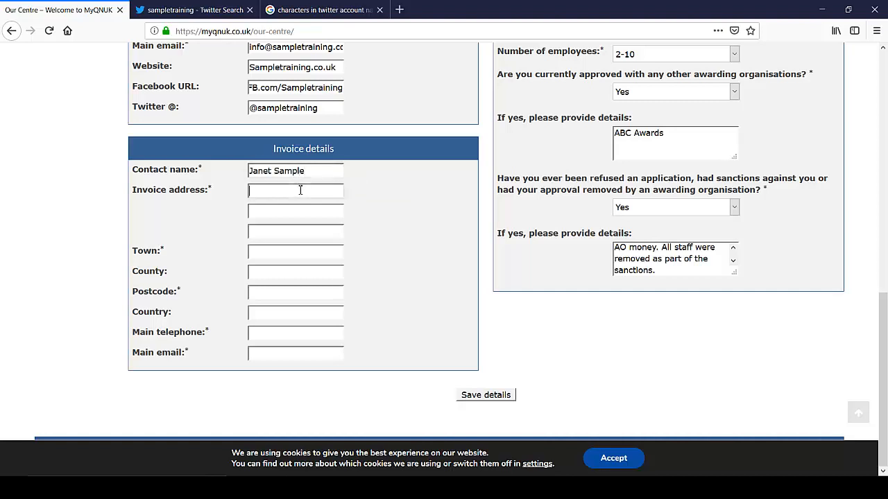
scroll(333, 187, "up", 5)
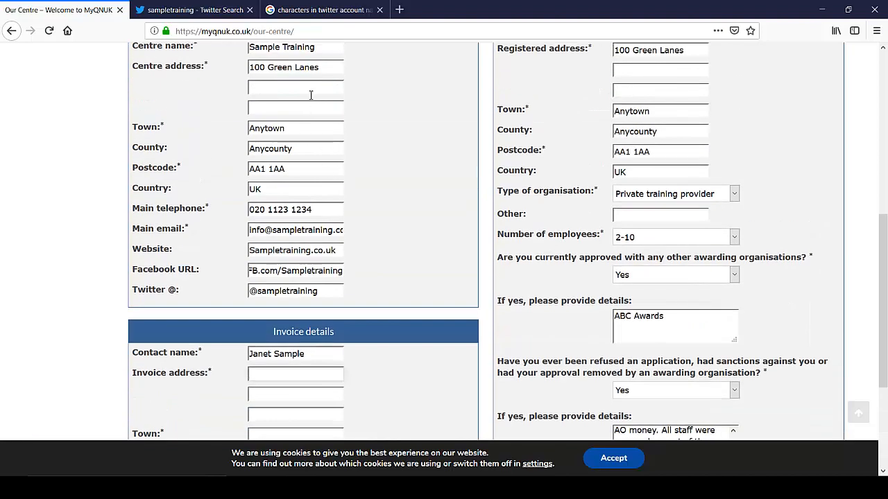
left_click(235, 67)
key("ctrl+a")
key("ctrl+c")
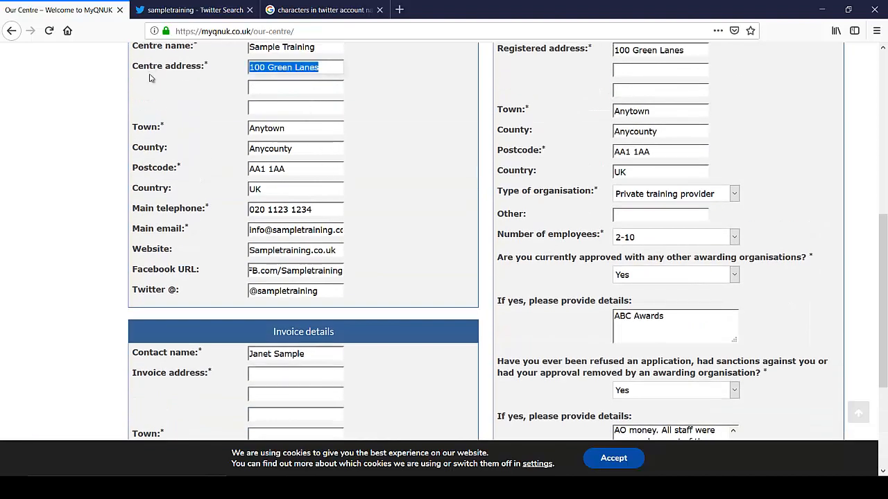
left_click(267, 372)
key("ctrl+v")
Step: Fill the invoice town Anytown, county Anycounty, postcode AA1 1AA and country UK
left_click_drag(312, 133, 166, 133)
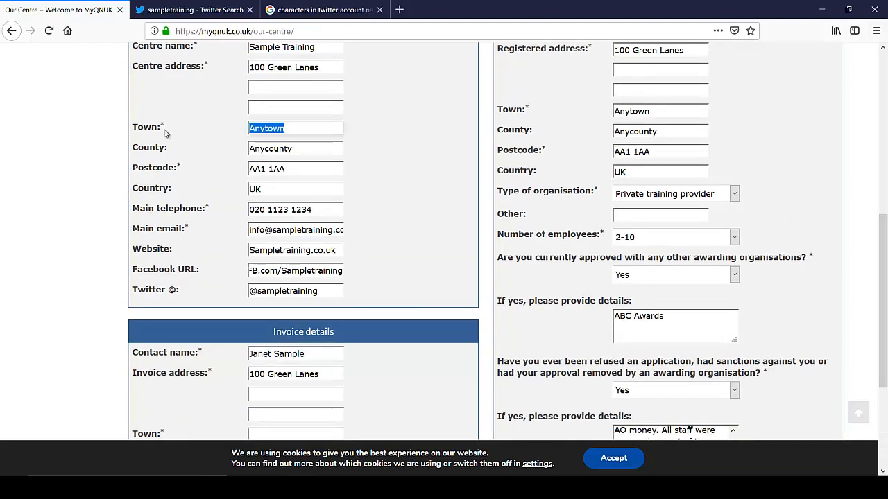
scroll(166, 147, "down", 5)
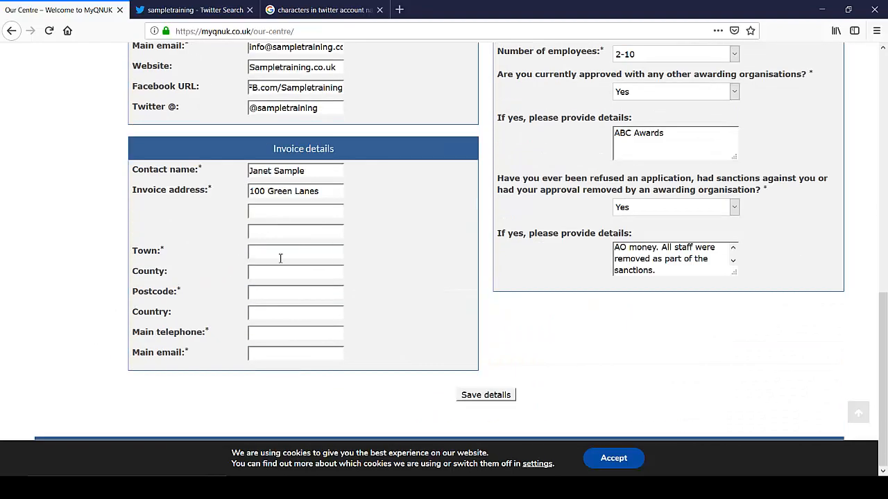
left_click(280, 256)
scroll(279, 256, "up", 13)
scroll(305, 295, "down", 5)
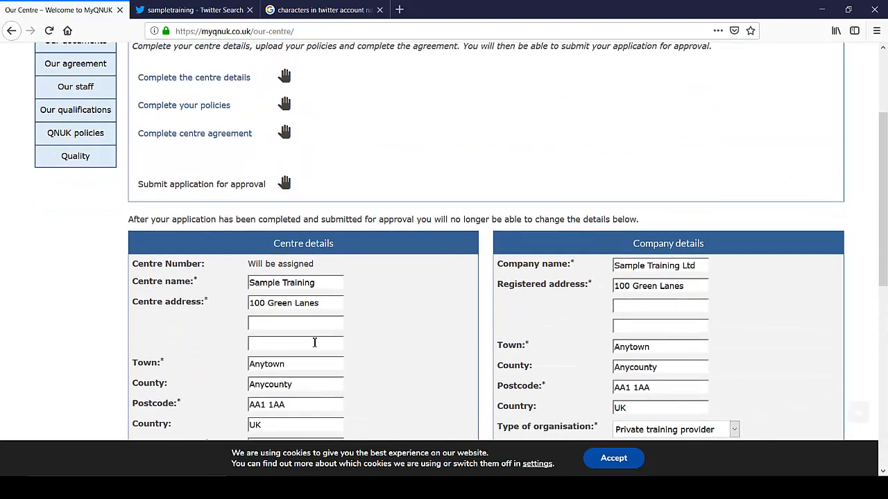
left_click_drag(309, 271, 222, 265)
key("ctrl+c")
scroll(222, 267, "down", 8)
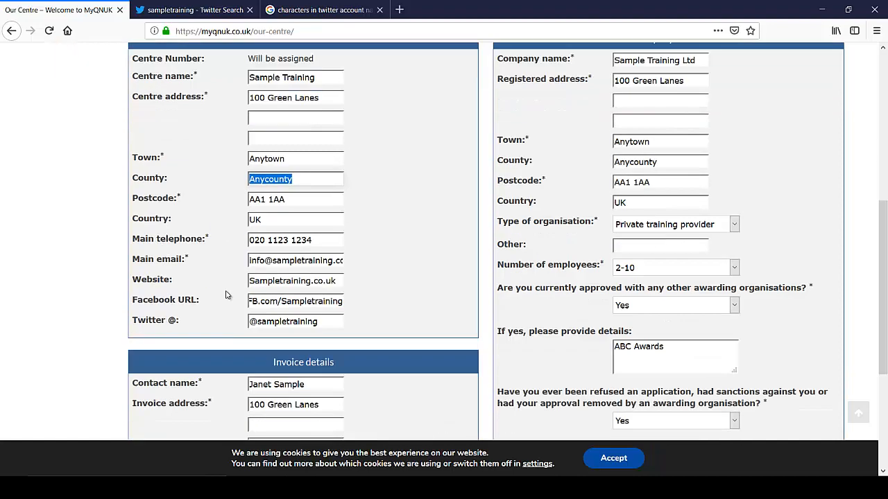
left_click(275, 272)
key("ctrl+v")
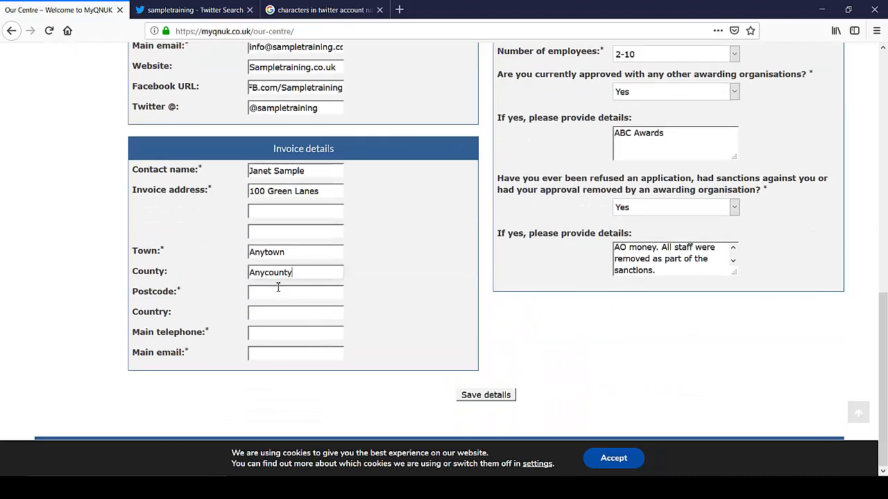
left_click(275, 296)
type("AA1 ")
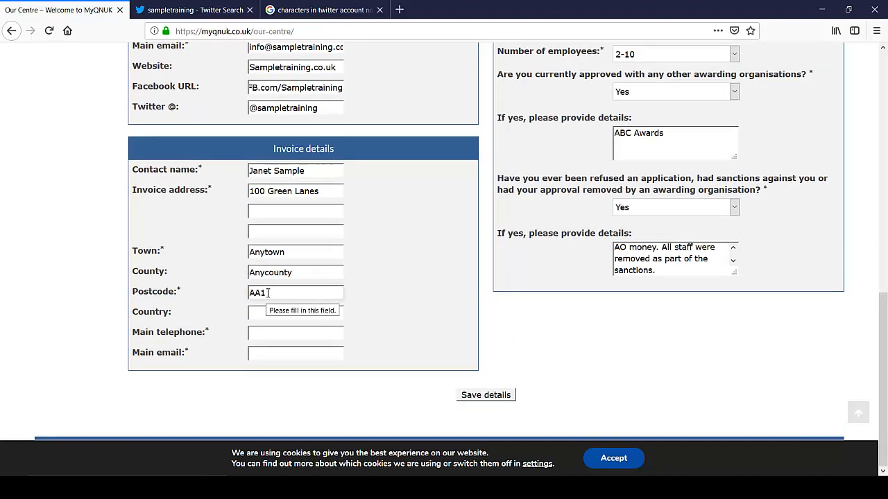
type("aa1AA")
left_click(296, 311)
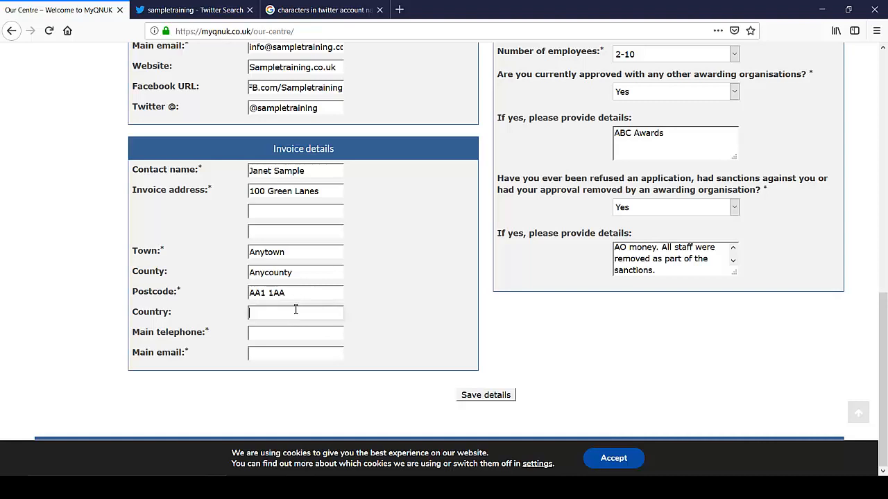
left_click(281, 331)
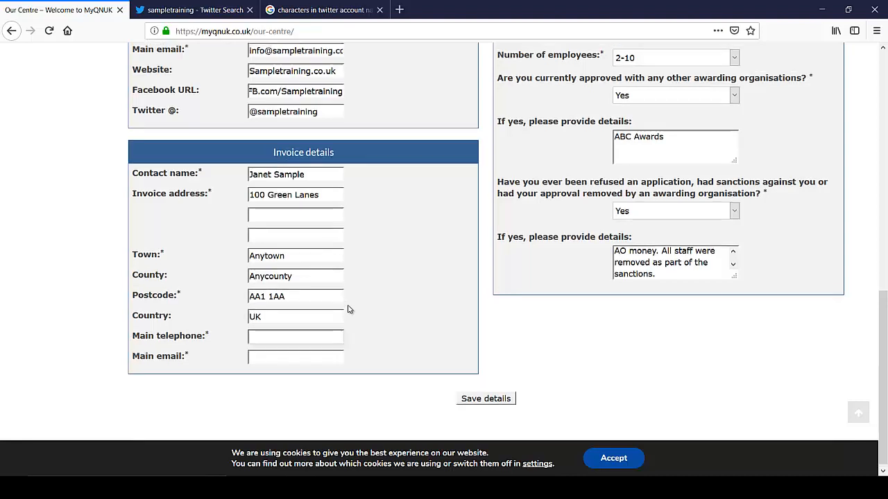
scroll(349, 307, "up", 3)
left_click_drag(316, 150, 96, 135)
key("ctrl+c")
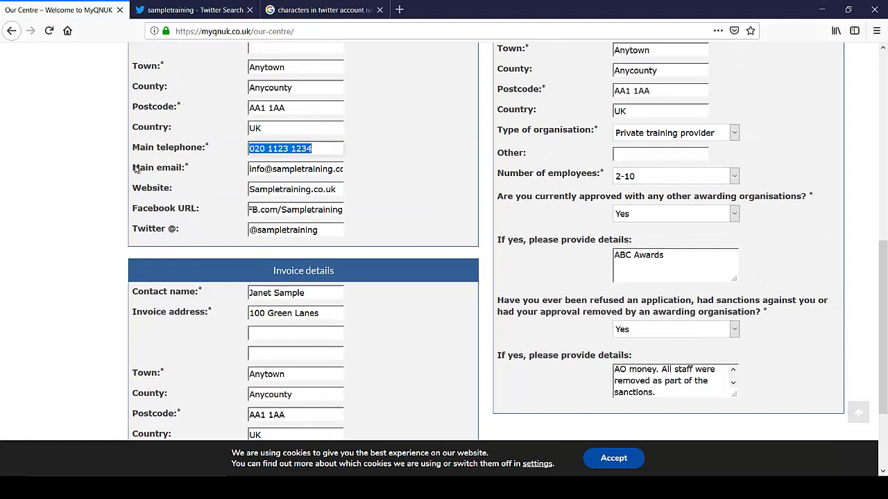
scroll(238, 229, "down", 3)
left_click(274, 338)
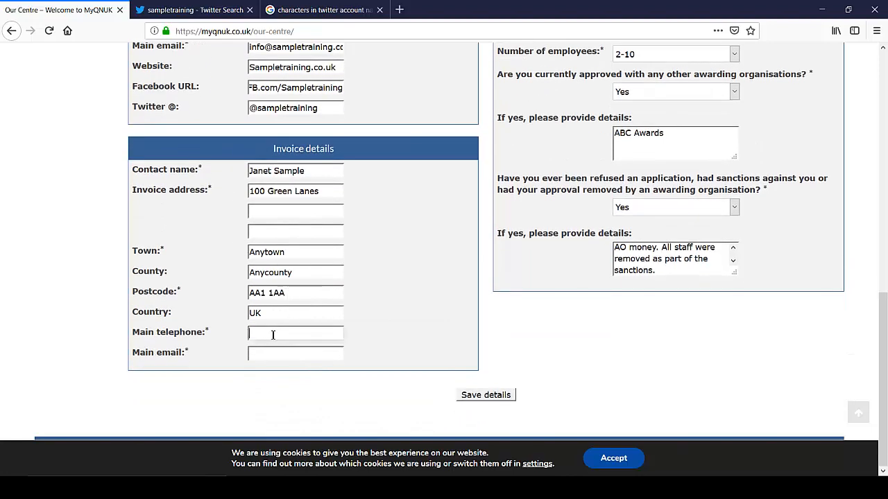
key("ctrl+v")
left_click(281, 355)
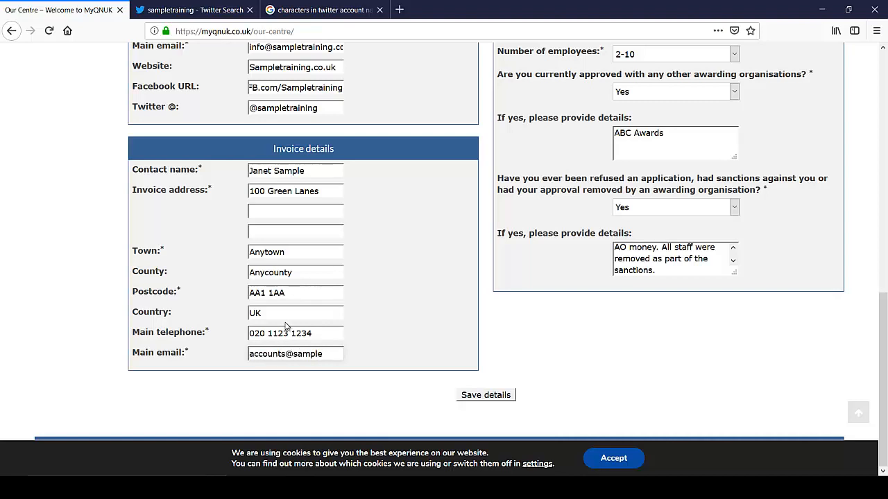
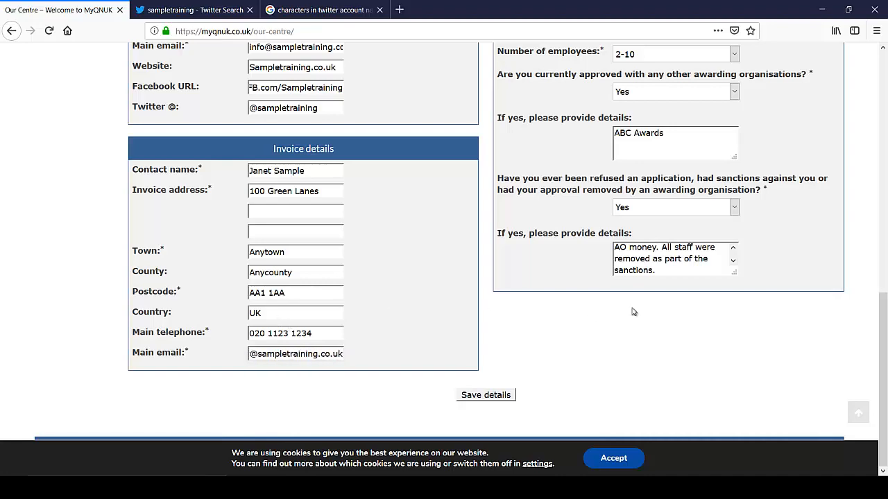
scroll(432, 284, "up", 5)
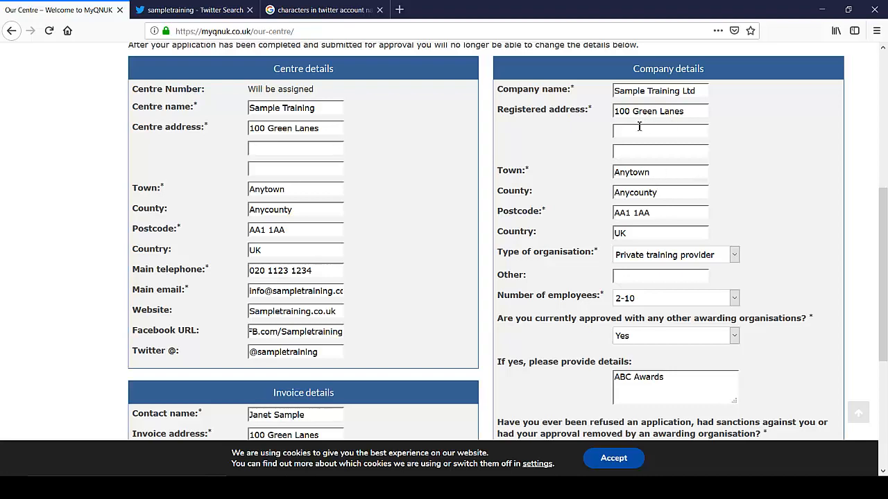
scroll(451, 287, "down", 6)
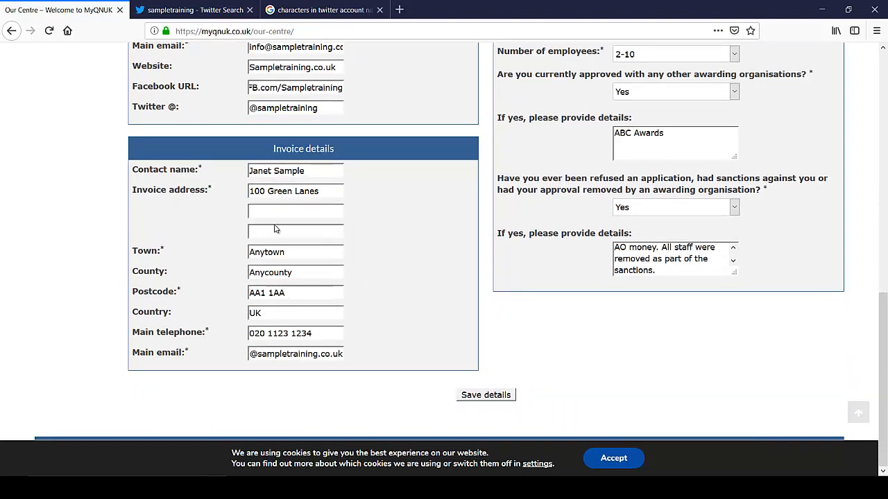
Step: Save the centre and invoice details and go to the Our documents policy upload page
left_click(487, 395)
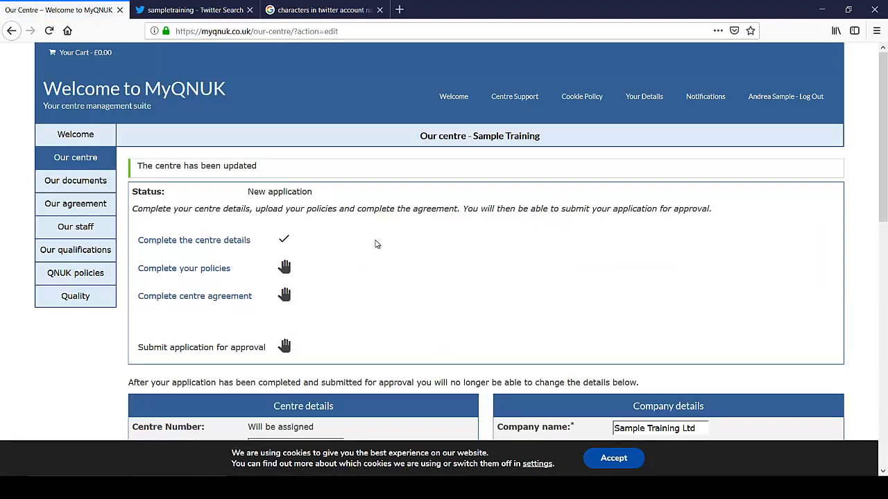
scroll(376, 245, "down", 3)
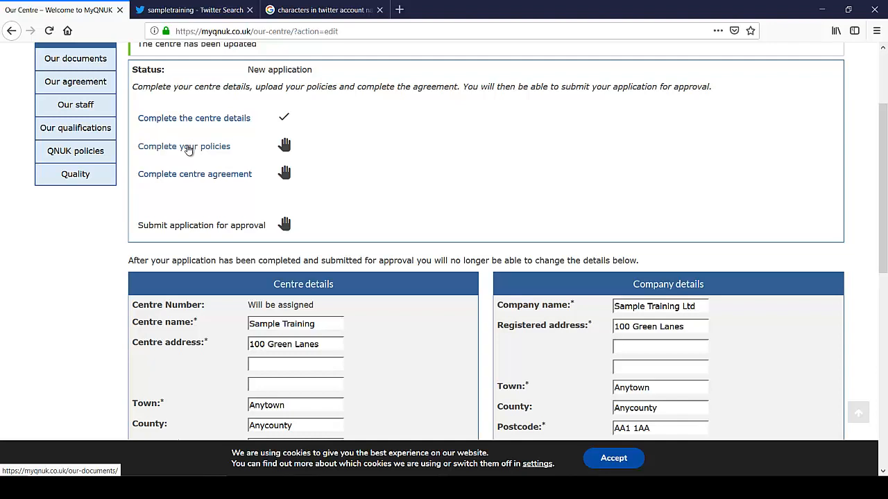
left_click(188, 150)
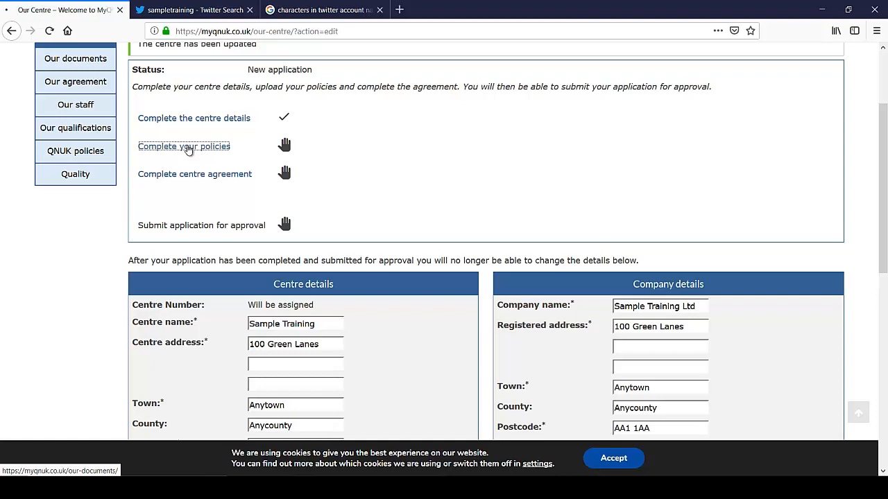
scroll(474, 226, "down", 3)
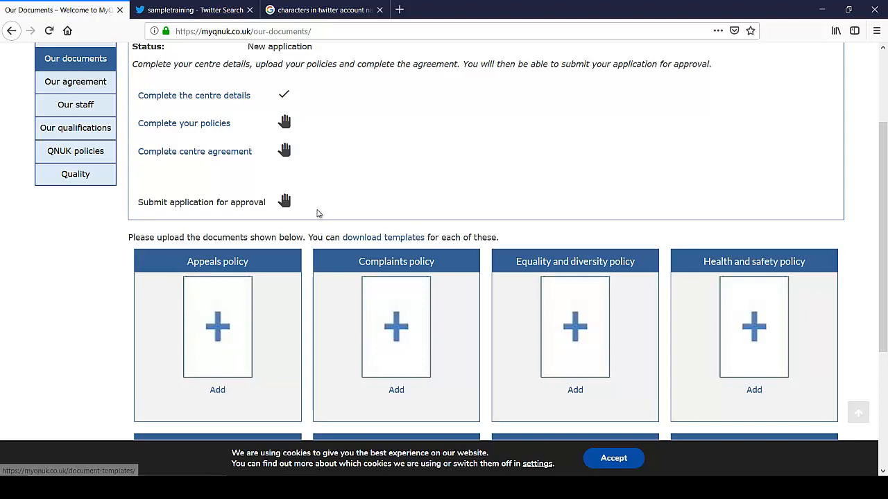
Step: Download and save the Centre Appeals Policy template from the templates page
left_click(389, 240)
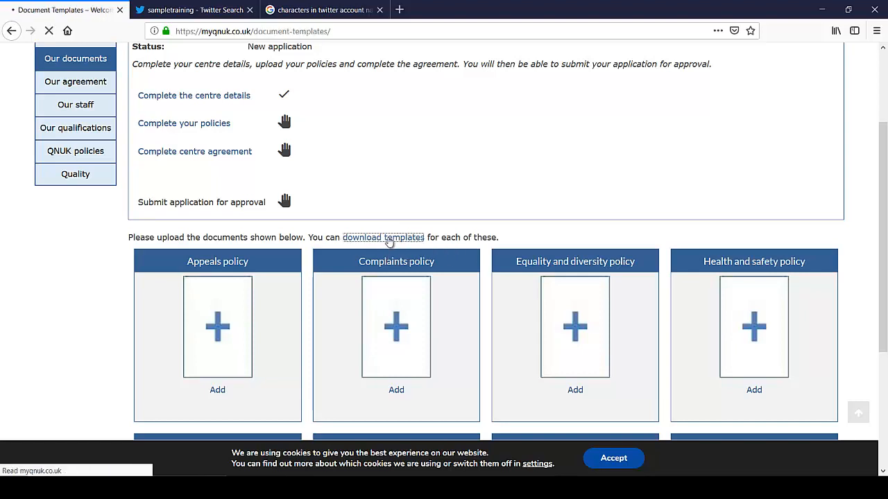
scroll(450, 247, "down", 5)
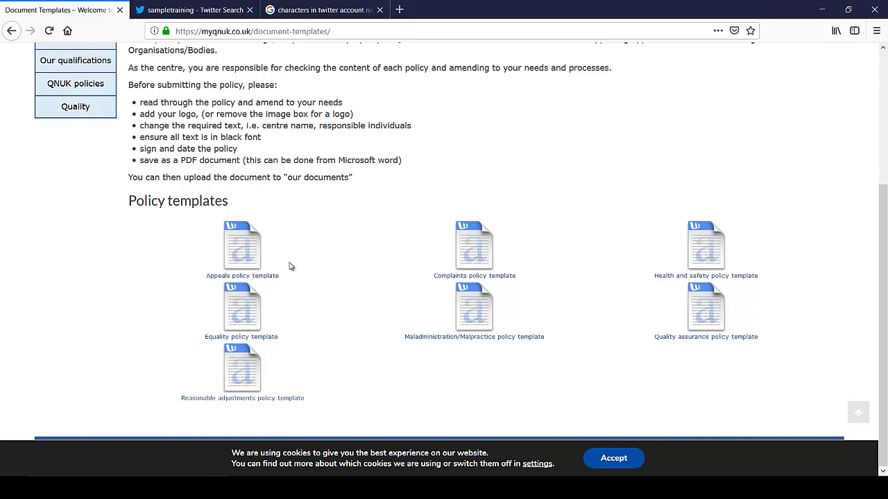
left_click(243, 258)
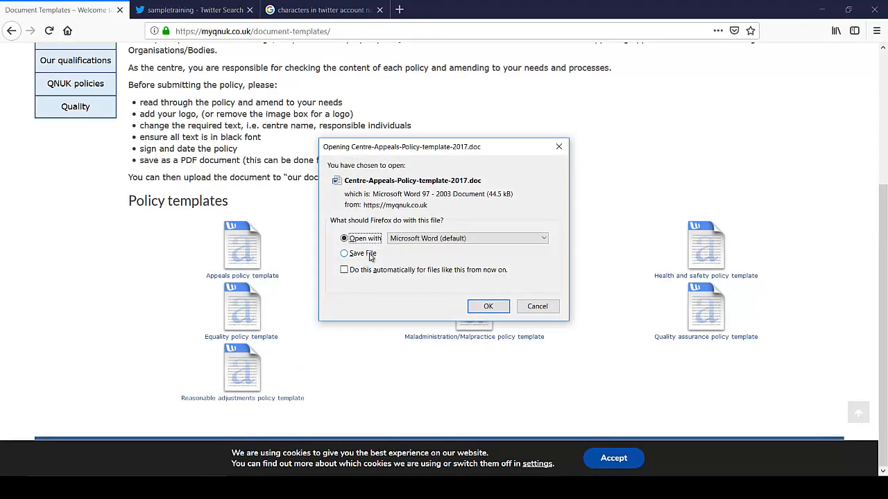
left_click(369, 254)
left_click(489, 306)
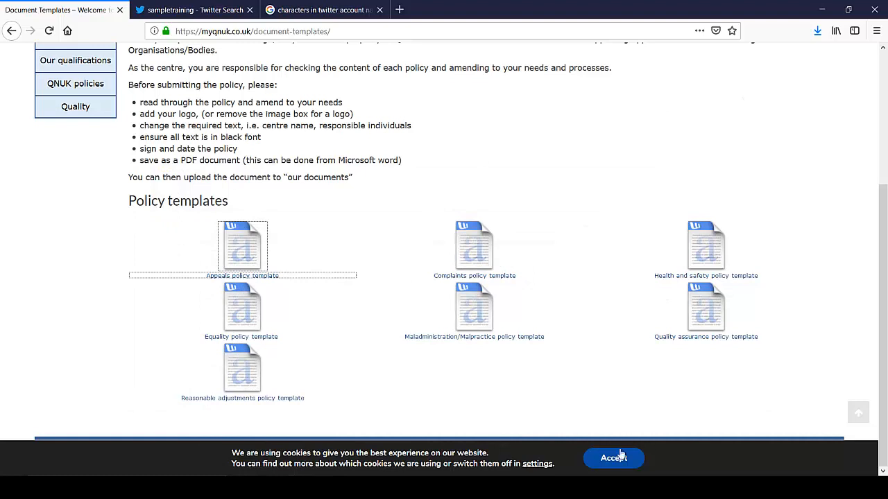
Step: Open the Downloads folder in File Explorer and move its window aside
key("super+e")
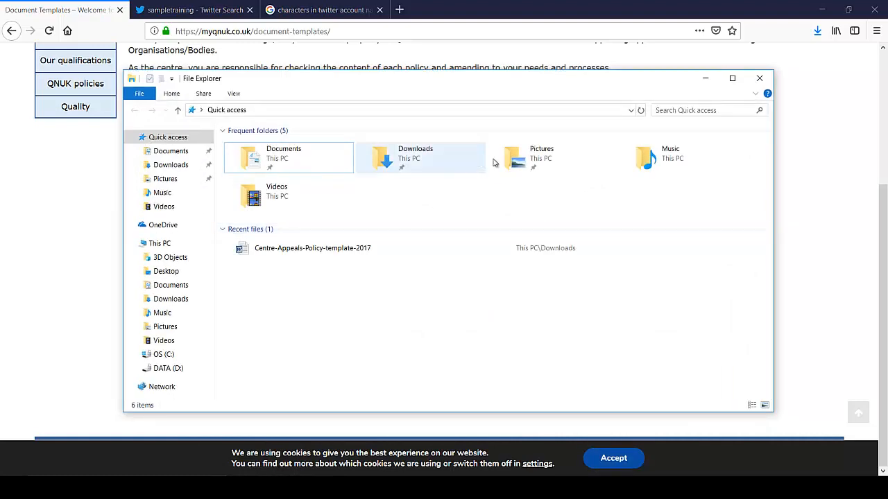
double_click(415, 157)
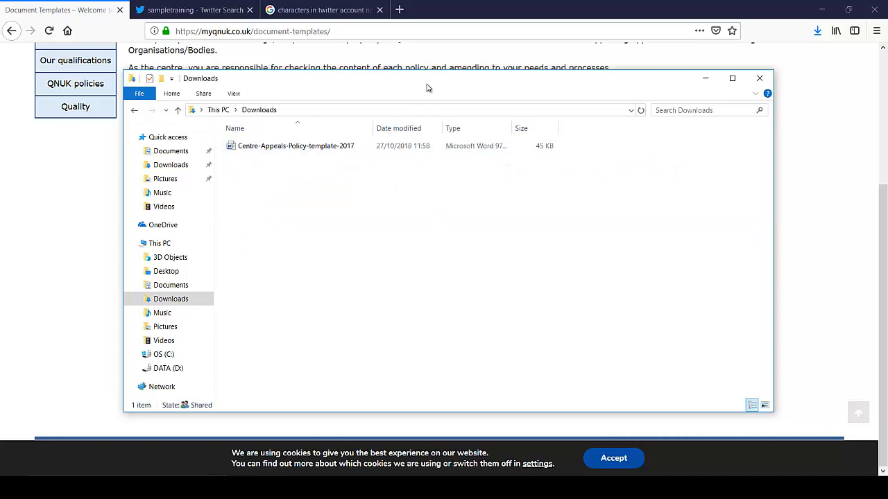
left_click_drag(426, 88, 362, 317)
Step: Download and save the Complaints, Health and safety, and Equality policy templates
left_click(467, 255)
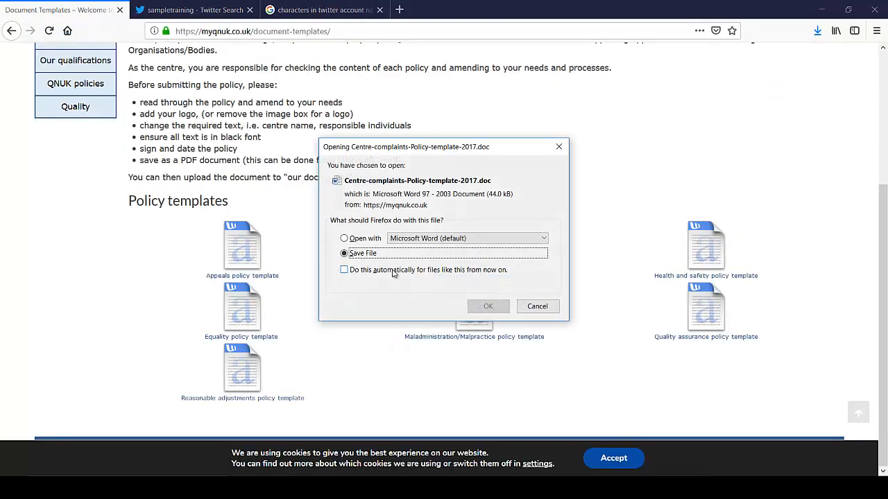
left_click(488, 306)
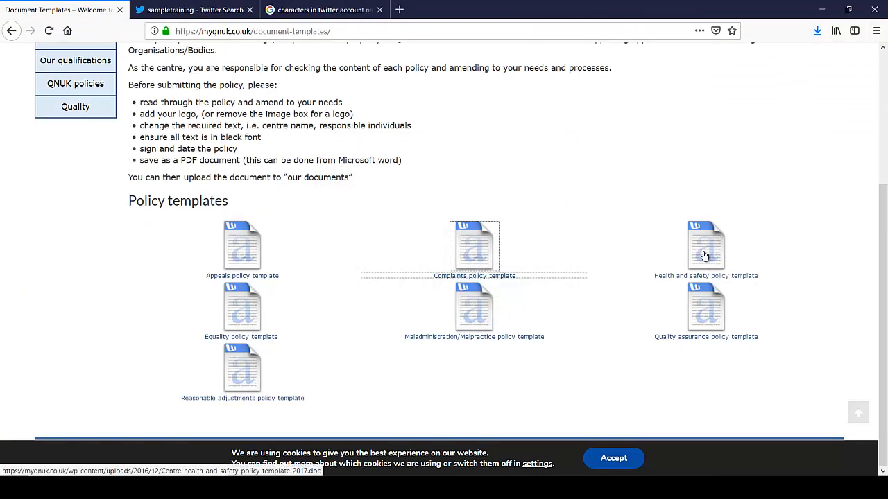
left_click(704, 255)
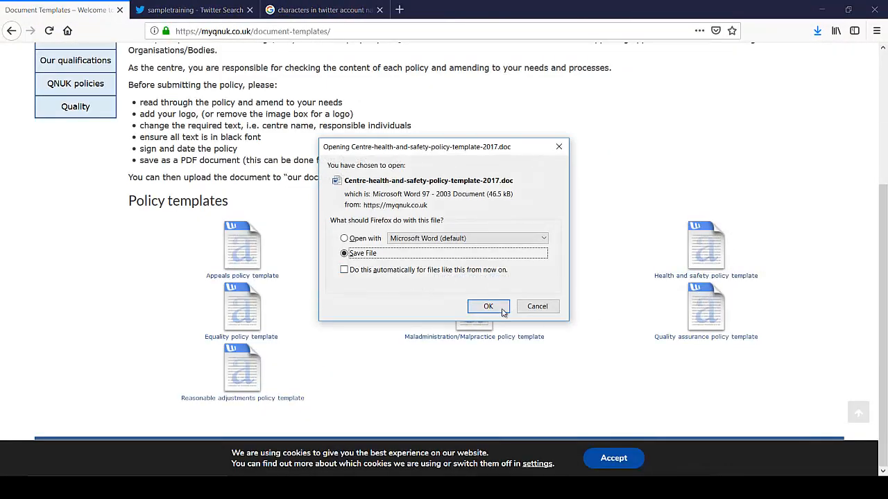
left_click(502, 311)
left_click(248, 323)
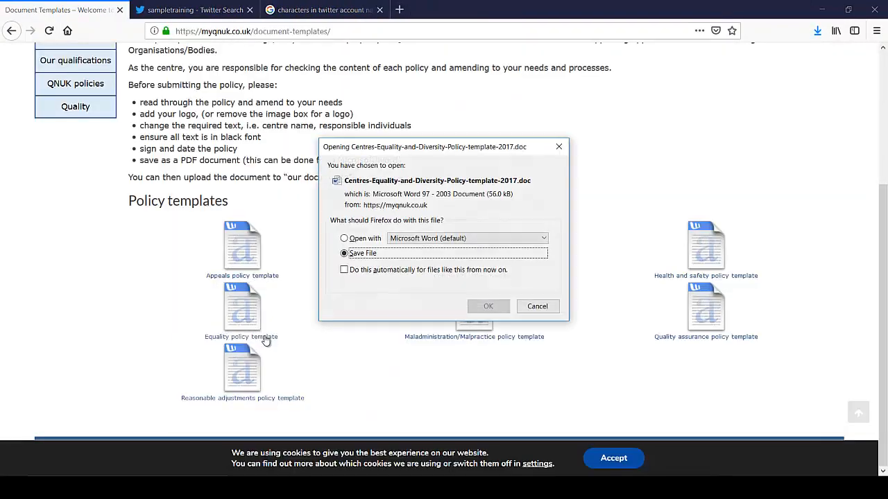
left_click(488, 307)
Step: Save the Maladministration, Quality assurance and Reasonable adjustments templates, then view Downloads maximised
left_click(475, 318)
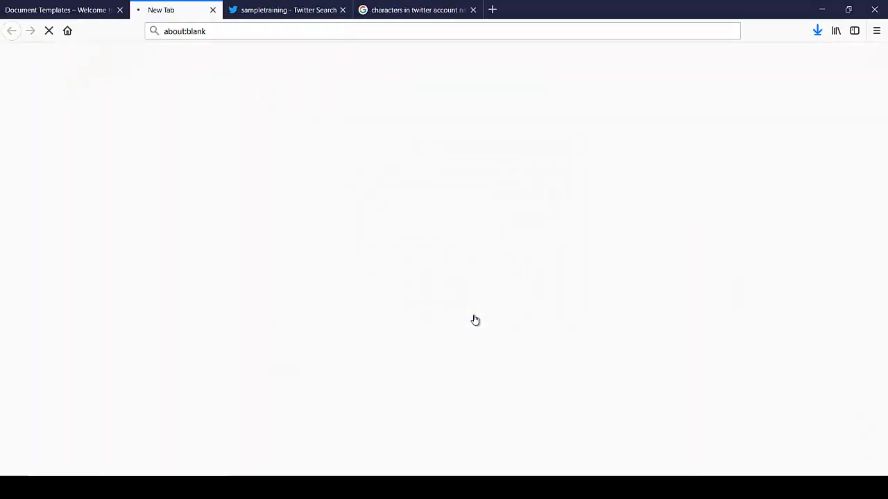
left_click(487, 307)
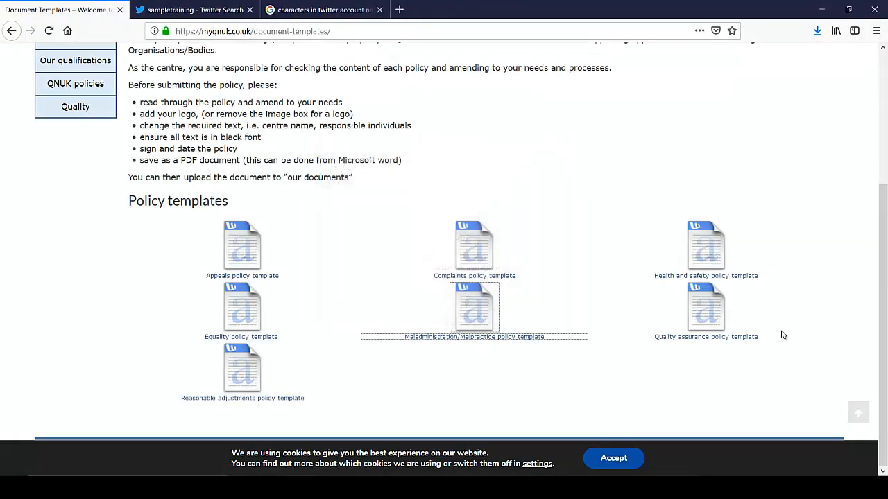
left_click(706, 317)
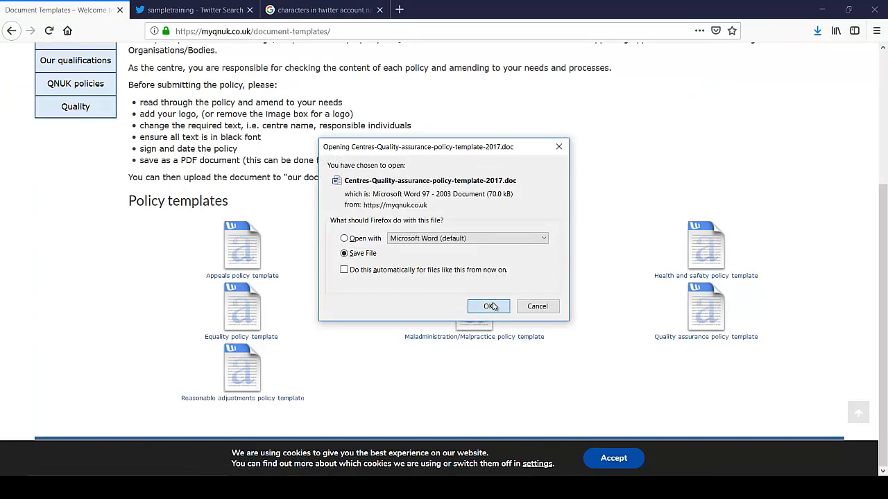
left_click(491, 306)
left_click(248, 382)
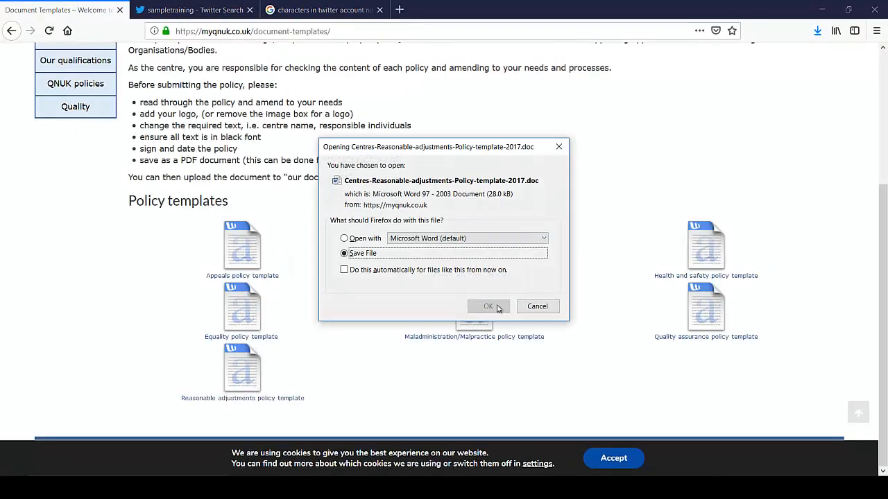
left_click(489, 308)
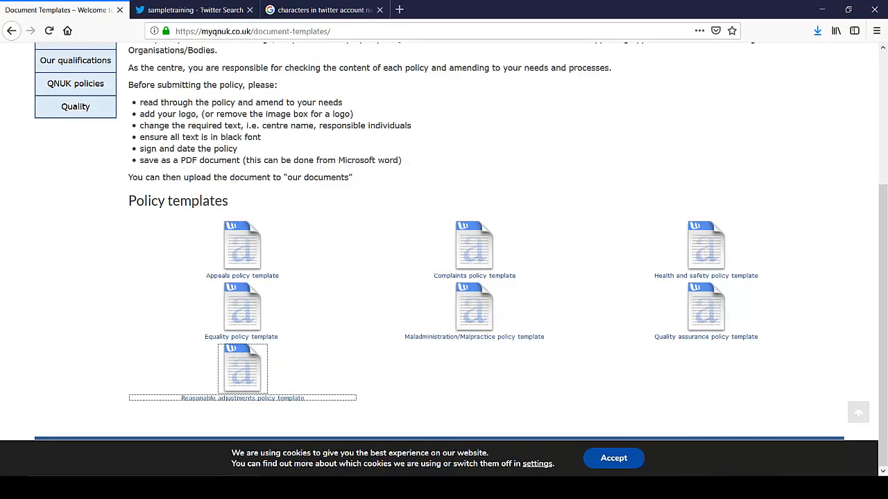
key("alt+Tab")
left_click_drag(419, 325, 417, 2)
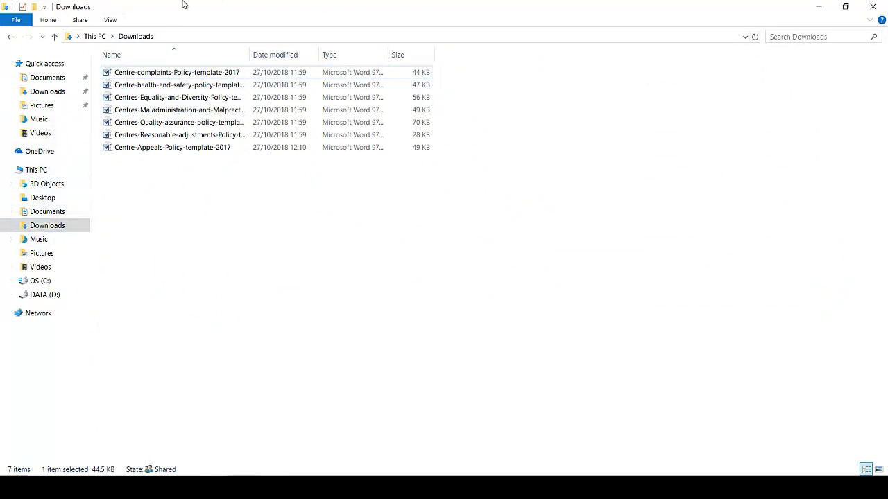
Step: Open Centre-Appeals-Policy-template-2017 from Downloads in Word
left_click(185, 73)
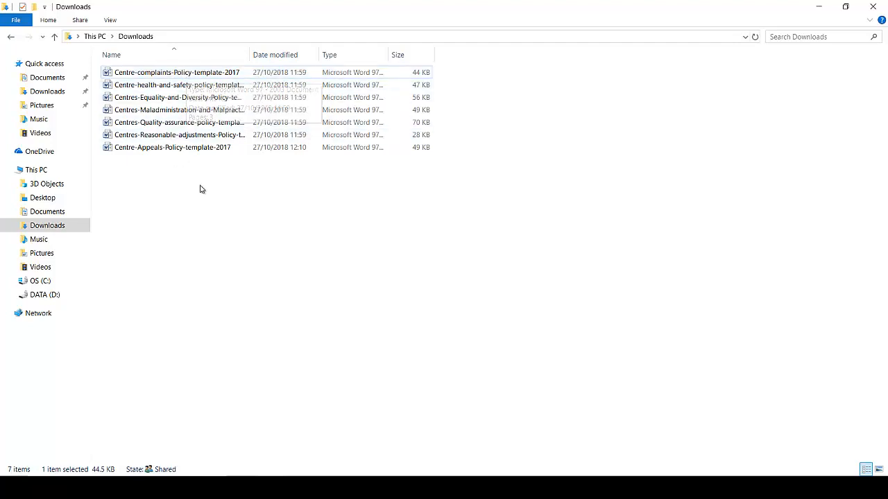
left_click(187, 153)
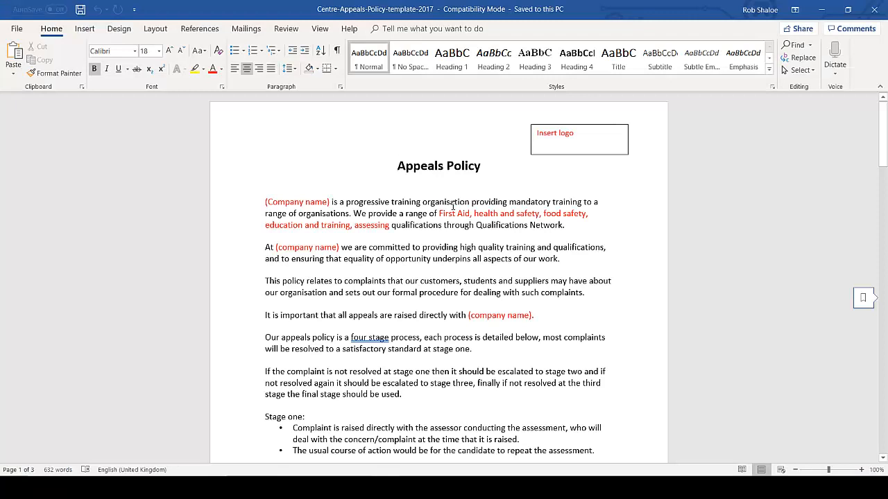
Step: Delete the 'Insert logo' placeholder box from the top of the Appeals Policy
left_click(452, 203)
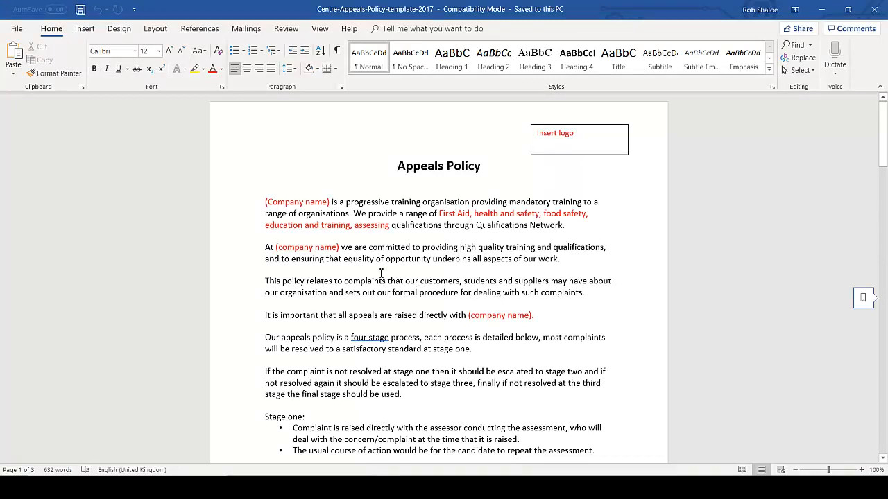
scroll(360, 291, "down", 5)
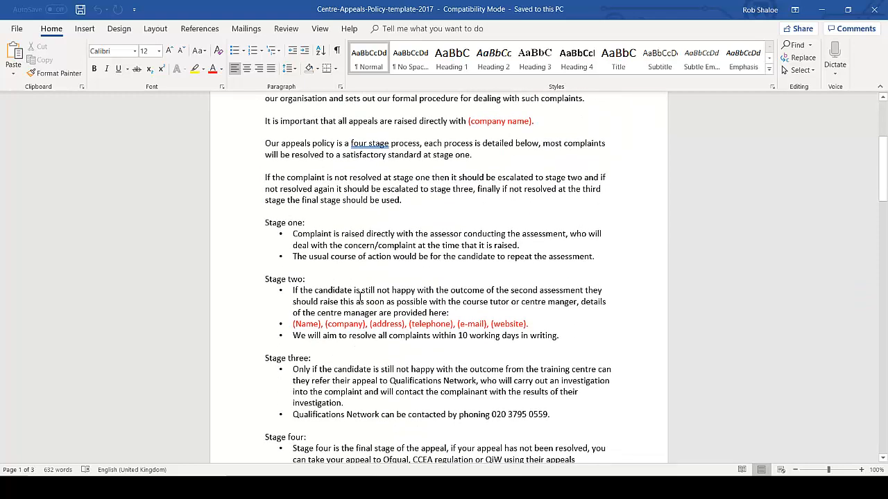
scroll(578, 171, "up", 5)
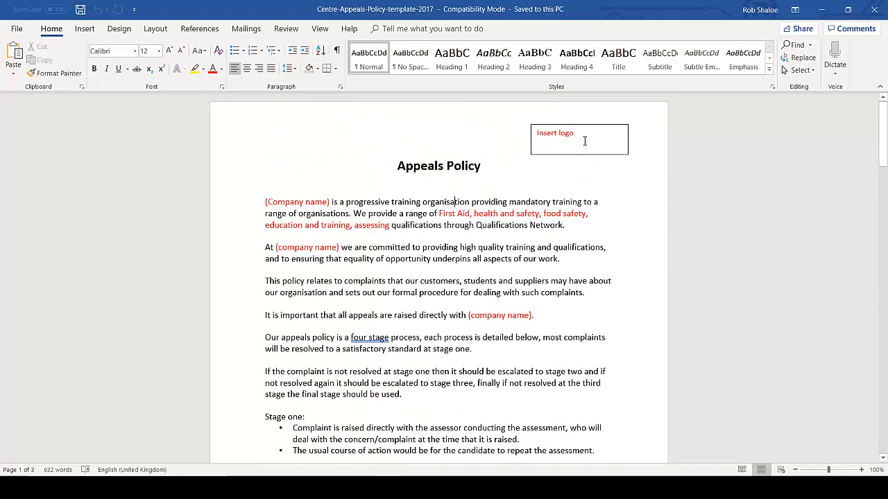
left_click(585, 141)
left_click(589, 154)
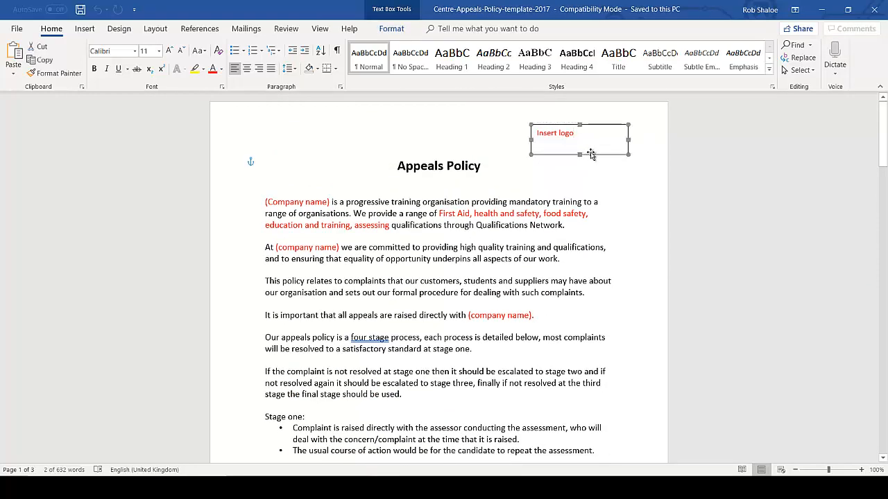
key("Delete")
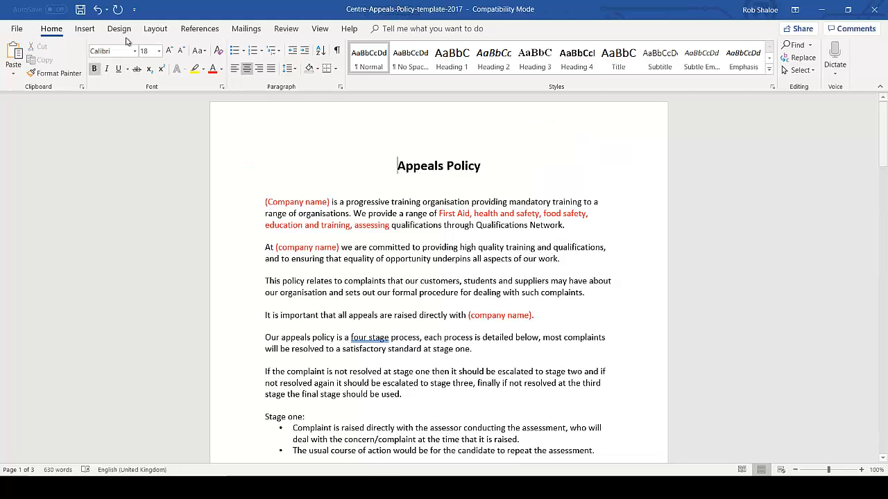
Step: Insert the Sample Training logo picture from the My Centre Policies folder
left_click(84, 29)
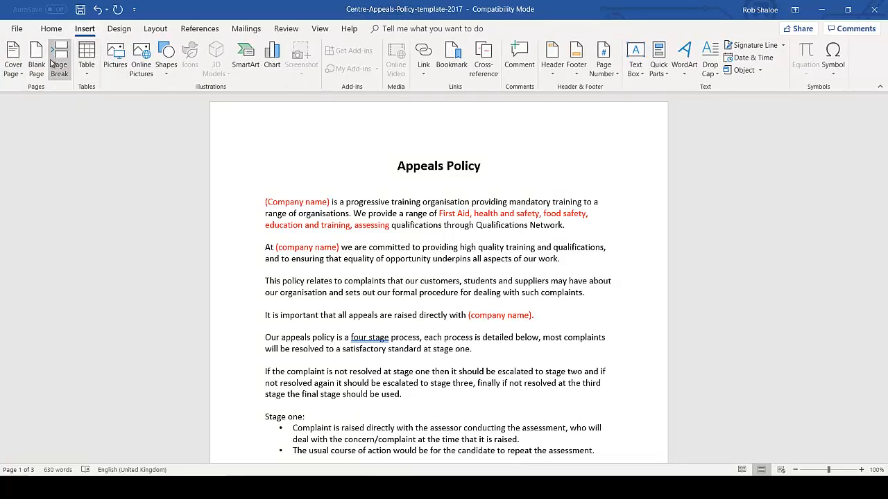
left_click(117, 59)
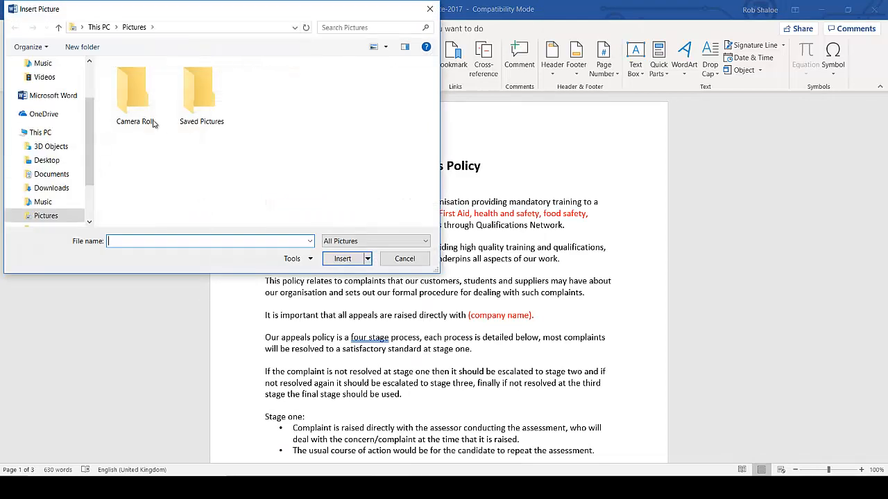
left_click(62, 188)
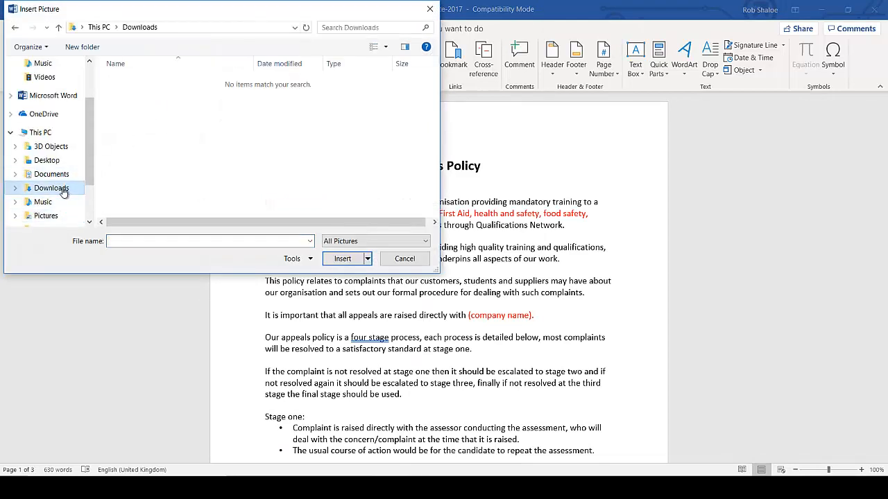
left_click(61, 174)
double_click(159, 108)
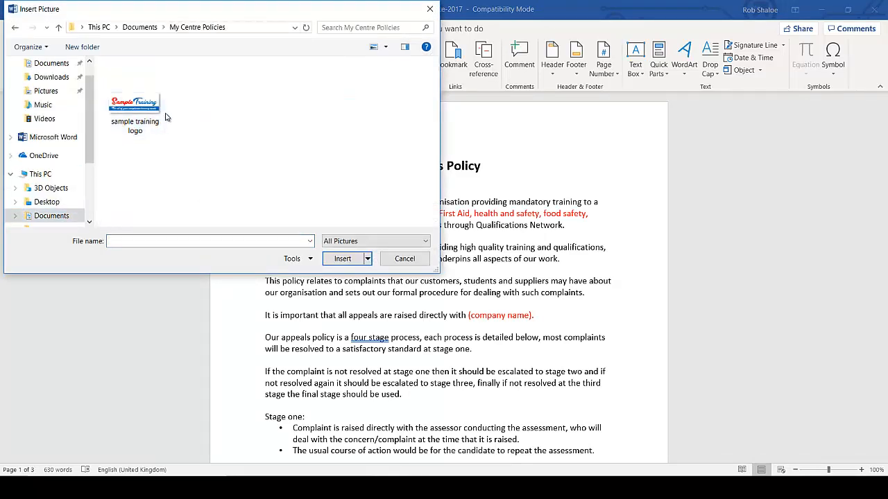
left_click(152, 109)
left_click(344, 259)
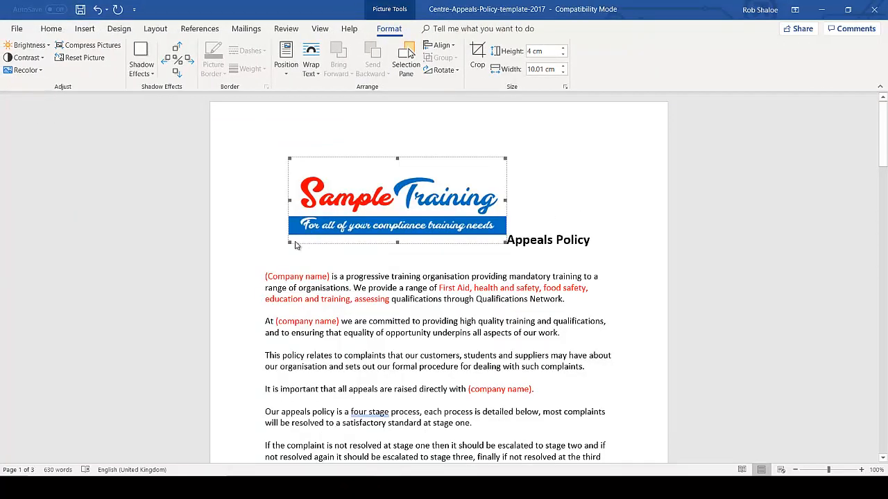
Step: Shrink the logo to about 2.63 × 6.56 cm, set In Front of Text, place it top right
left_click_drag(290, 243, 364, 215)
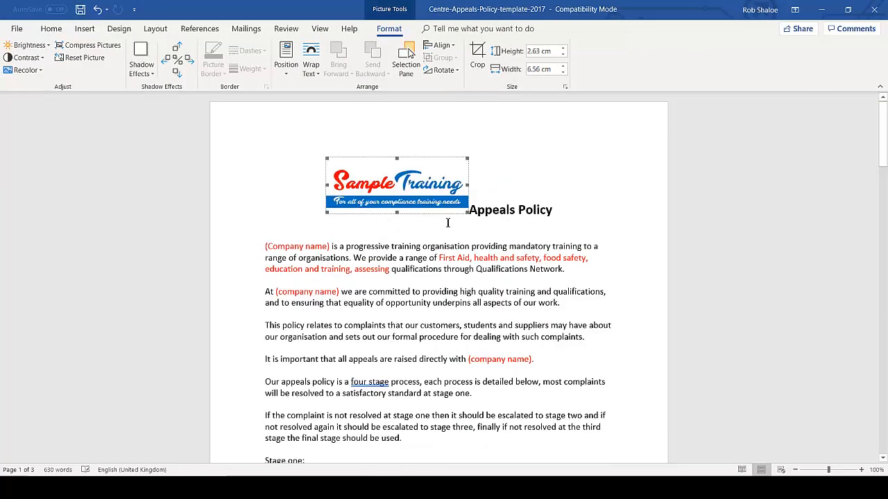
left_click(311, 68)
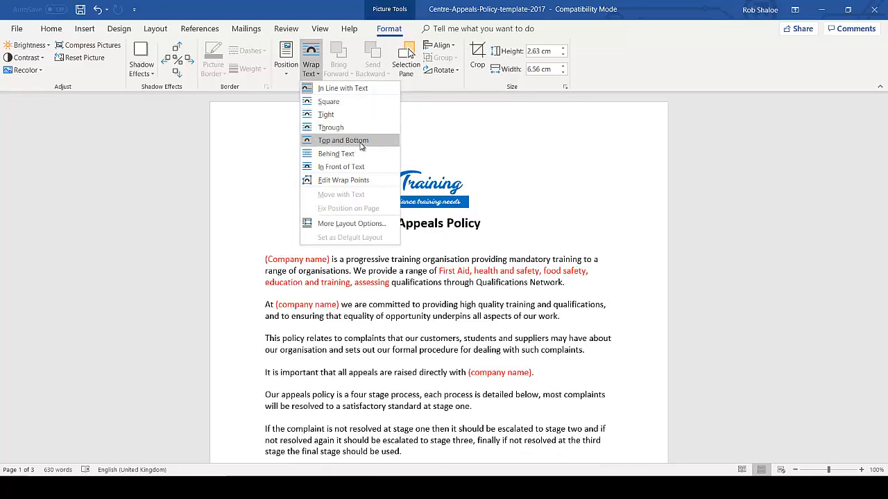
left_click(340, 167)
left_click_drag(468, 181, 637, 158)
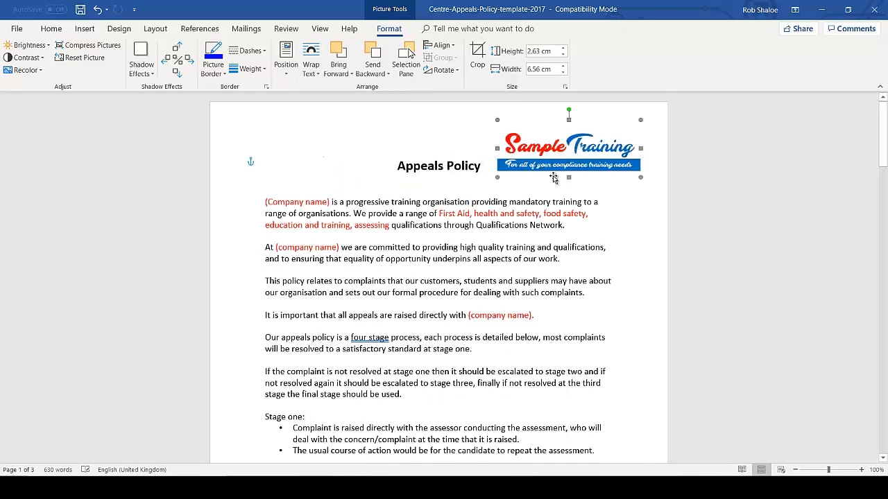
left_click(403, 165)
key("Return")
key("Return")
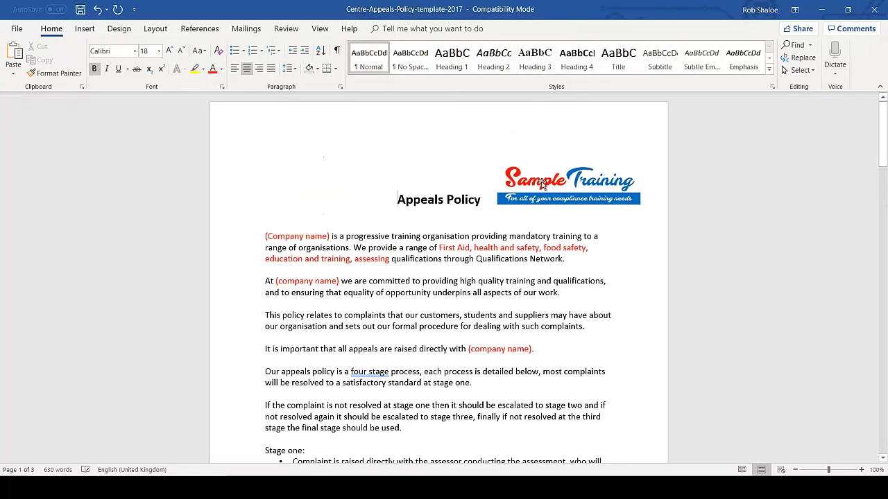
left_click_drag(542, 182, 548, 153)
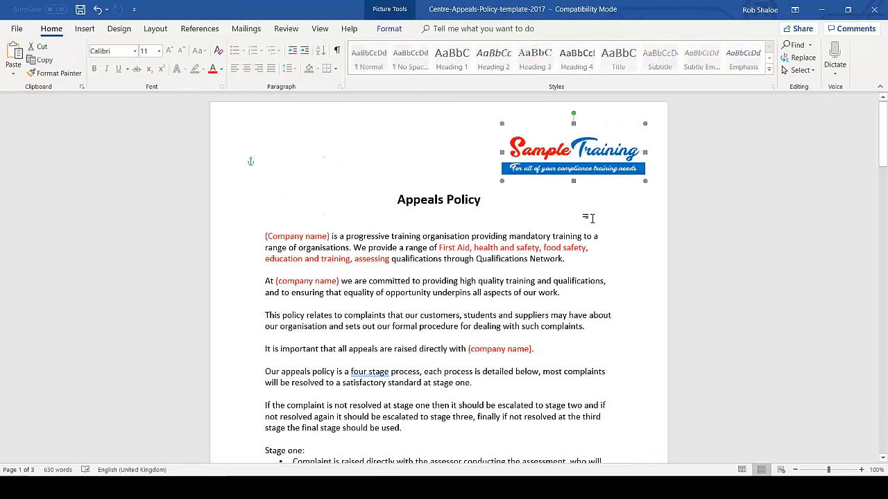
left_click(589, 218)
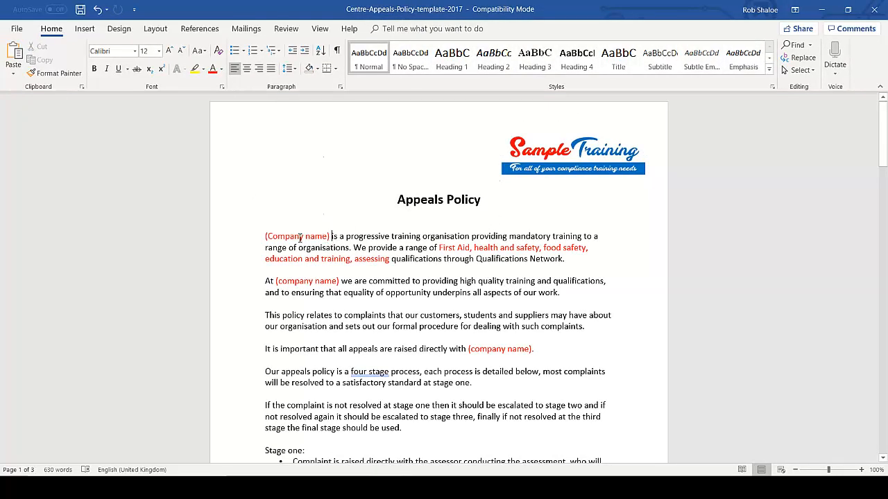
Step: Replace all four '(Company name)' placeholders with 'Sample Training' using Find and Replace
left_click_drag(332, 237, 265, 238)
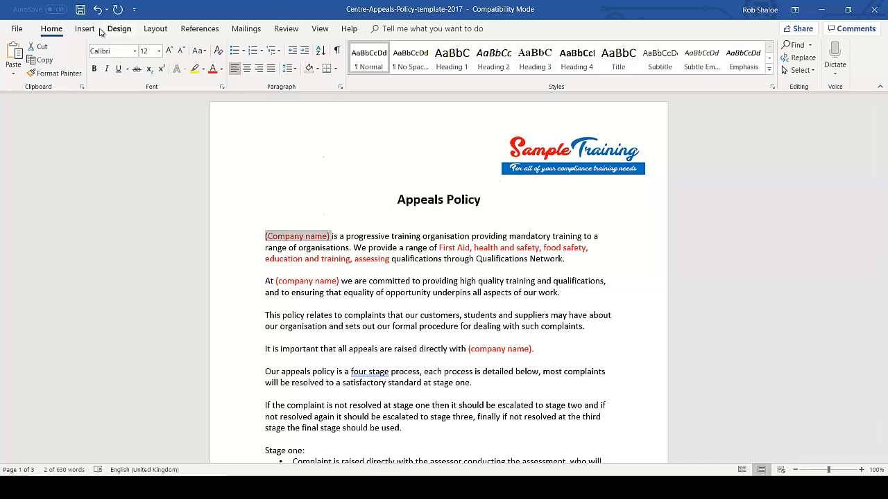
key("ctrl+f")
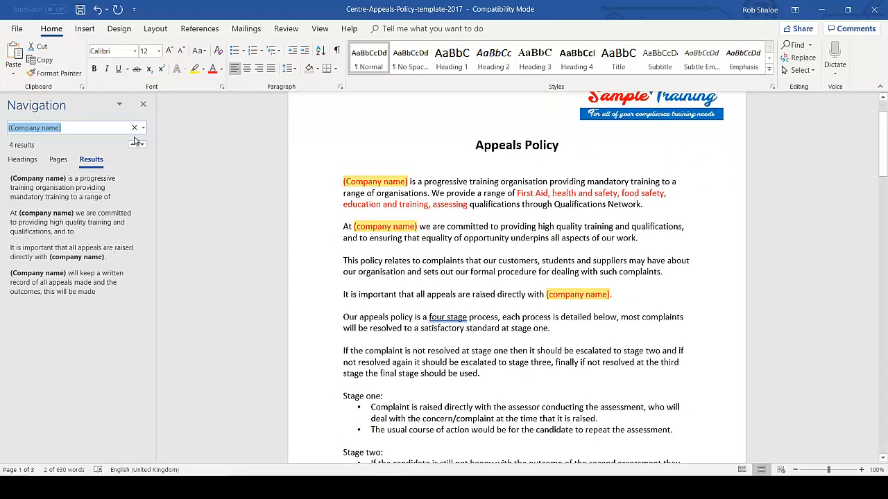
left_click(142, 127)
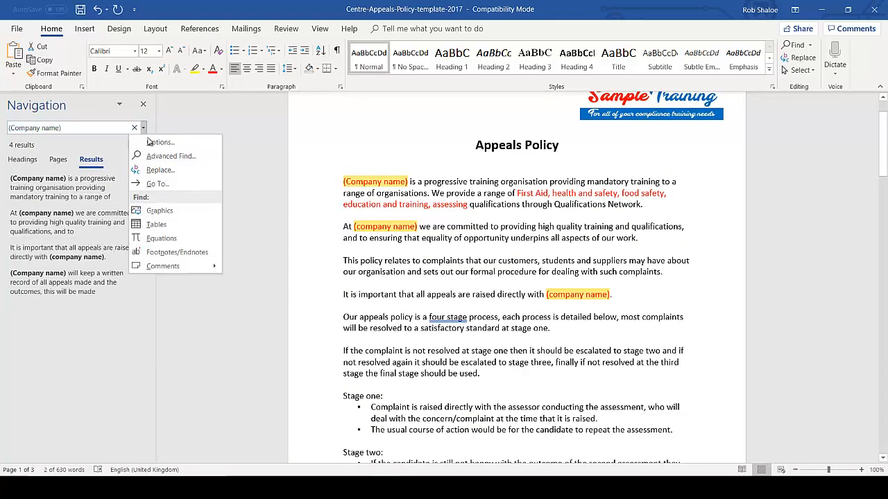
left_click(172, 167)
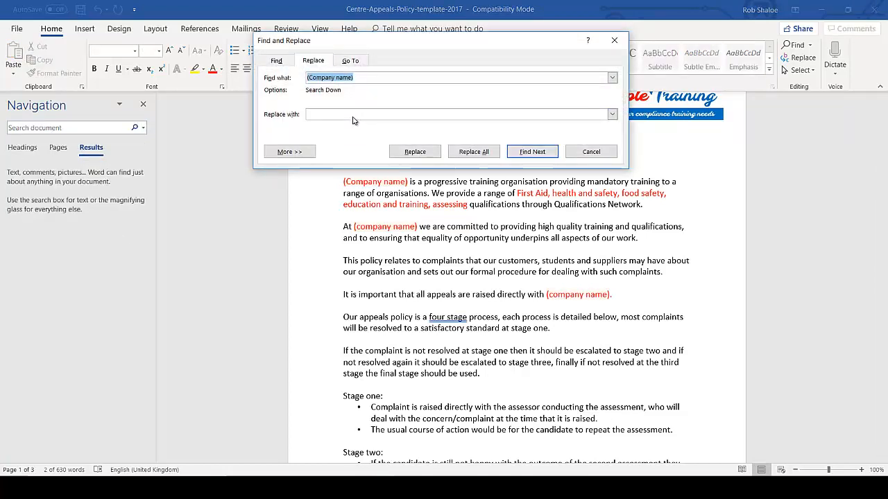
left_click(354, 116)
type("Sam")
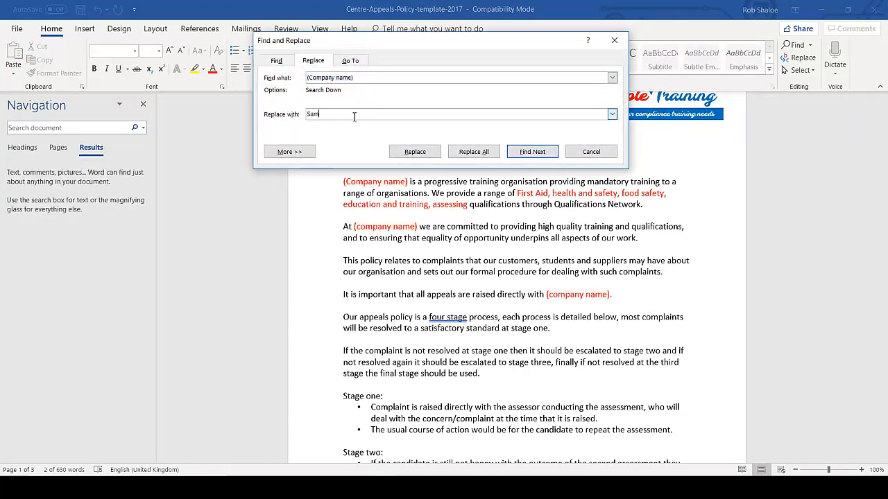
type("ple Training")
left_click(488, 155)
left_click(425, 279)
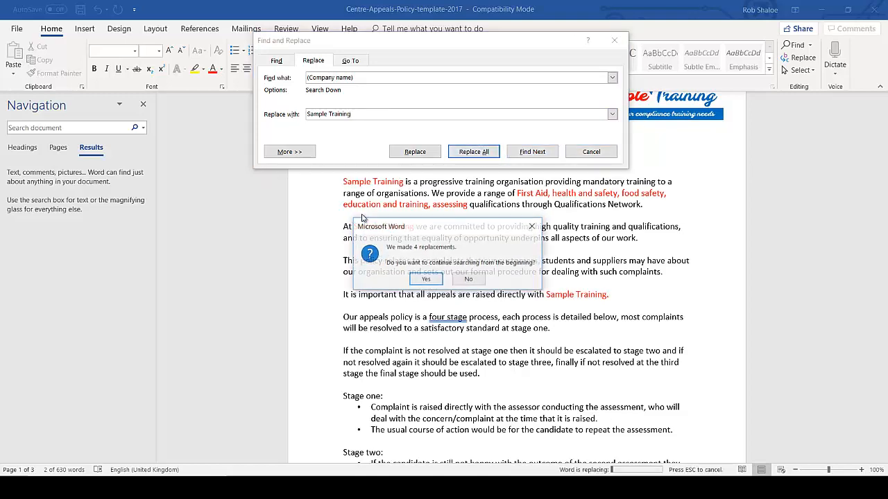
left_click(425, 279)
left_click(455, 277)
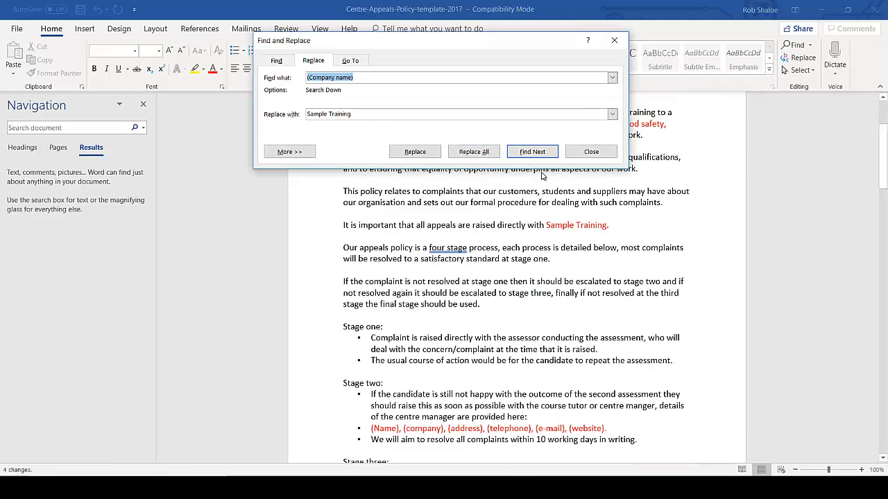
left_click(591, 152)
scroll(507, 305, "up", 4)
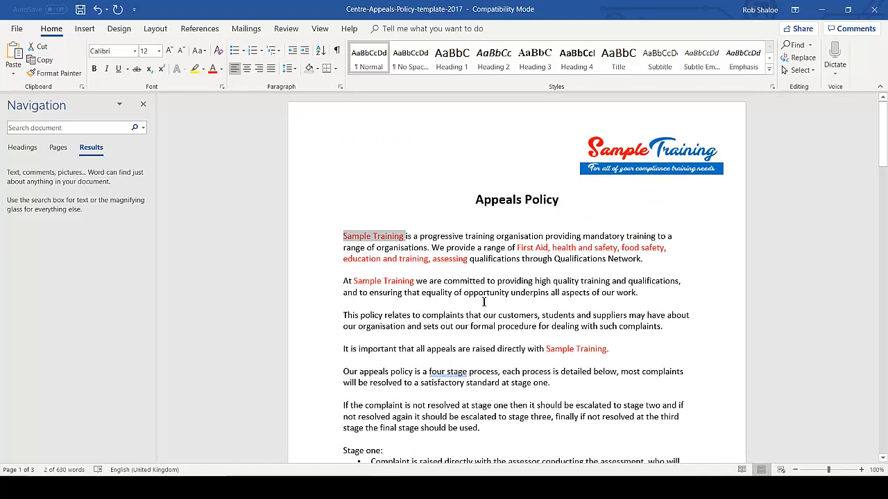
Step: Below 'provided here:', list the manager's name, 'Sample training' and the centre's street, town and county
scroll(483, 302, "down", 6)
left_click(607, 303)
left_click_drag(607, 303, 371, 304)
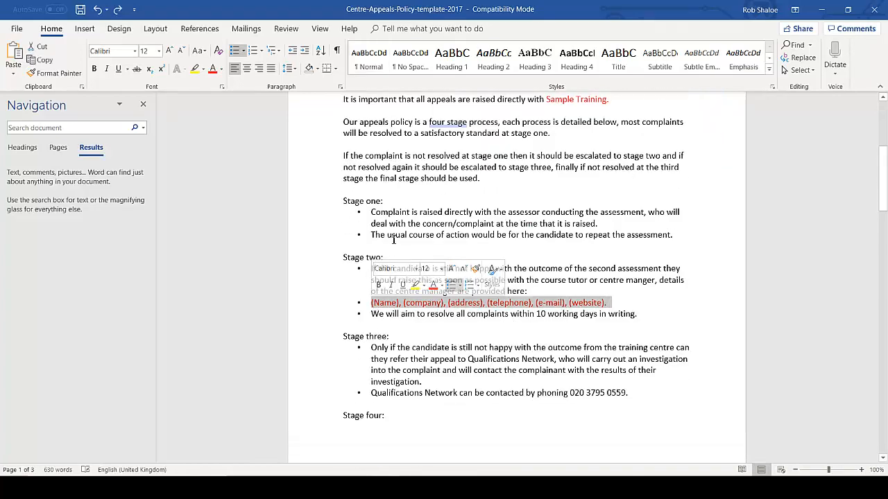
left_click(557, 292)
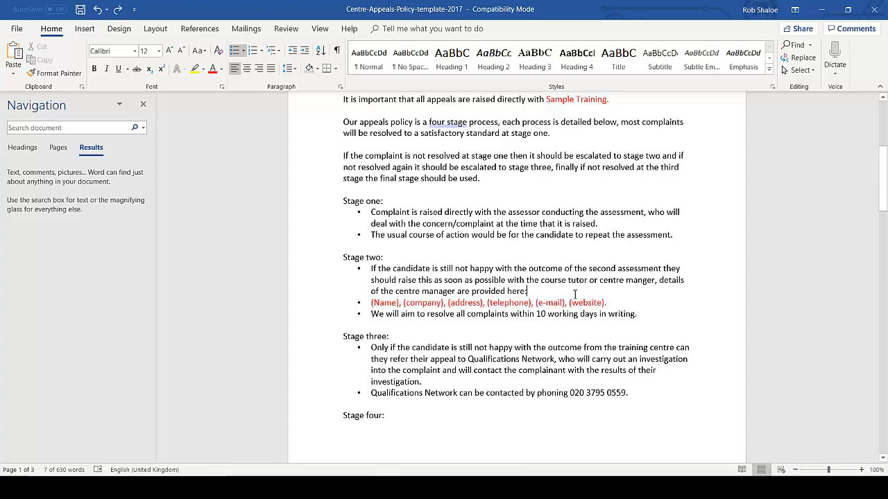
key("Return")
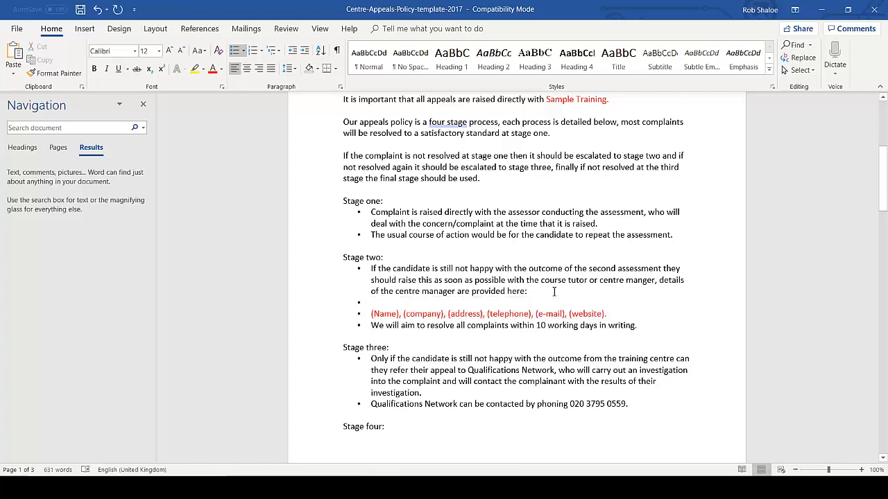
type("Andrea Sample")
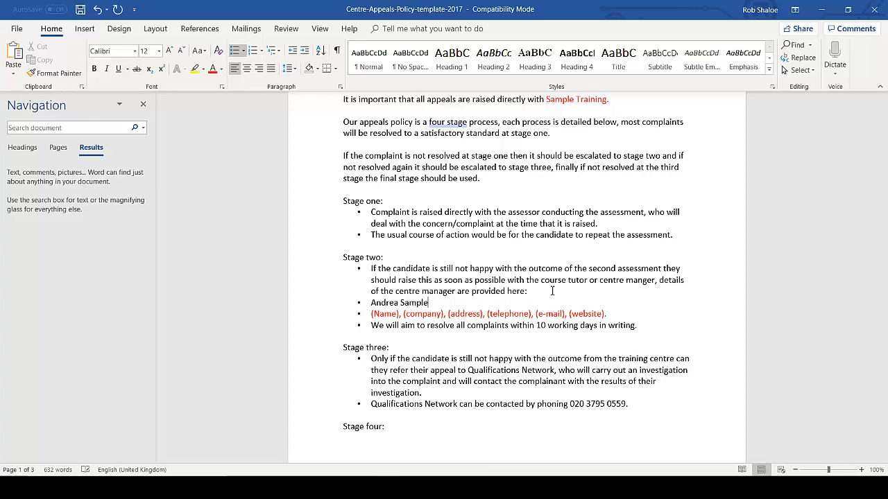
key("Return")
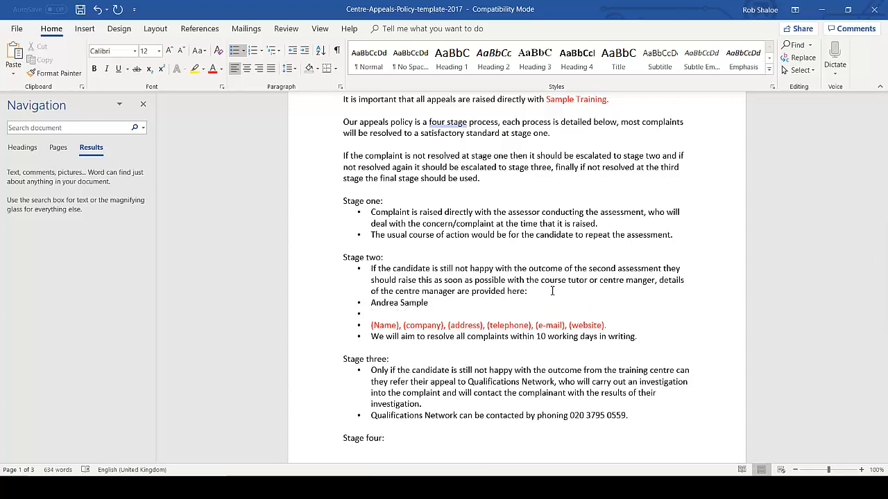
type("Sample training")
key("Return")
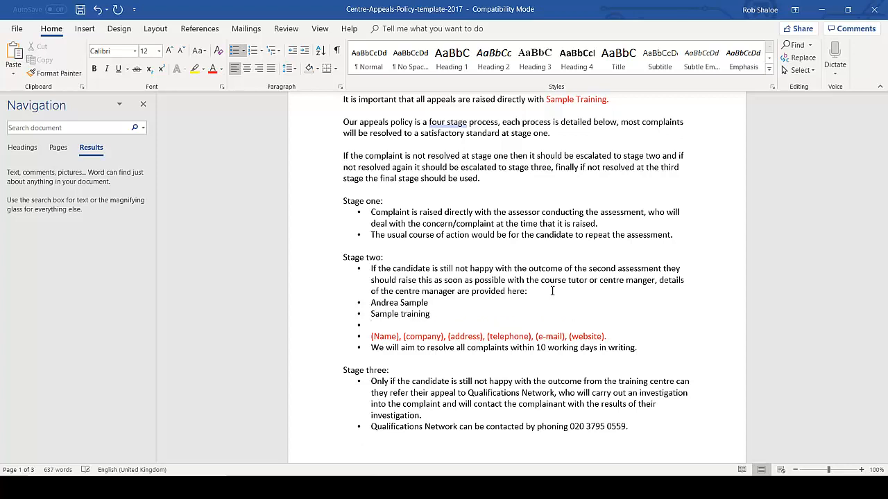
type("100 Green Lanes")
key("Return")
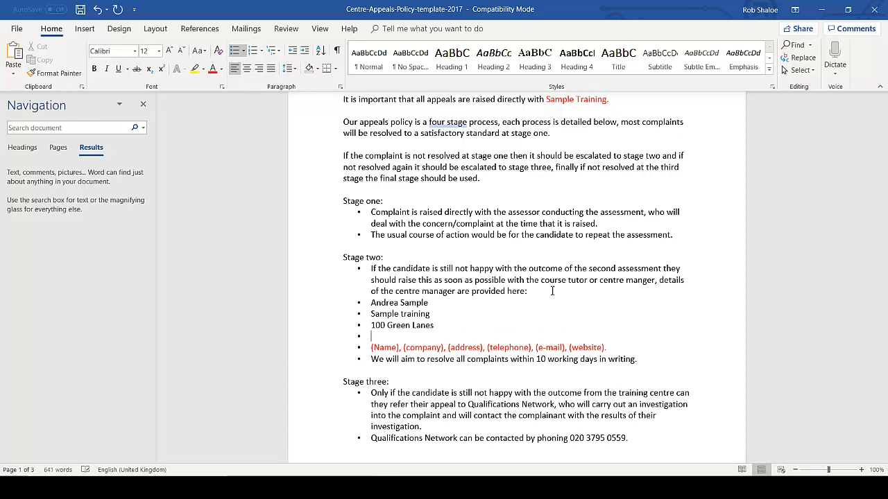
type("Anytown")
key("Return")
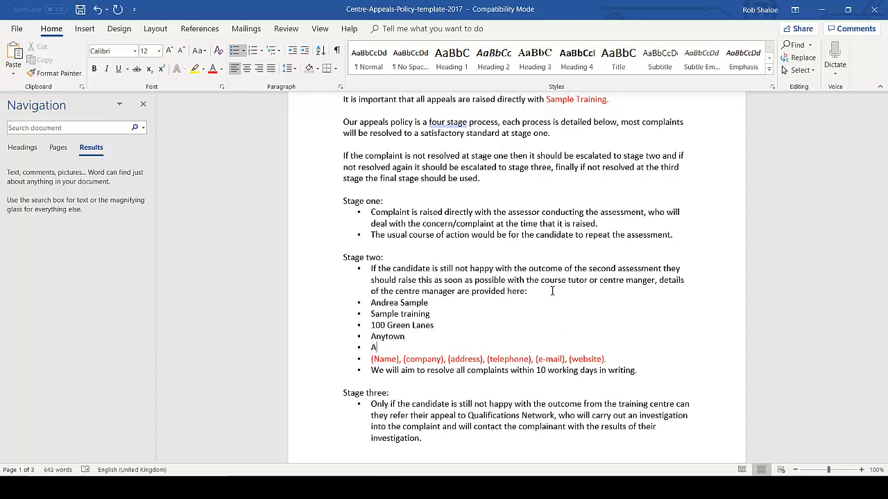
type("Anycounty")
key("Return")
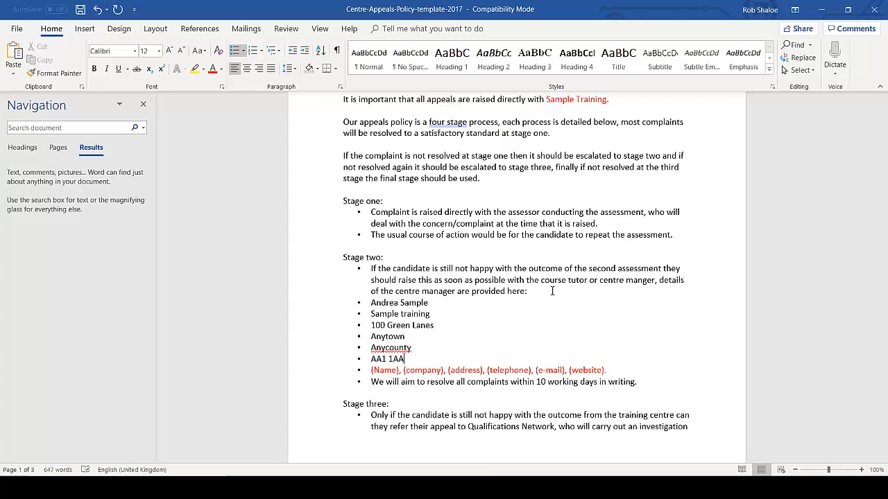
Step: Add the 'Tel:' phone number, e-mail and website lines, then delete the red placeholder line
key("Return")
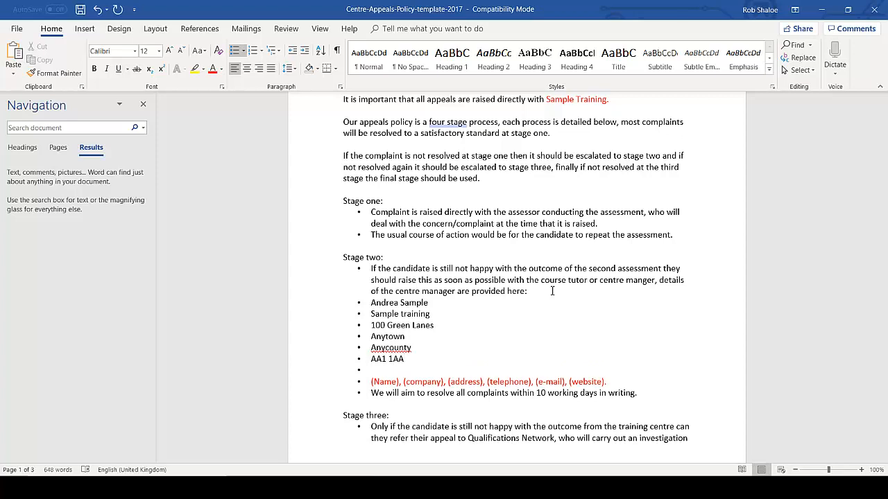
key("Home")
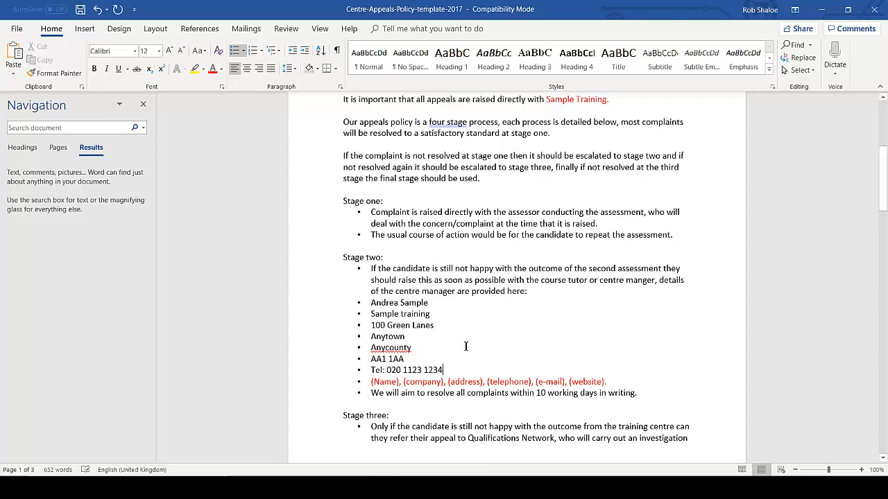
key("Return")
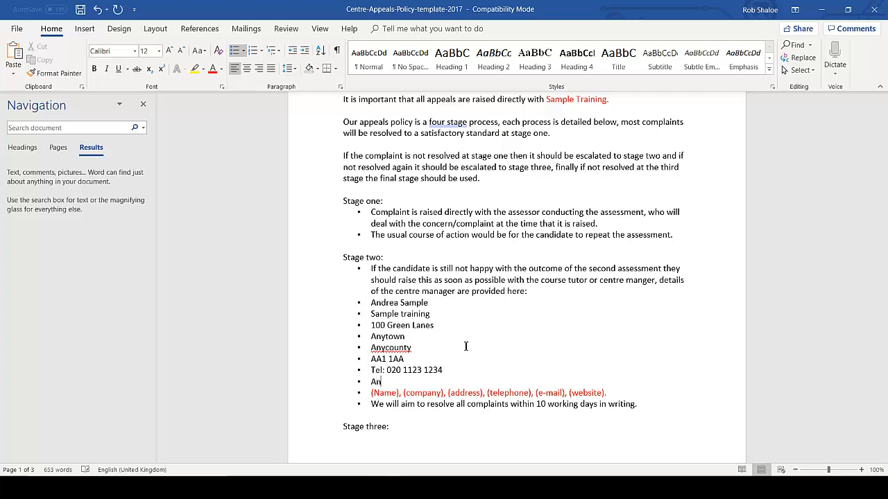
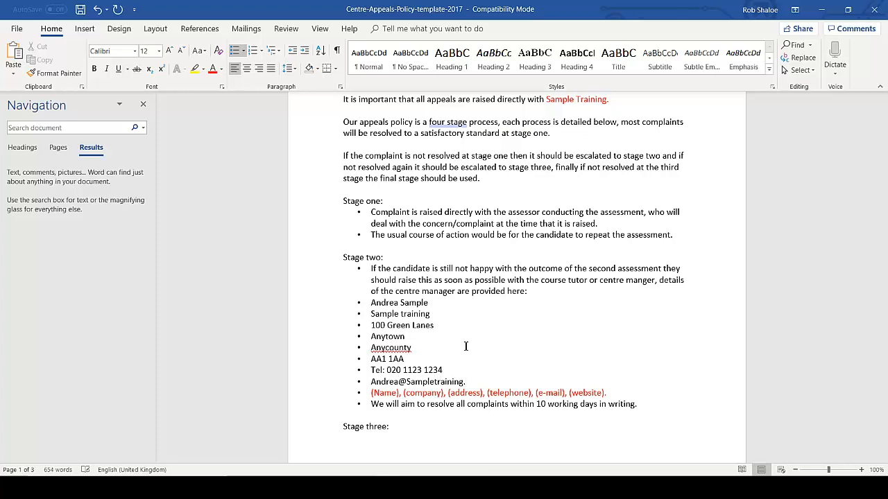
key("Return")
key("BackSpace")
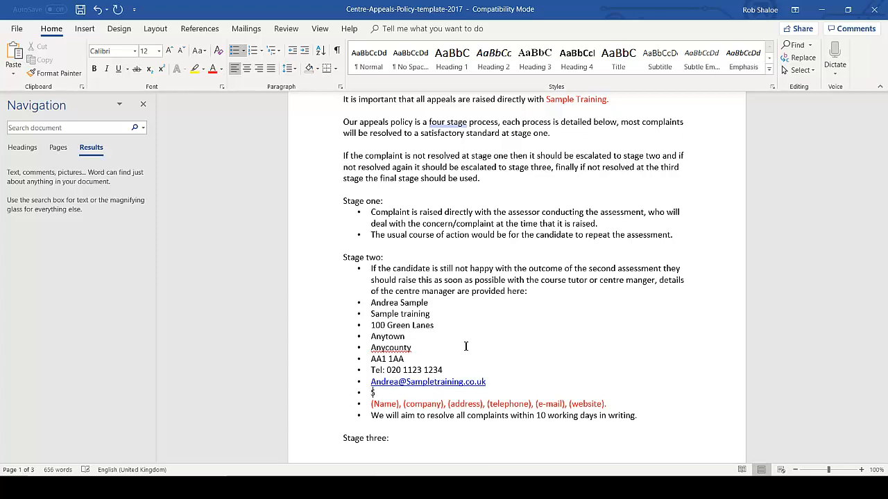
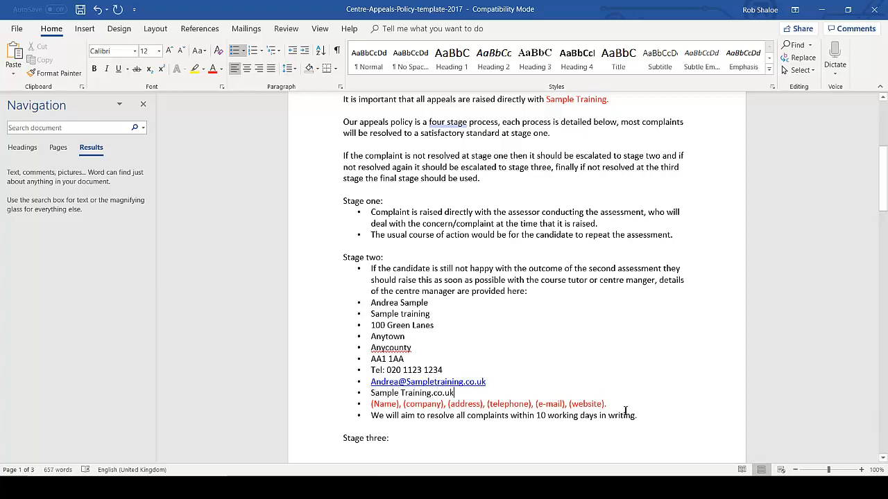
left_click_drag(362, 403, 357, 304)
key("Delete")
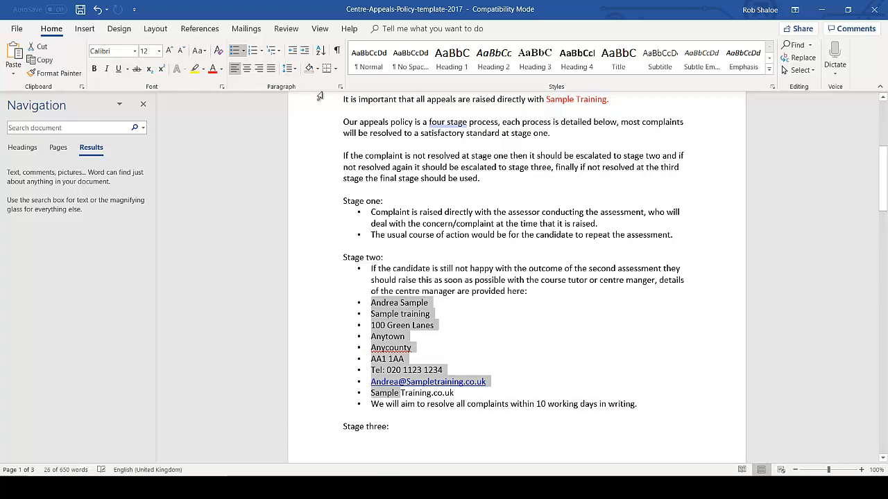
Step: Remove the bullets from the contact lines and add a blank line before 'We will aim'
left_click(235, 51)
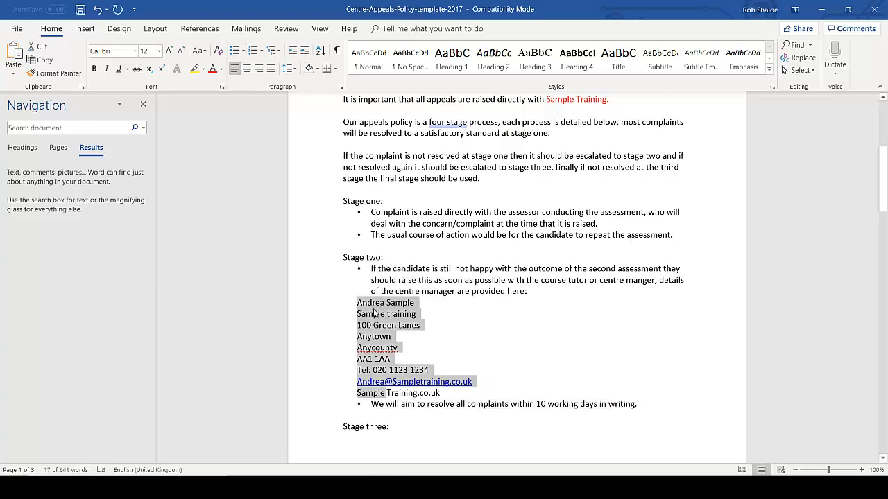
left_click(568, 359)
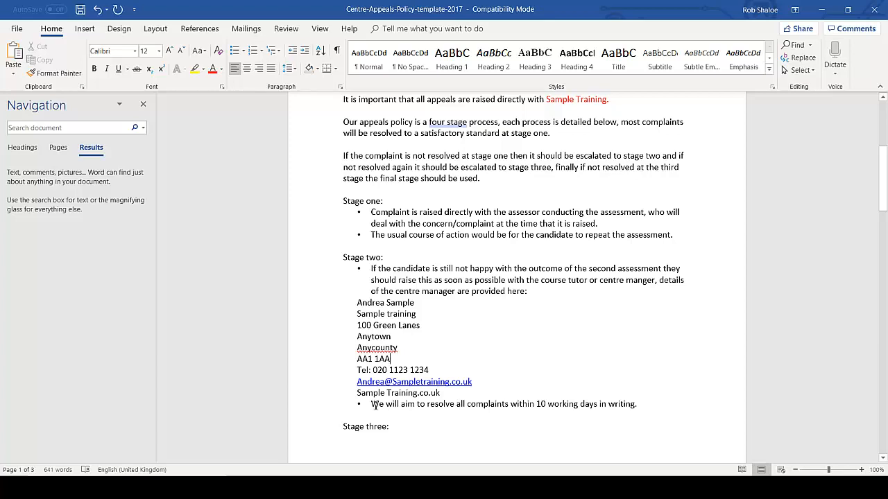
left_click(373, 405)
key("Return")
key("Return")
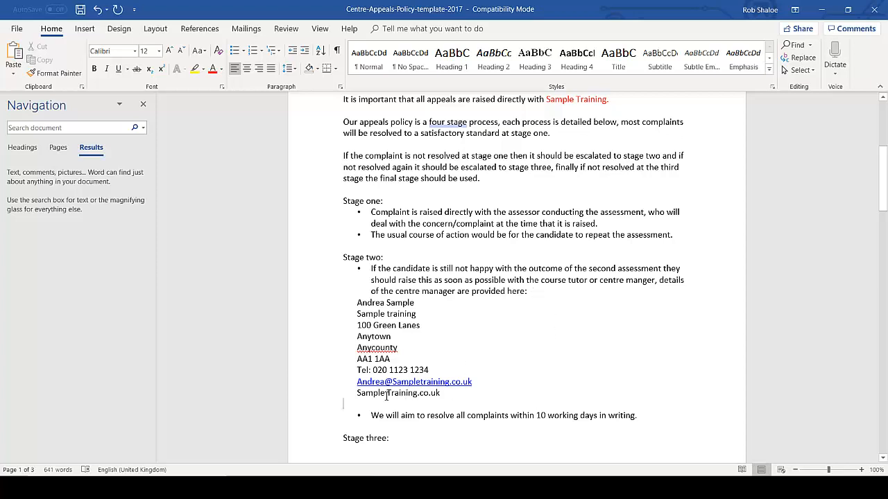
Step: Indent the contact details block two steps further
left_click_drag(387, 396, 357, 303)
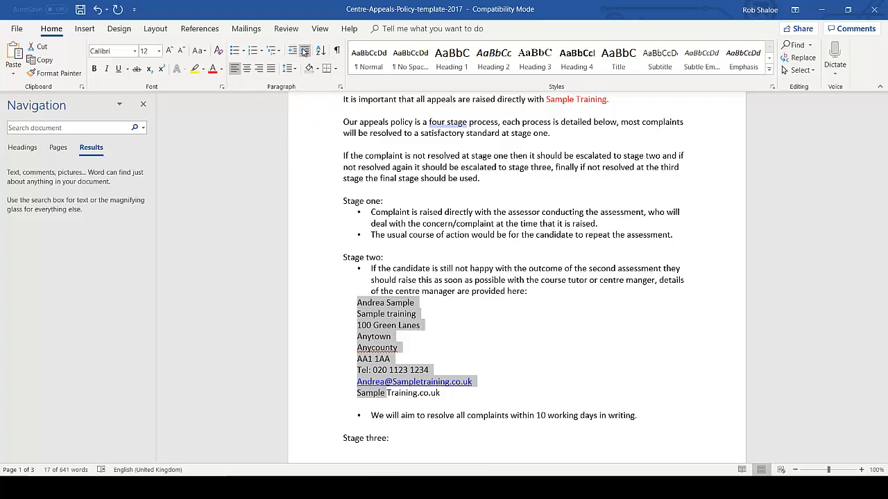
left_click(304, 52)
left_click(305, 52)
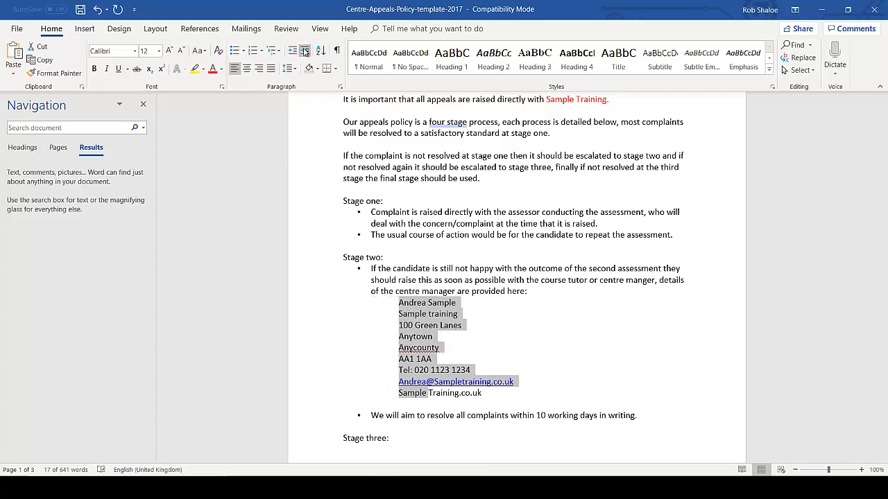
left_click(649, 350)
scroll(534, 340, "down", 18)
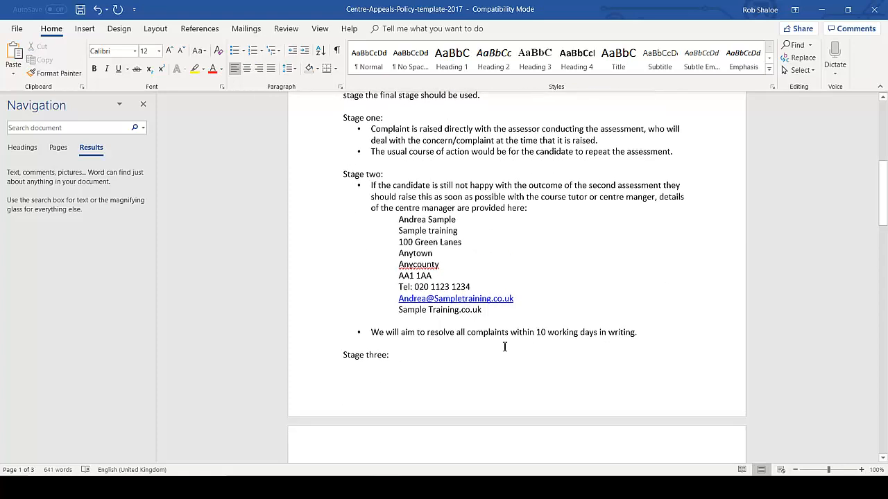
scroll(542, 343, "down", 5)
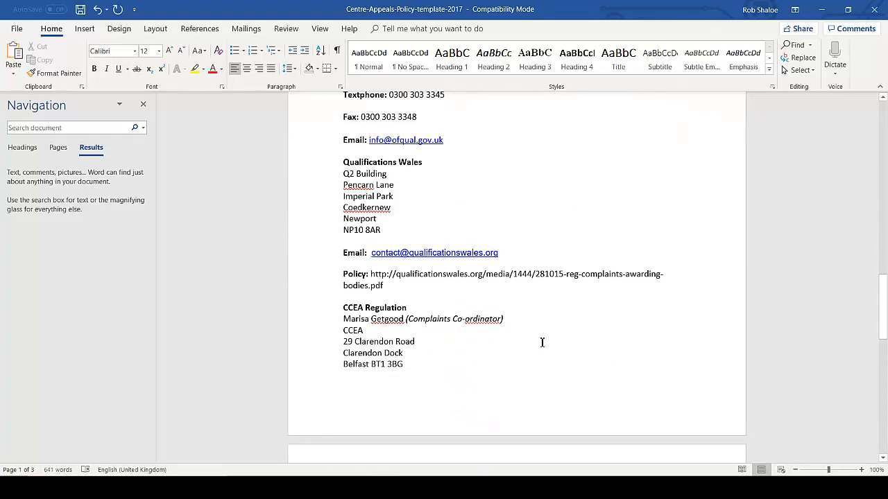
scroll(460, 344, "down", 10)
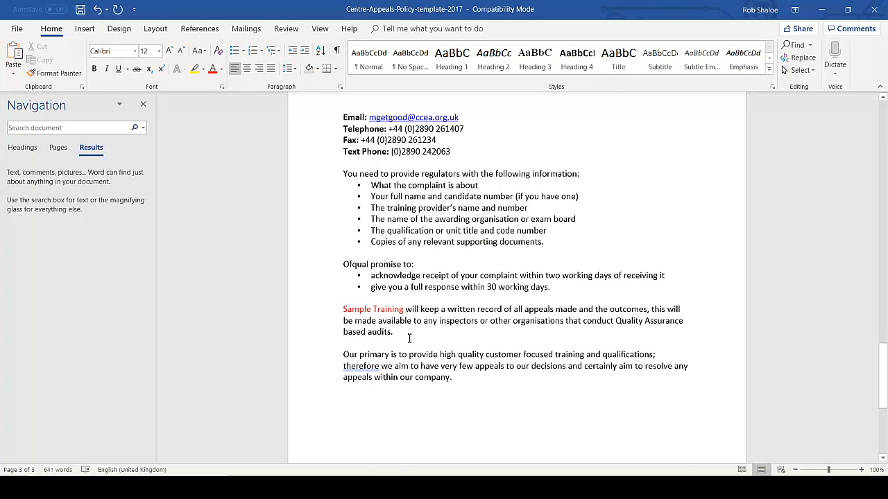
scroll(416, 338, "down", 3)
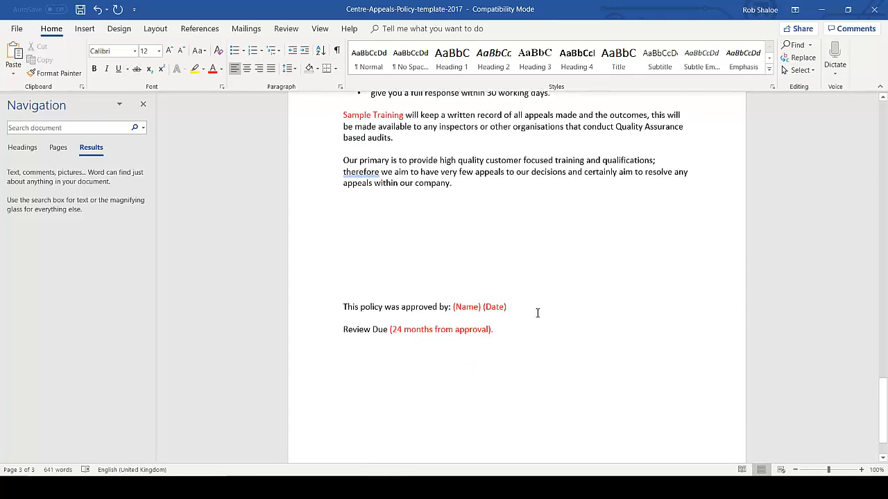
Step: Replace the (Name) (Date) placeholder with the approver's name and 01/01/19
left_click(461, 312)
left_click(455, 311)
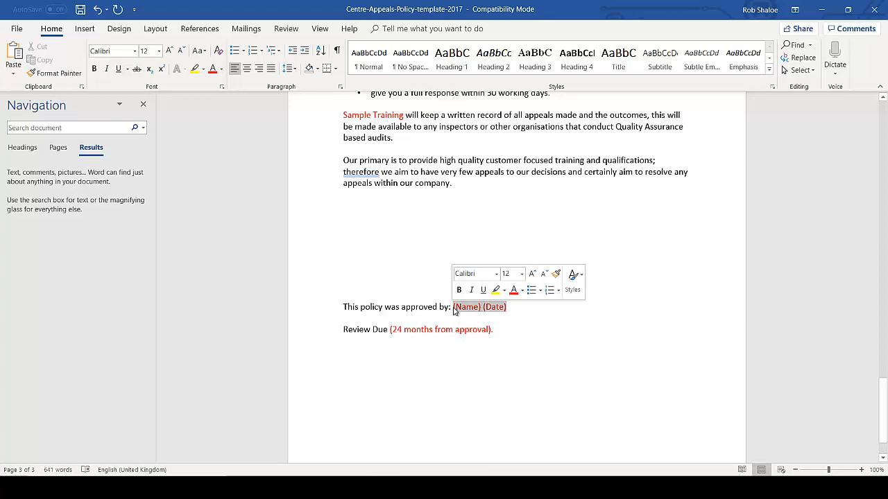
type("Sam")
key("BackSpace")
key("BackSpace")
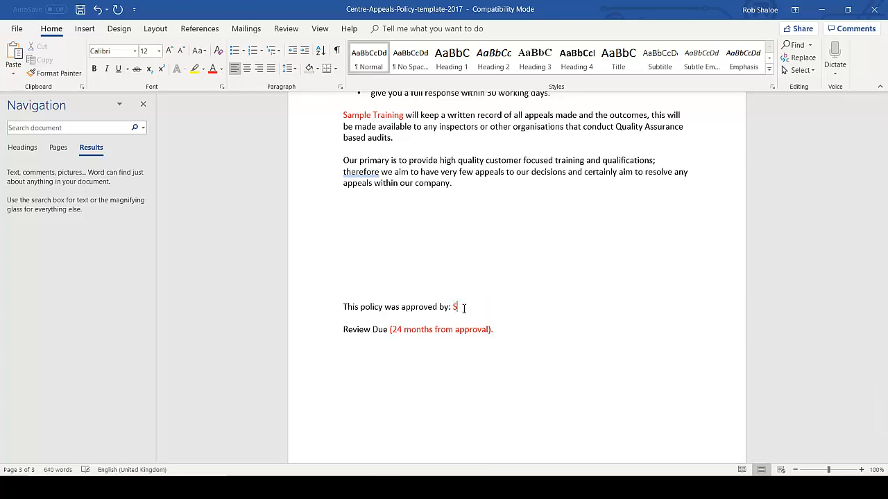
type("Andrea Sample")
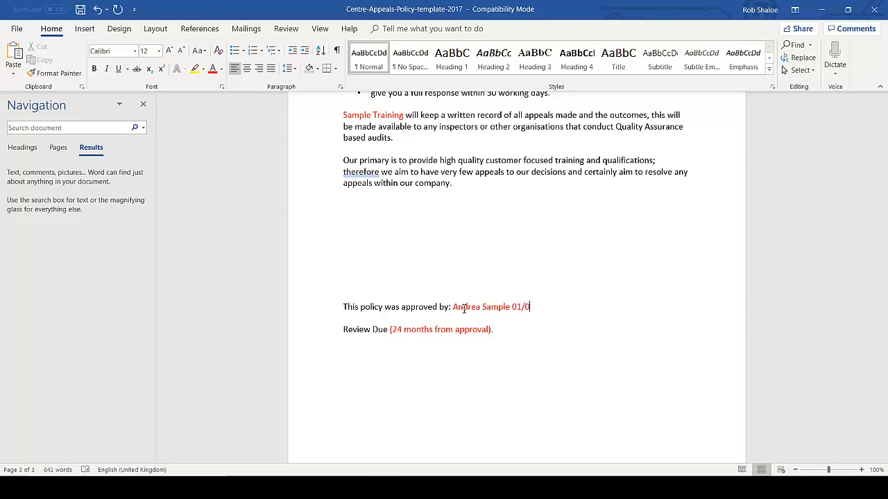
type("01/01/19")
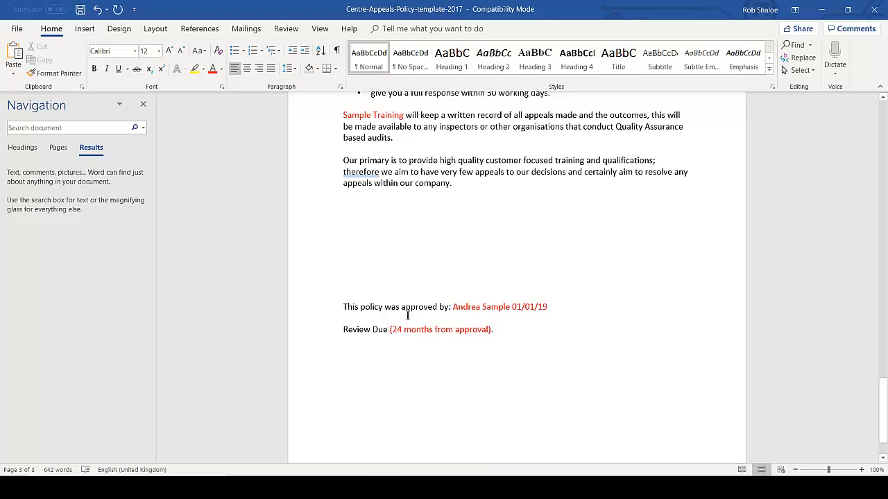
type(":")
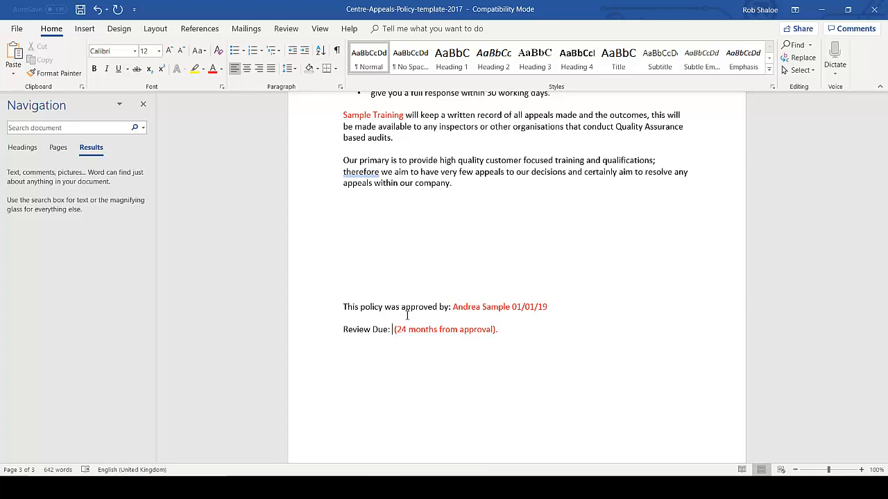
Step: Enter 01/01/21 as Review Due and delete the red '(24 months from approval)' note
type("01/01/2")
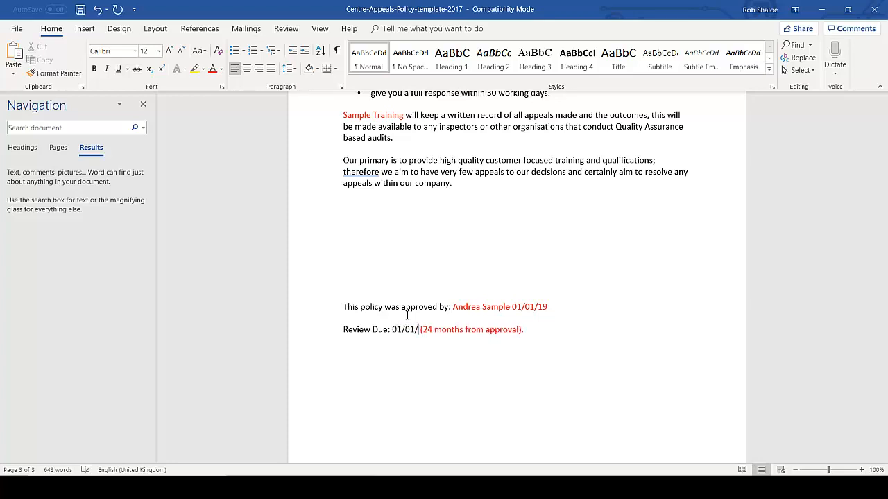
type("1")
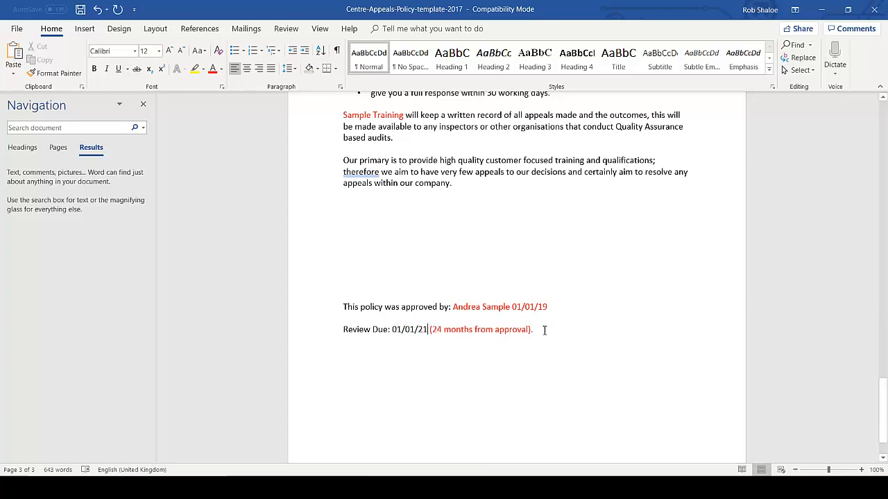
left_click_drag(543, 331, 429, 331)
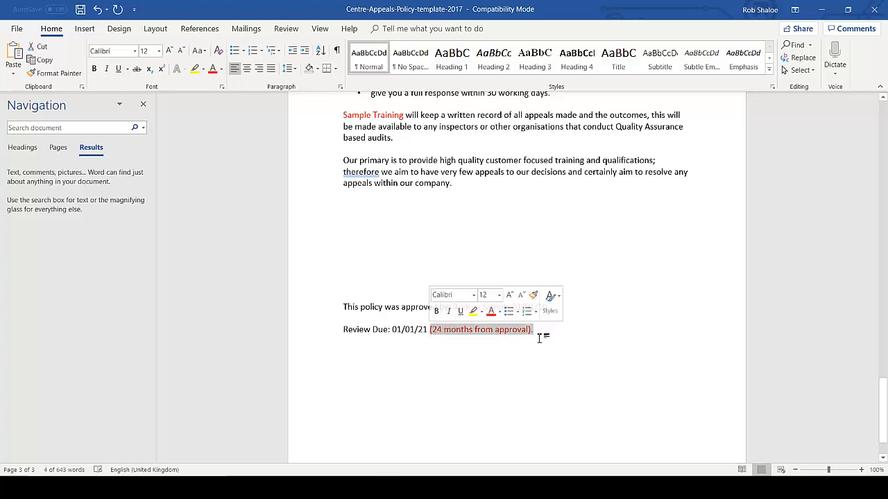
key("Delete")
scroll(555, 354, "up", 4)
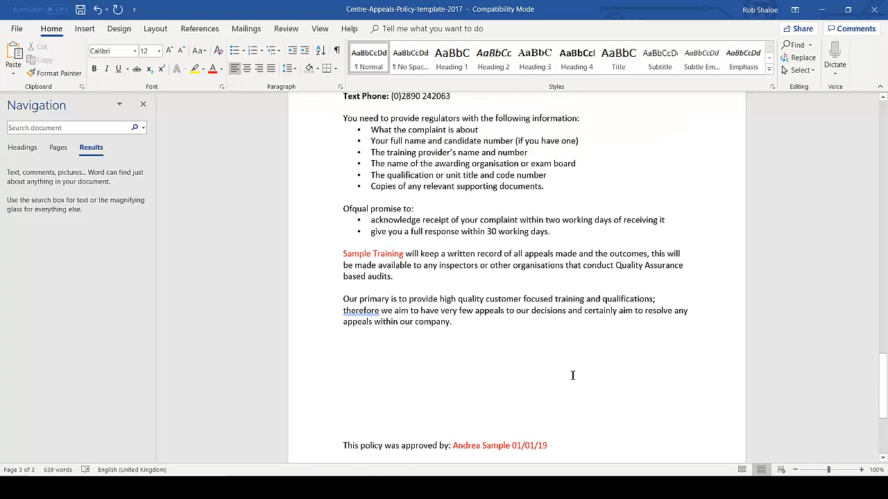
scroll(519, 368, "up", 3)
scroll(527, 354, "down", 7)
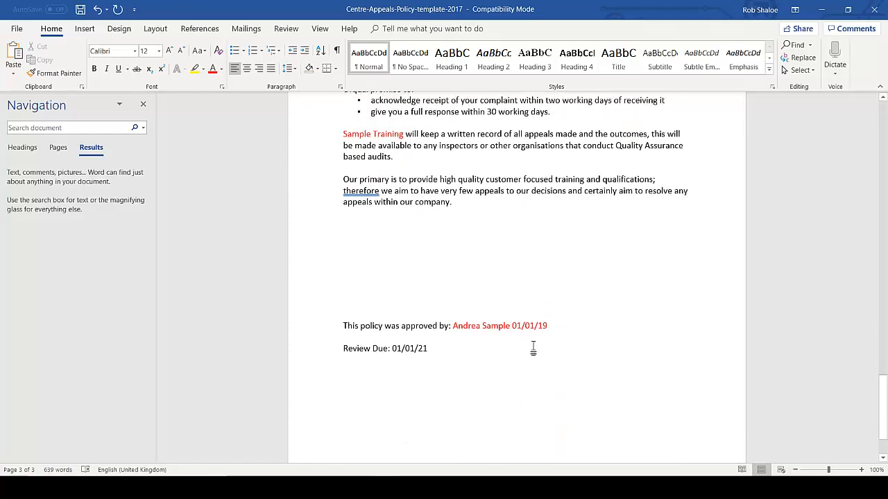
left_click_drag(492, 350, 329, 221)
Step: Make all policy text black, remove the blank lines above the approval line, and open Save As
left_click(221, 68)
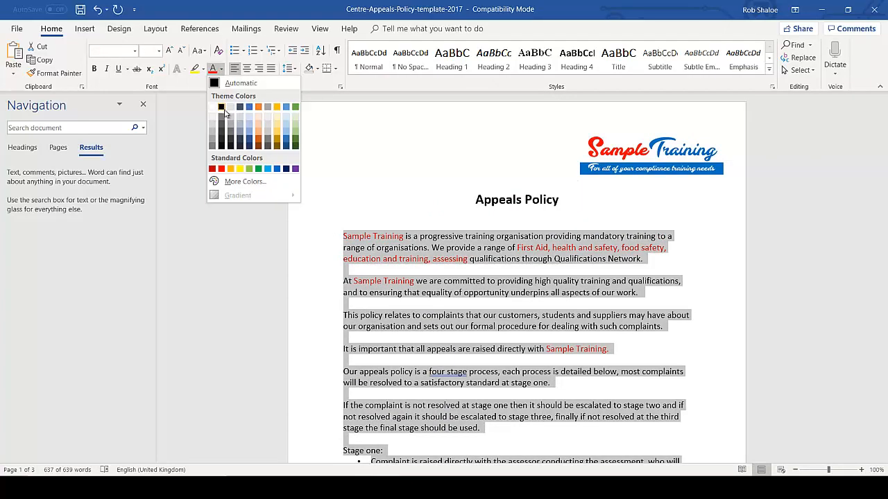
left_click(221, 108)
left_click(531, 290)
scroll(534, 291, "down", 15)
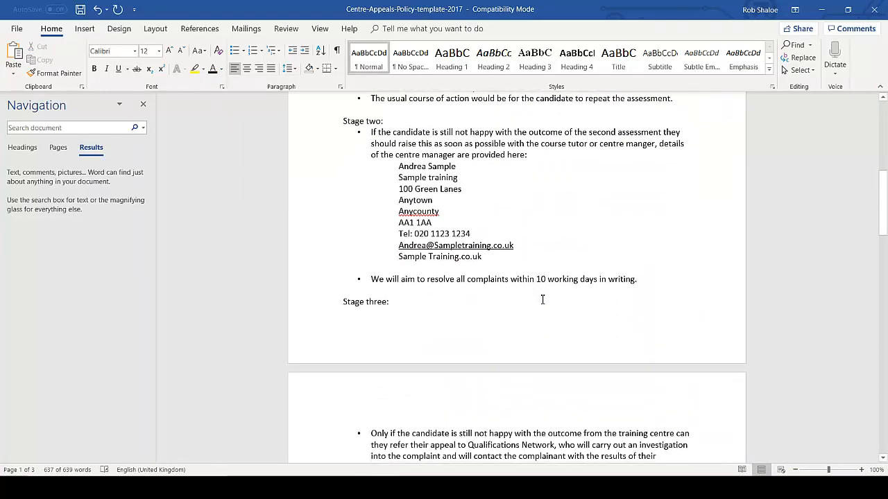
scroll(555, 312, "down", 20)
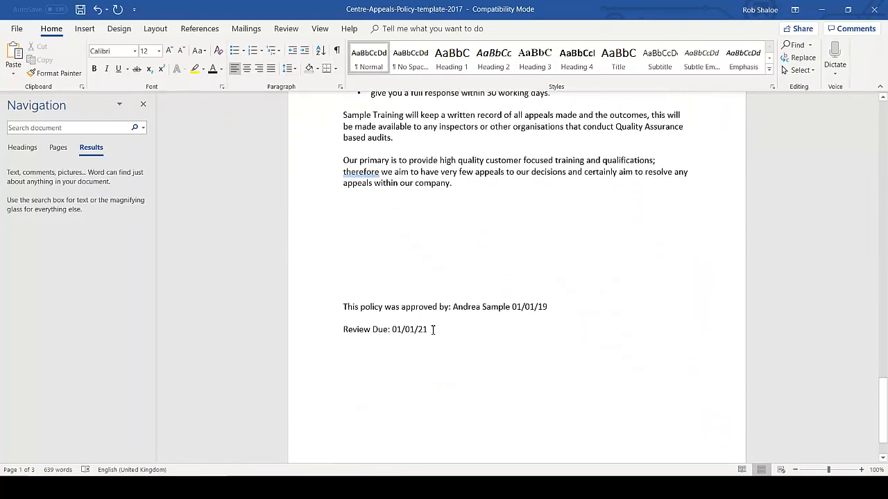
left_click_drag(412, 289, 396, 218)
key("Delete")
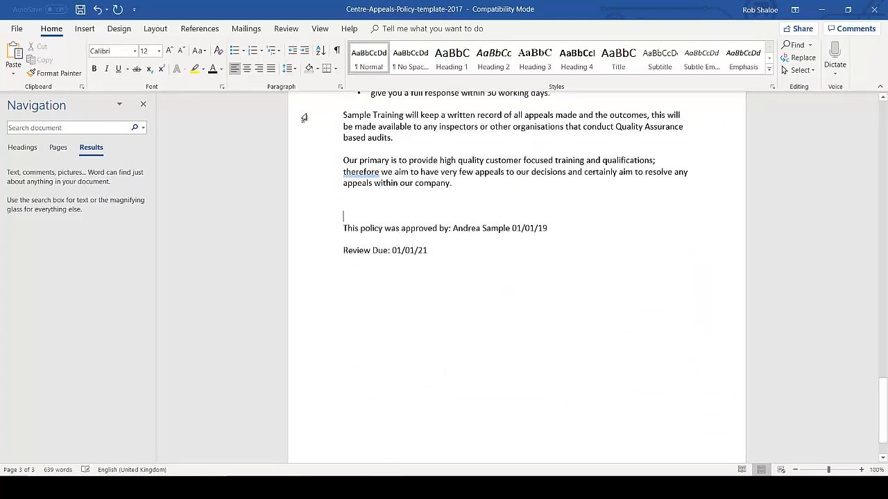
left_click(14, 29)
left_click(24, 129)
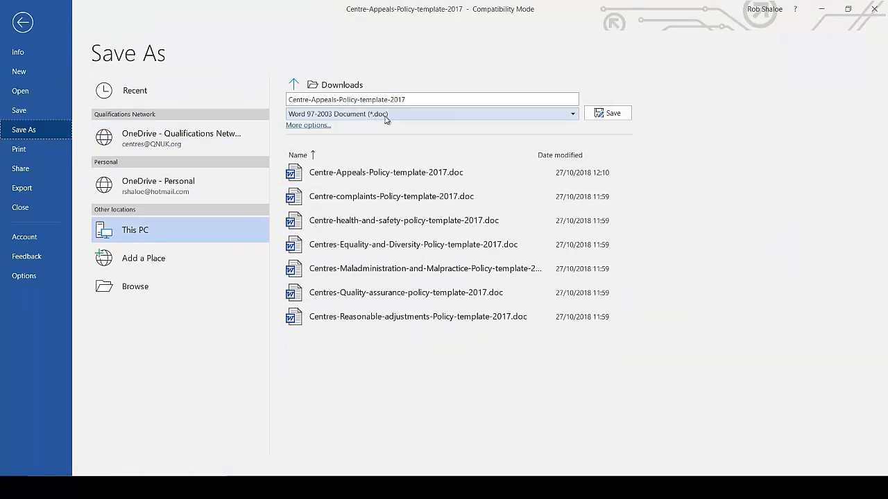
Step: Save the document in Downloads as 'Appeals policy Sample Training'
left_click(169, 240)
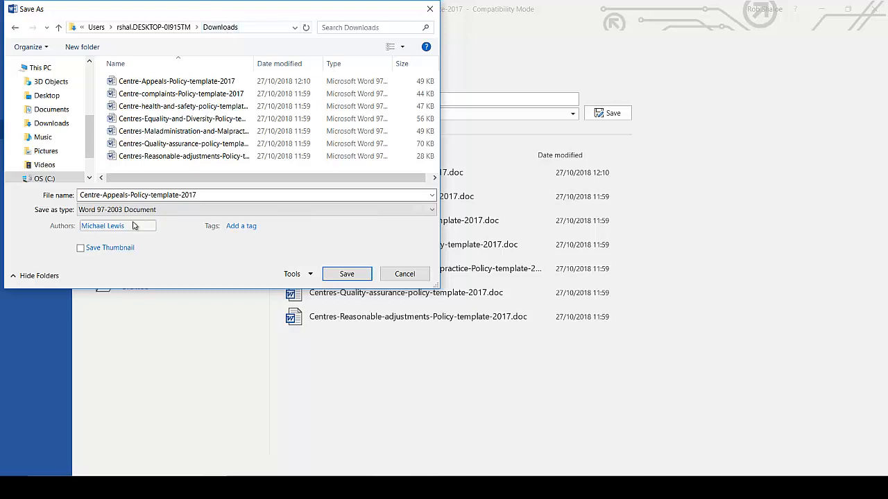
double_click(207, 196)
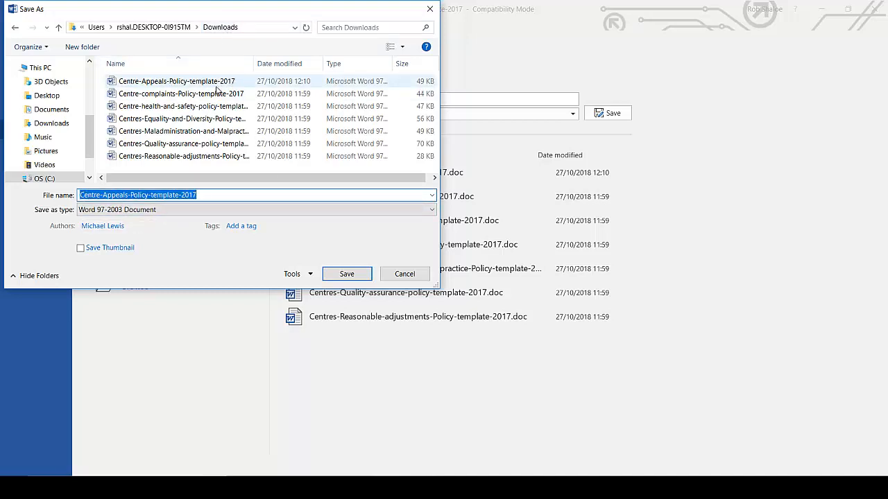
type("Can")
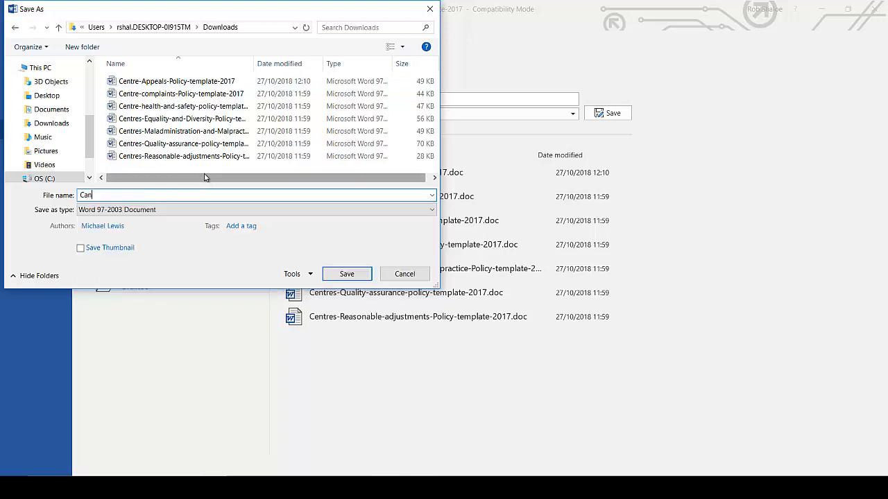
key("BackSpace")
key("BackSpace")
type("entre")
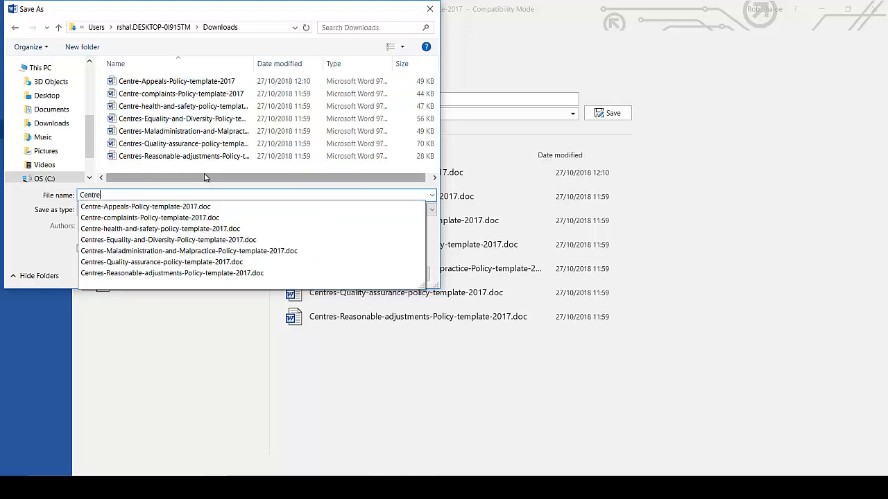
type(" appeals policy")
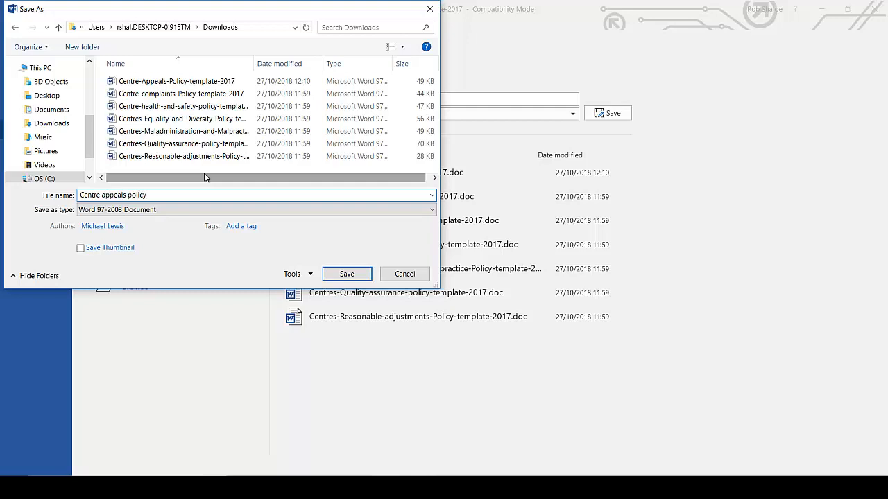
key("BackSpace")
key("BackSpace")
key("BackSpace")
key("BackSpace")
key("BackSpace")
key("BackSpace")
key("BackSpace")
key("shift+Right")
type("Appeals policy Sample Training")
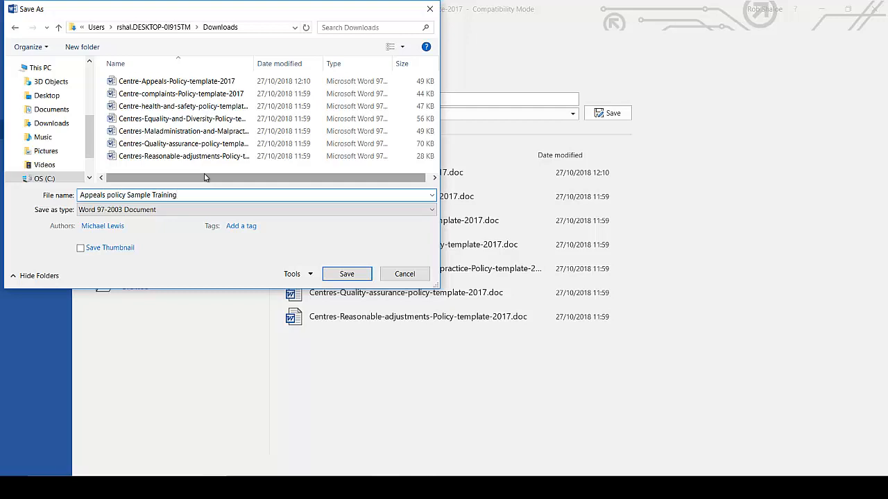
left_click(347, 274)
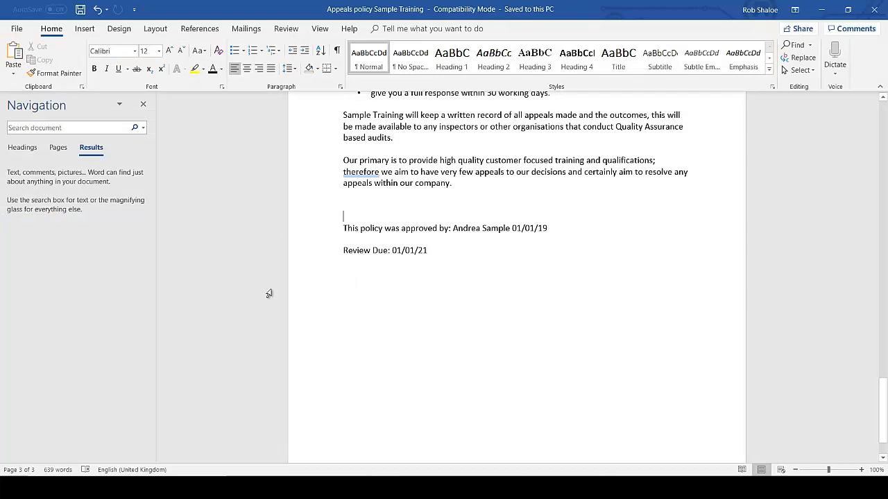
Step: Export the policy as PDF 'Appeals policy Sample Training' and close the PDF preview
left_click(15, 30)
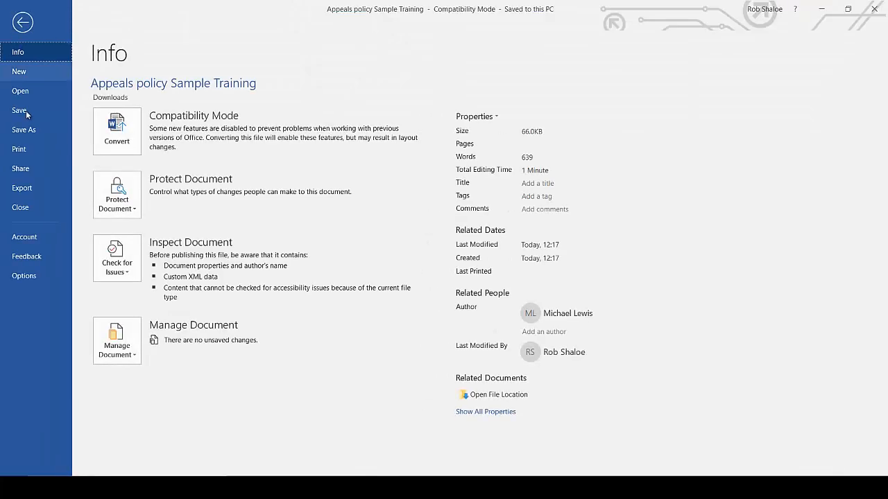
left_click(28, 130)
left_click(346, 114)
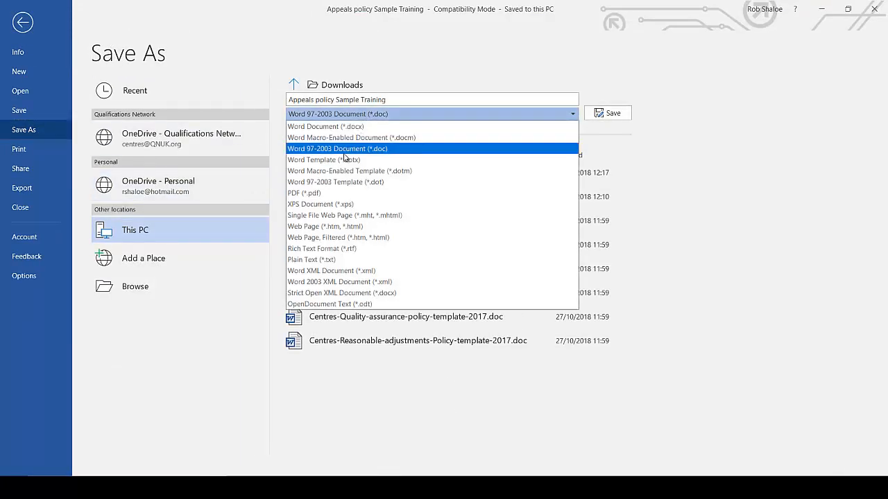
left_click(333, 194)
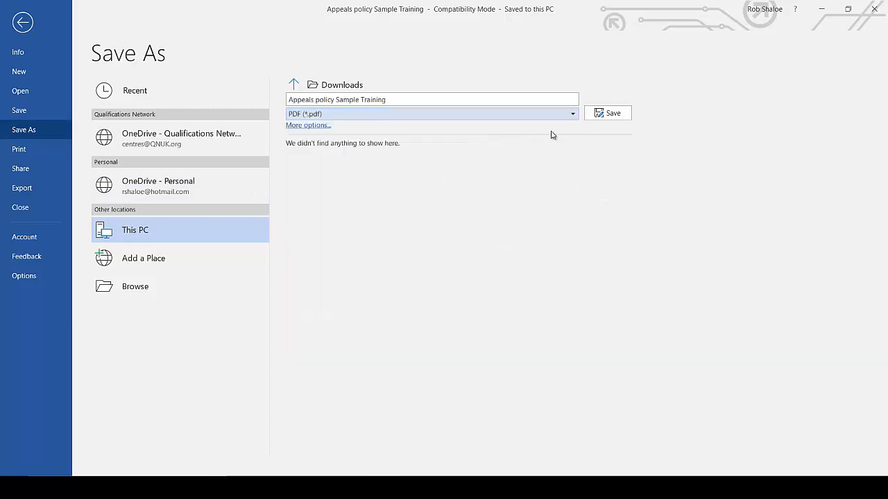
left_click(610, 115)
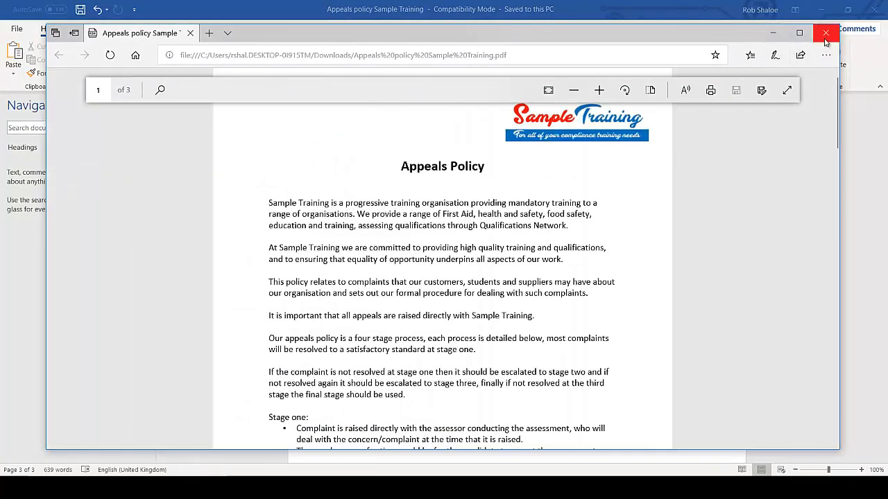
left_click(826, 33)
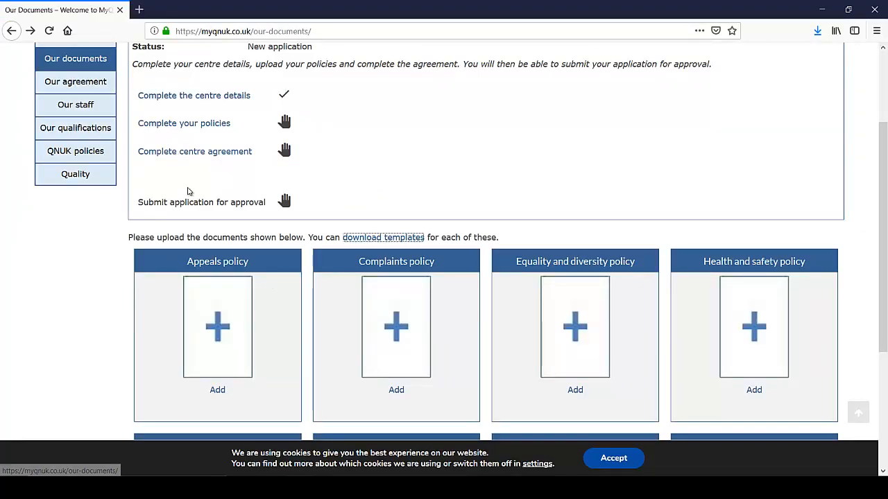
Step: Browse for the Appeals policy file in the Downloads folder, sorting the list by type
left_click(218, 391)
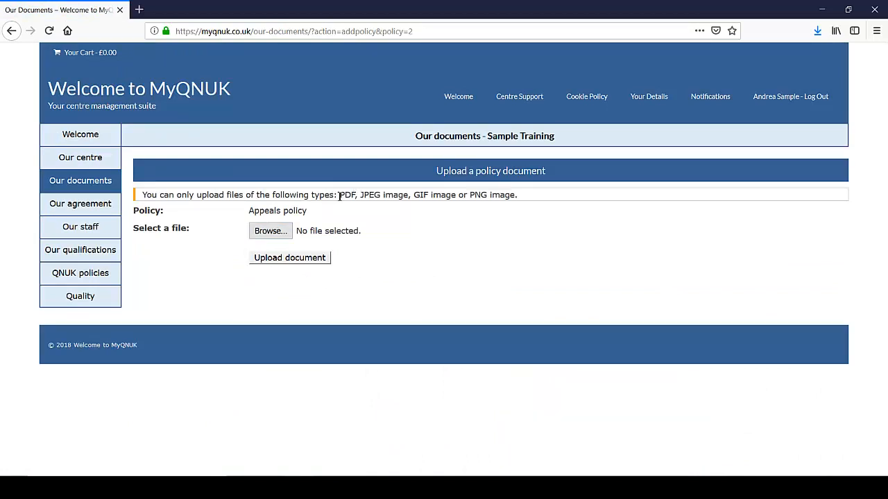
left_click_drag(338, 195, 513, 200)
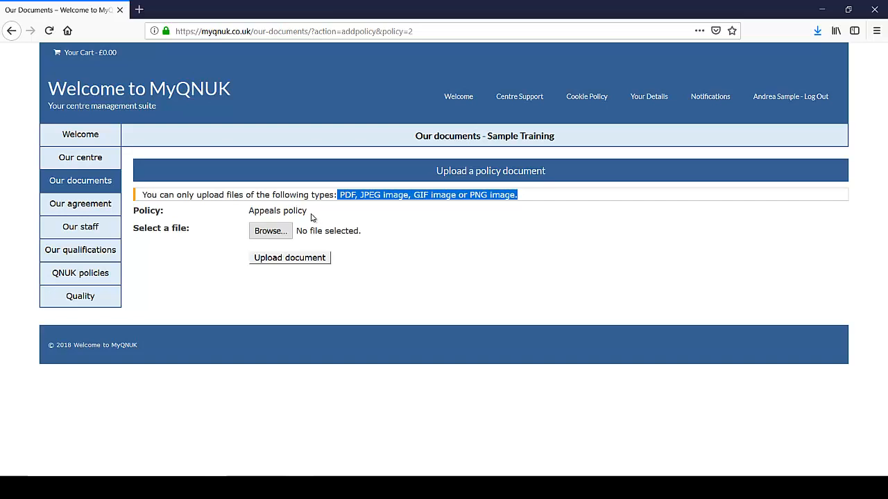
left_click(276, 237)
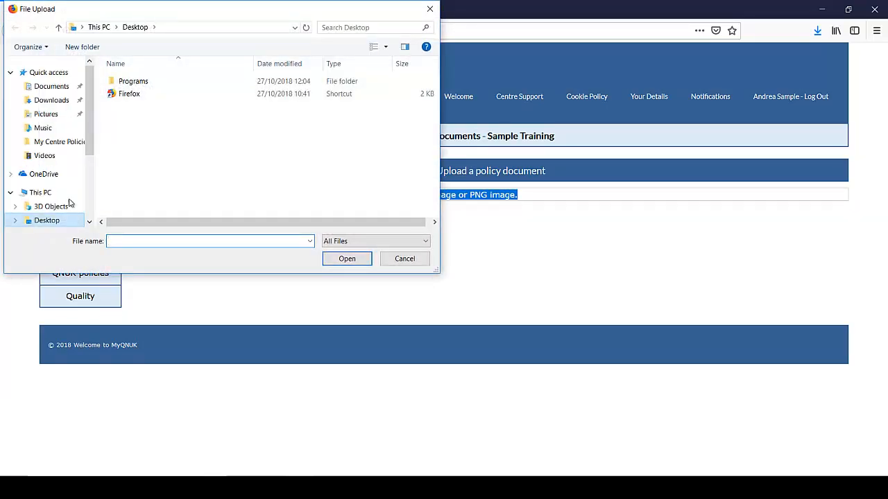
left_click(59, 100)
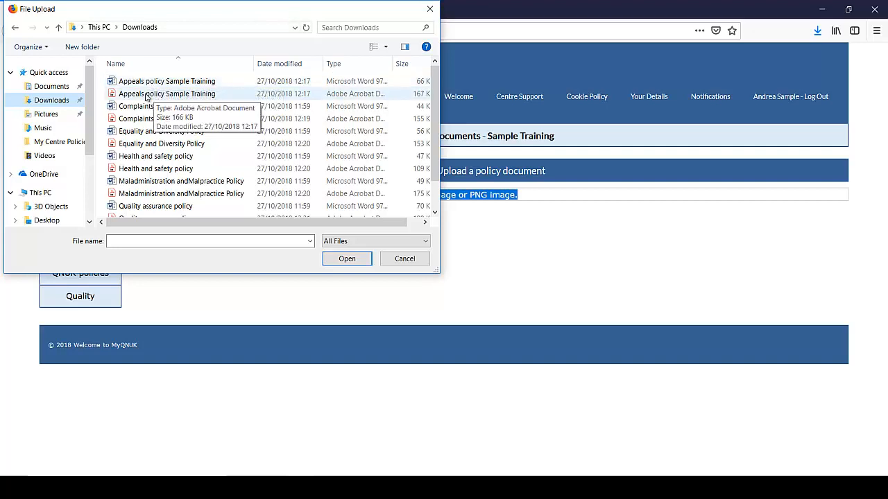
right_click(101, 108)
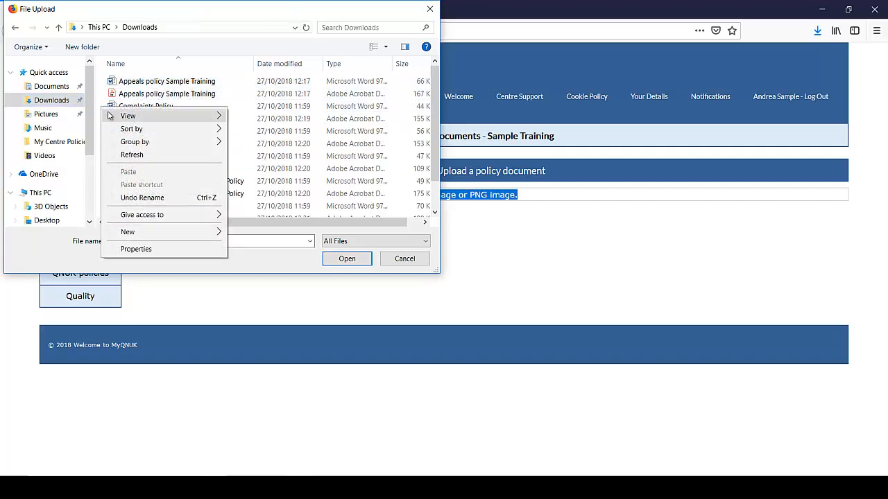
mouse_move(127, 131)
left_click(252, 156)
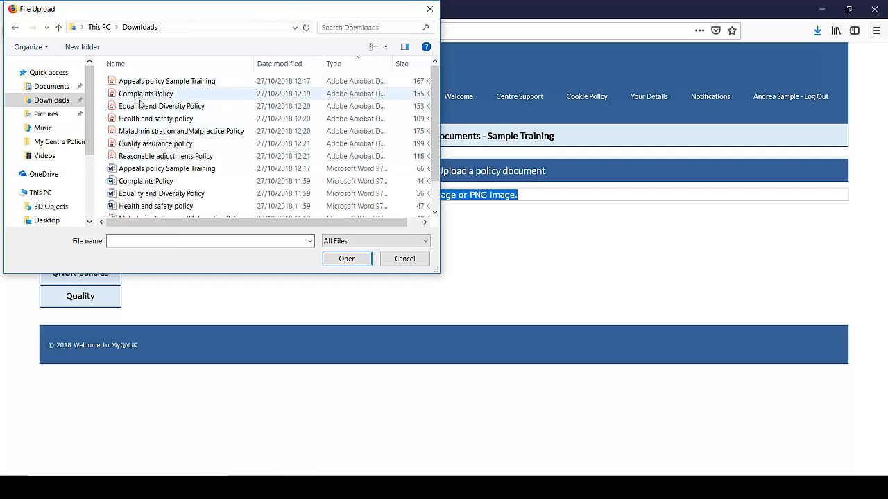
Step: Attach and upload the Appeals policy Sample Training PDF
left_click(144, 81)
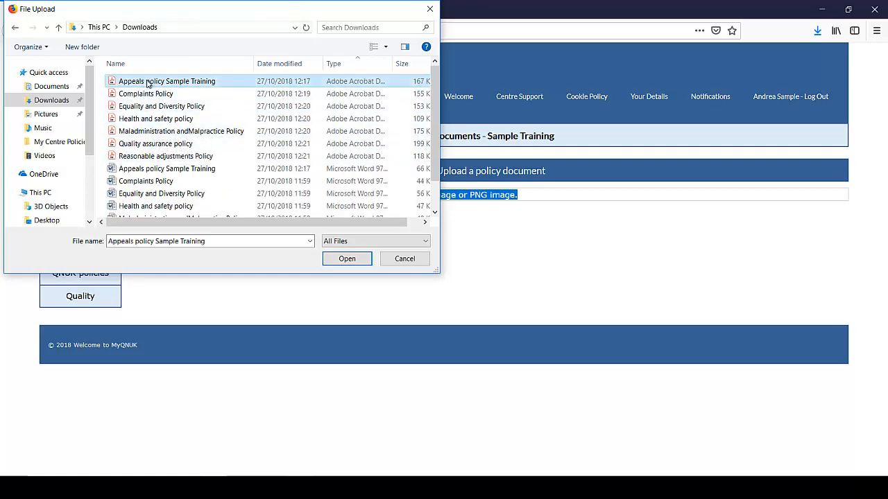
left_click(350, 259)
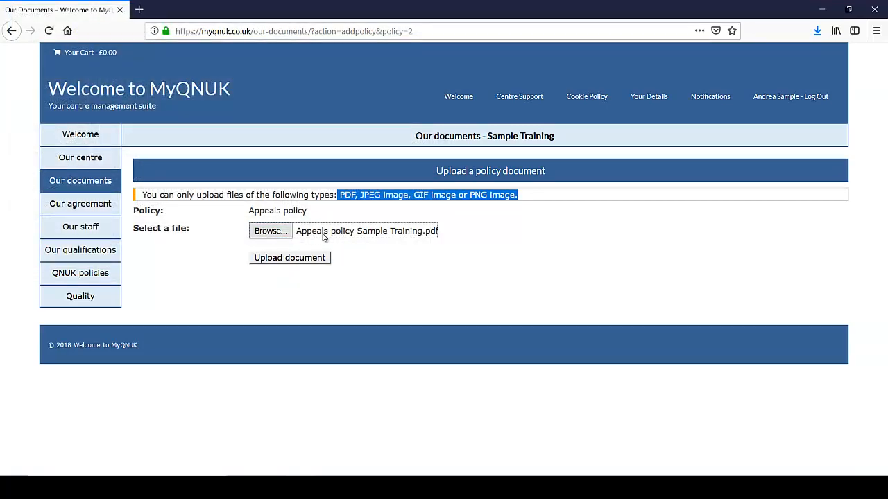
left_click(415, 239)
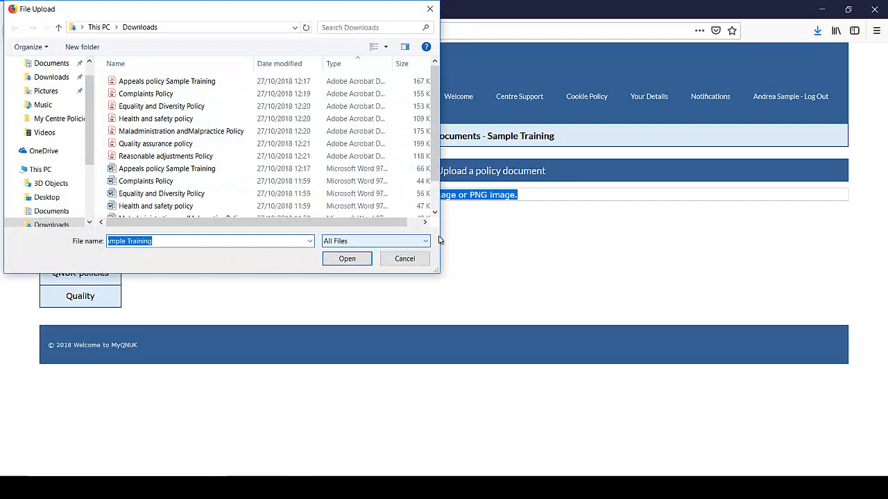
left_click(409, 259)
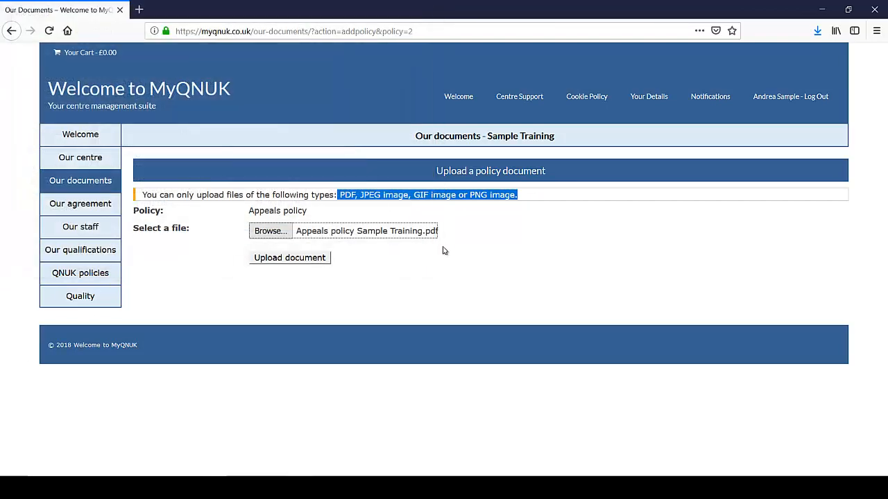
left_click(288, 261)
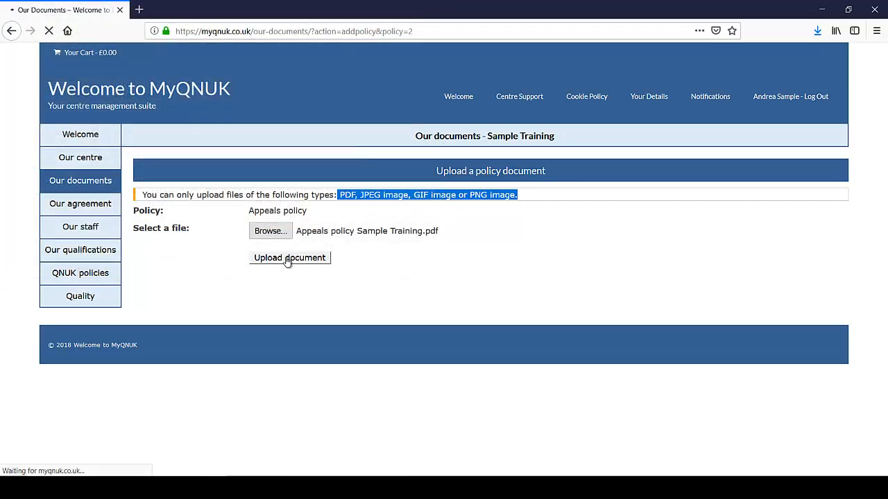
scroll(365, 316, "down", 3)
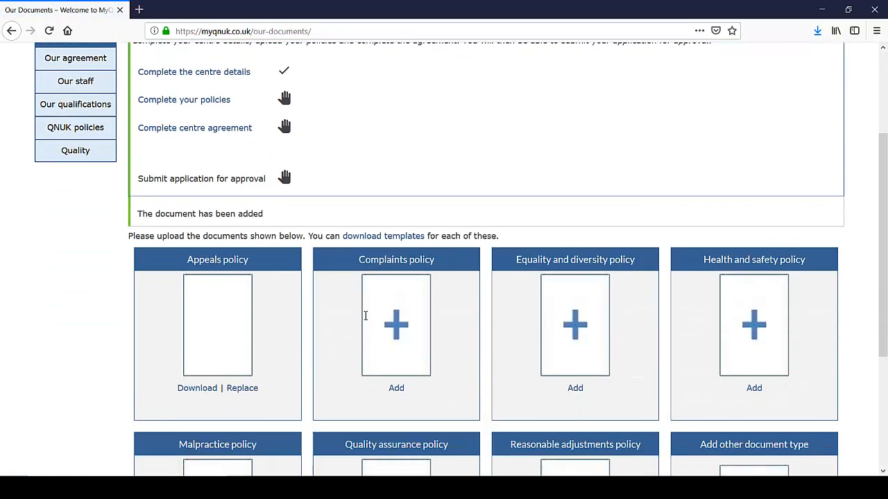
scroll(365, 315, "down", 1)
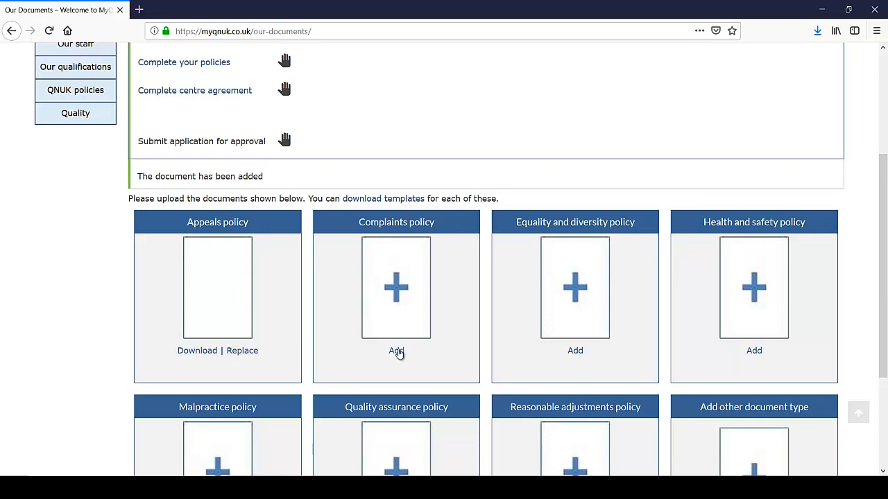
Step: Attach the Complaints Policy PDF to the Complaints policy slot and upload it
left_click(396, 352)
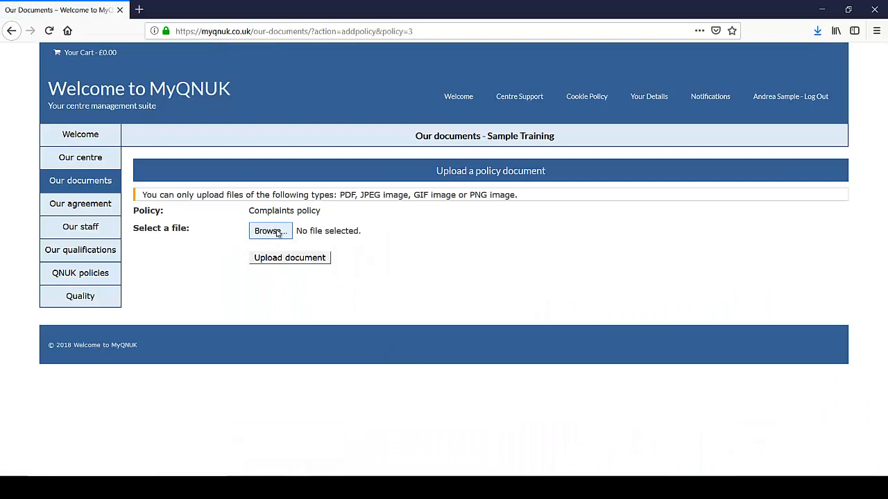
left_click(277, 233)
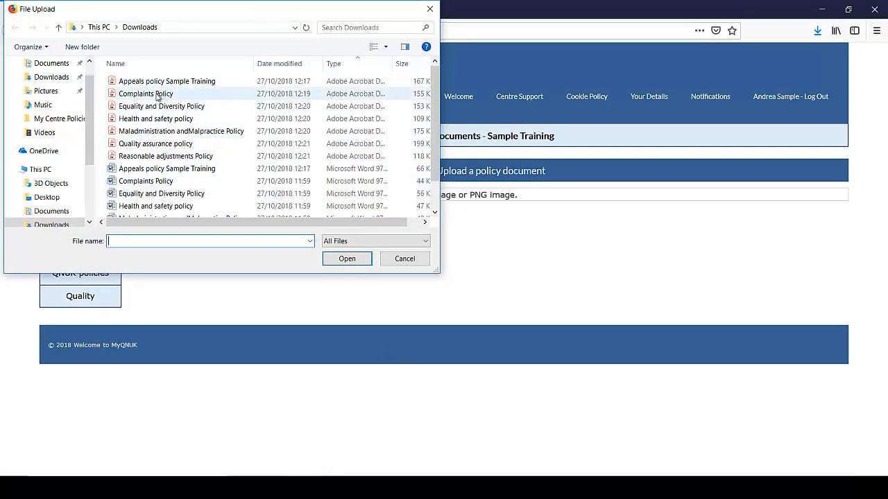
left_click(159, 97)
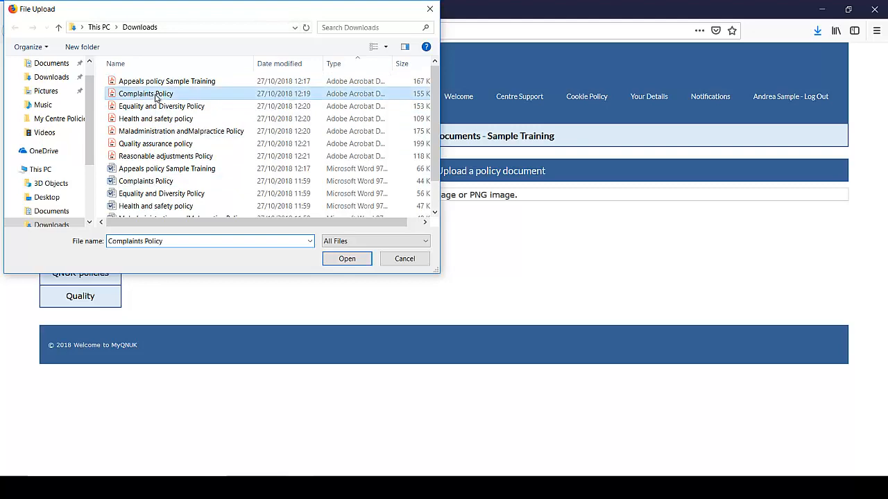
left_click(347, 259)
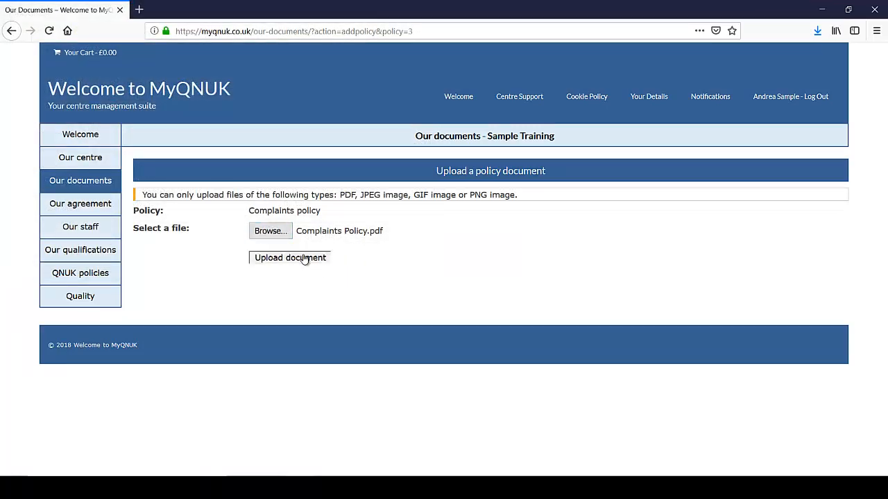
left_click(304, 259)
scroll(440, 287, "down", 5)
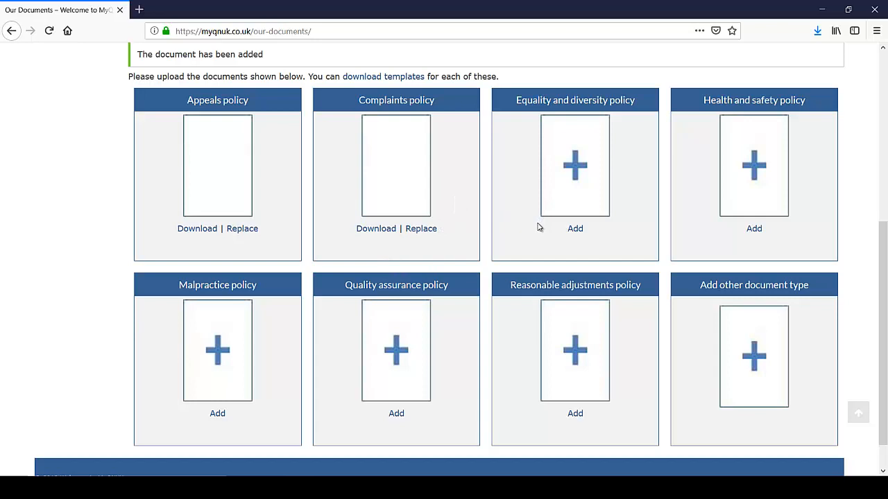
scroll(774, 262, "up", 5)
Step: Scroll through Our documents to confirm every policy card offers Download and Replace
scroll(587, 256, "down", 5)
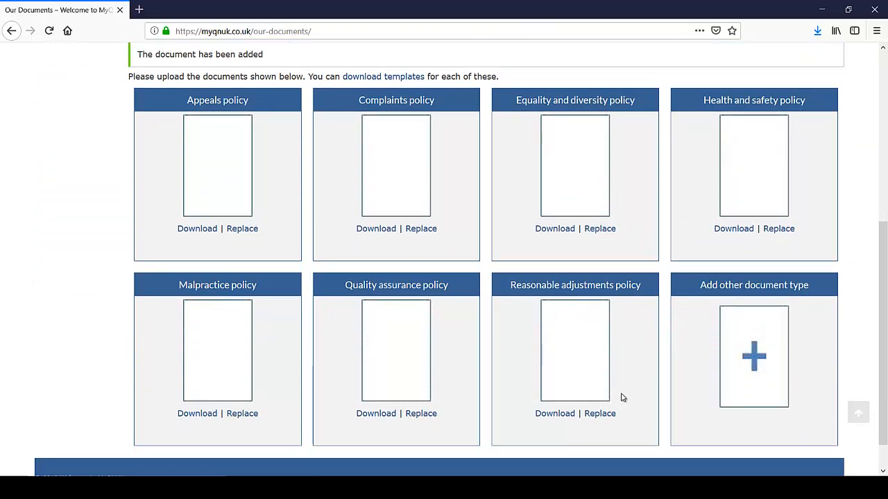
scroll(622, 397, "up", 5)
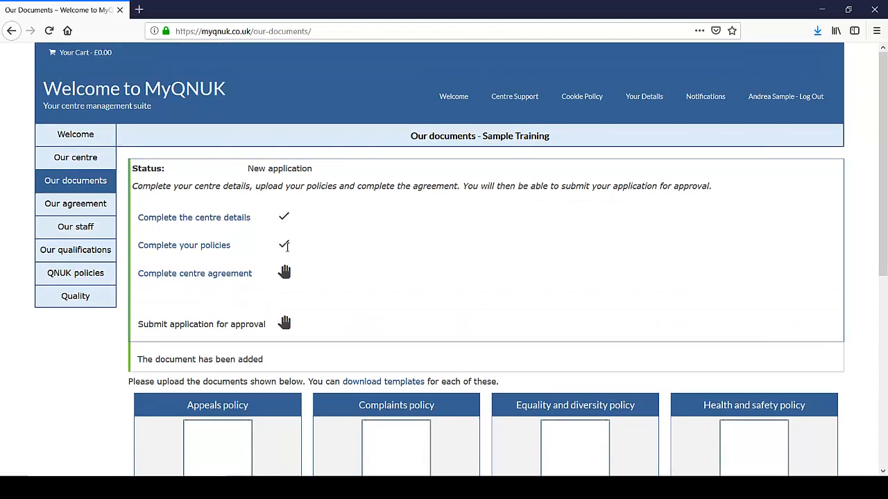
scroll(615, 360, "down", 5)
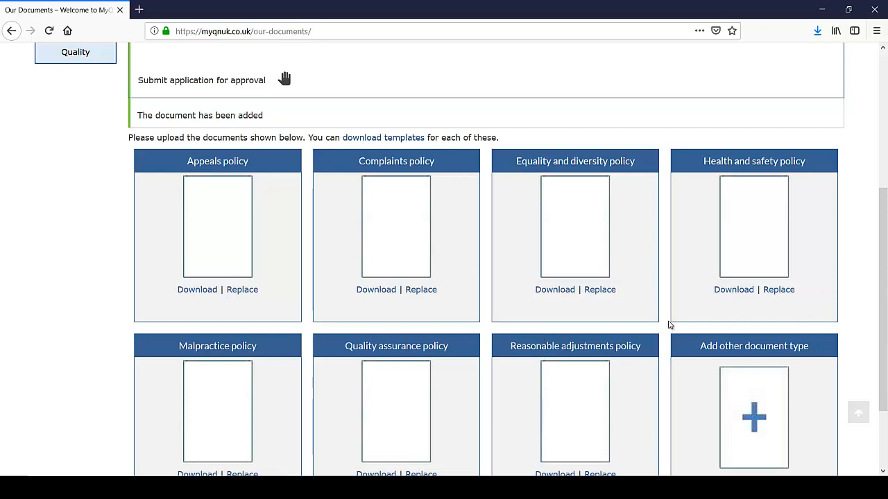
scroll(676, 324, "down", 3)
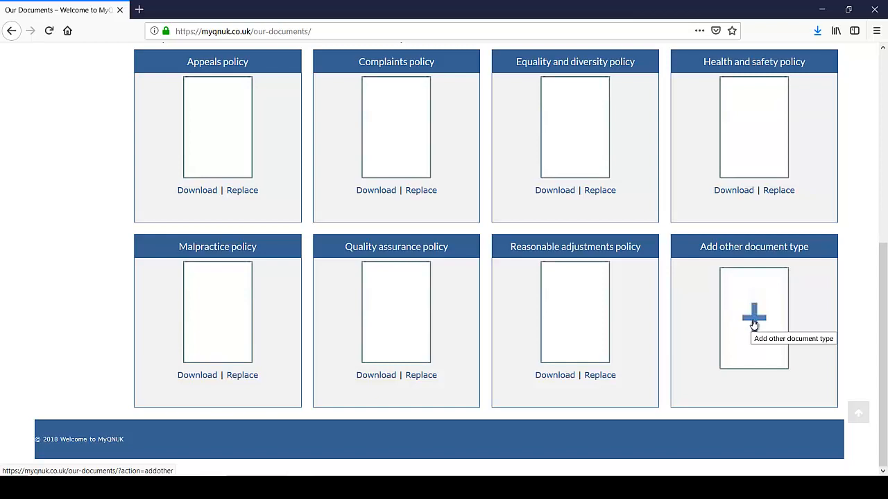
Step: Start a new document upload with type Insurance Document and add a brief description
left_click(754, 320)
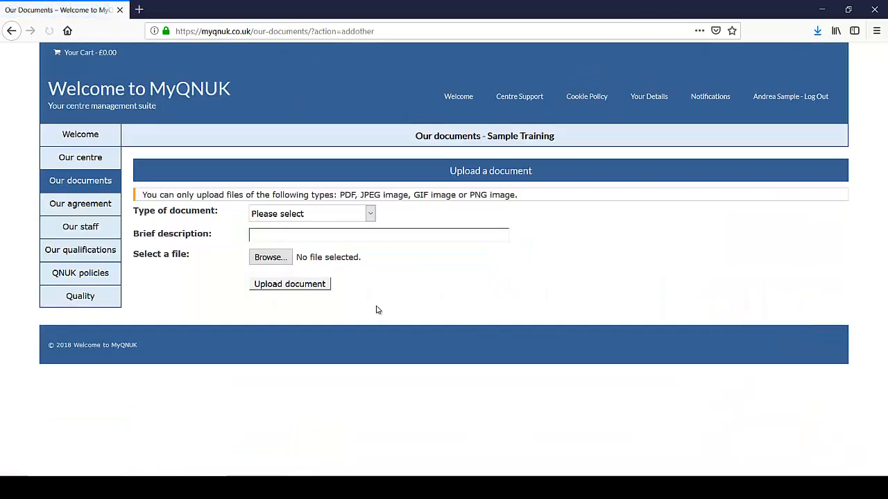
left_click(369, 216)
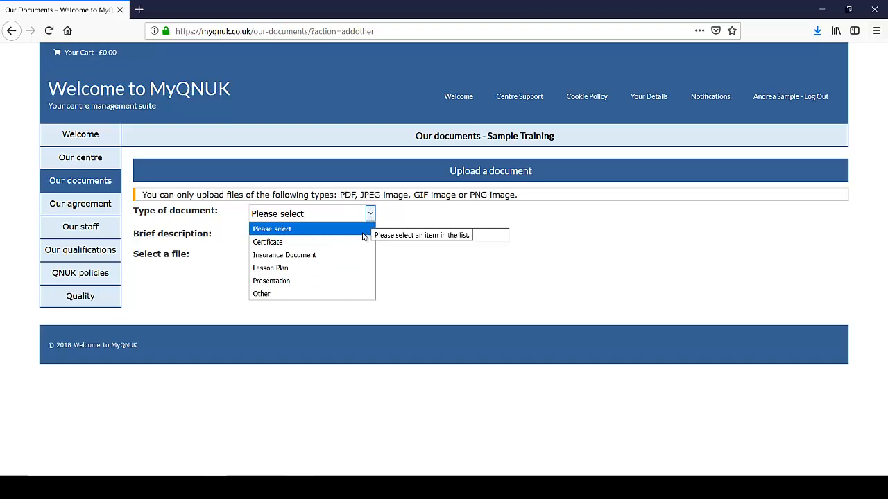
left_click(327, 257)
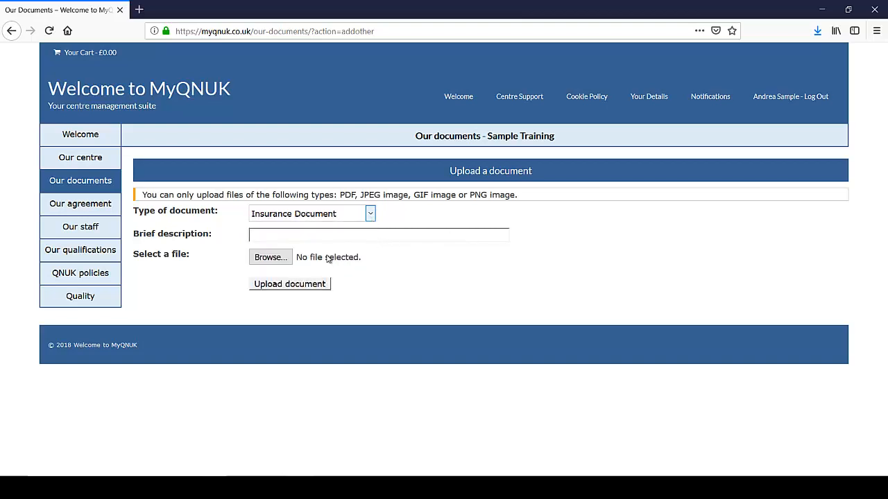
left_click(308, 234)
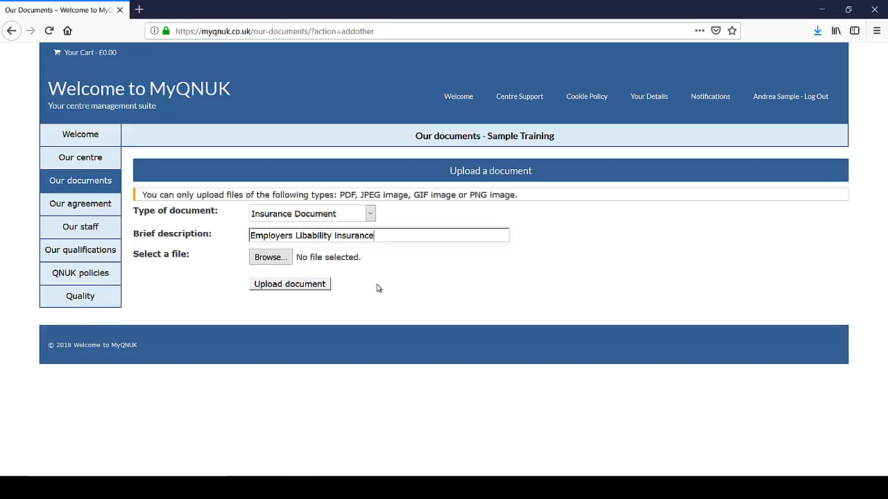
Step: Upload the Employer liability Insurance PDF from the My Centre Policies folder
left_click(276, 262)
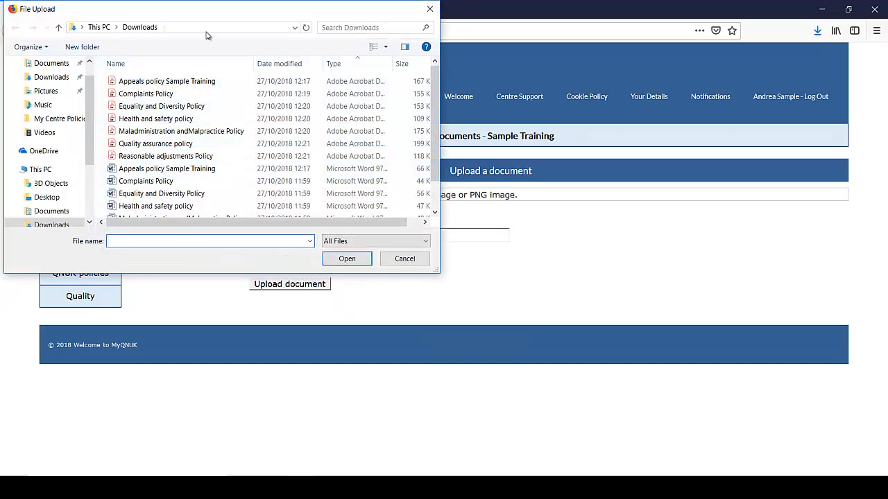
left_click(207, 27)
key("ctrl+v")
key("Return")
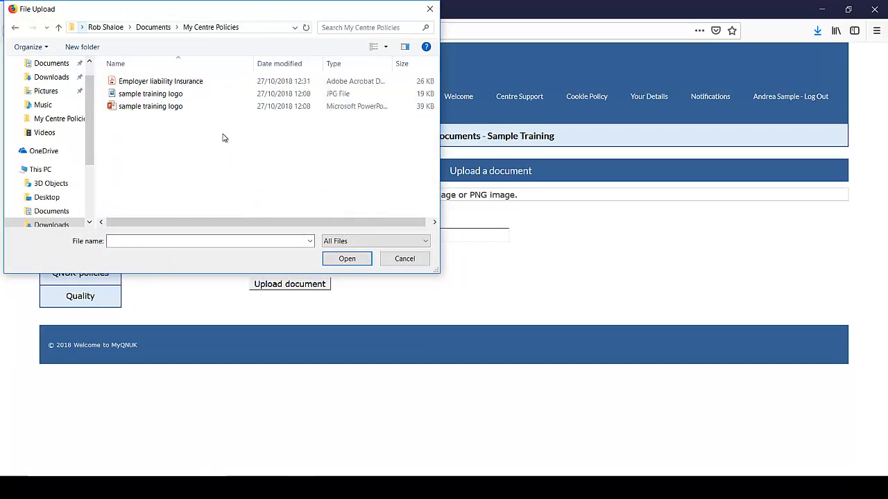
left_click(184, 82)
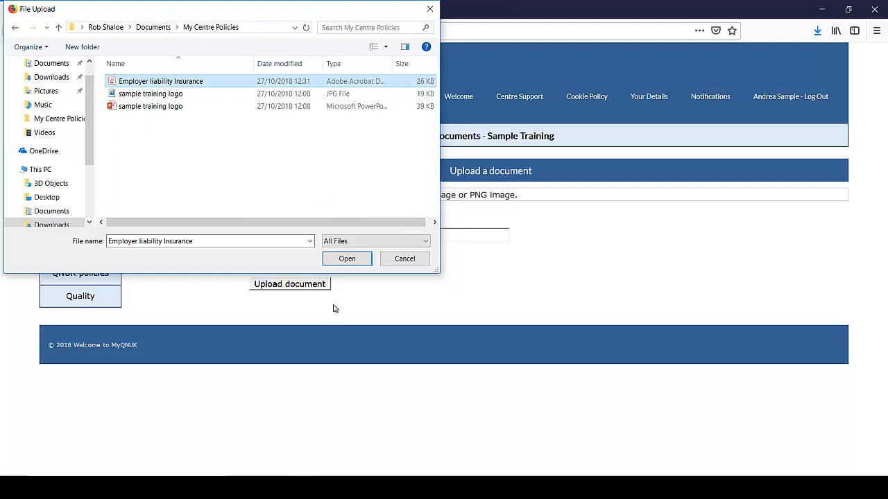
left_click(347, 258)
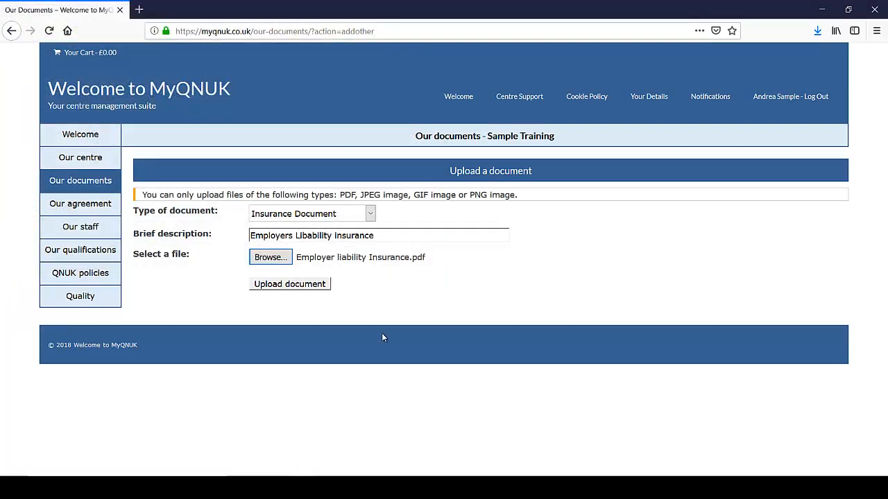
left_click(293, 285)
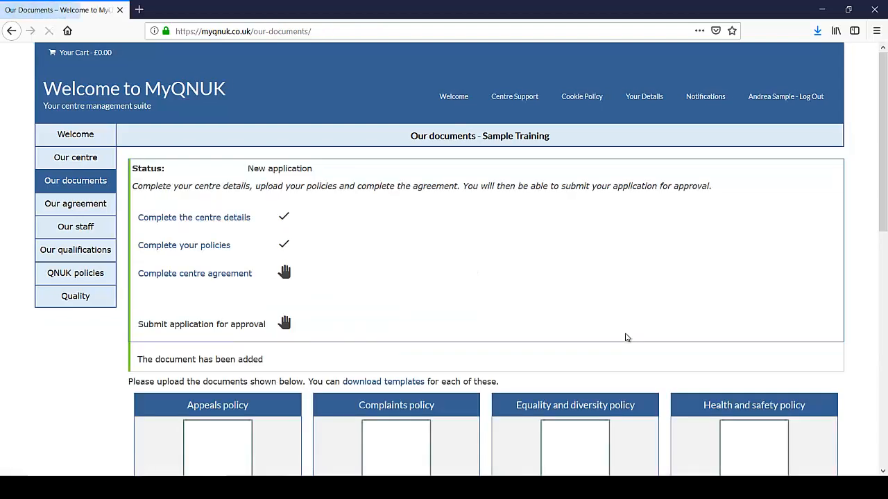
scroll(708, 337, "down", 5)
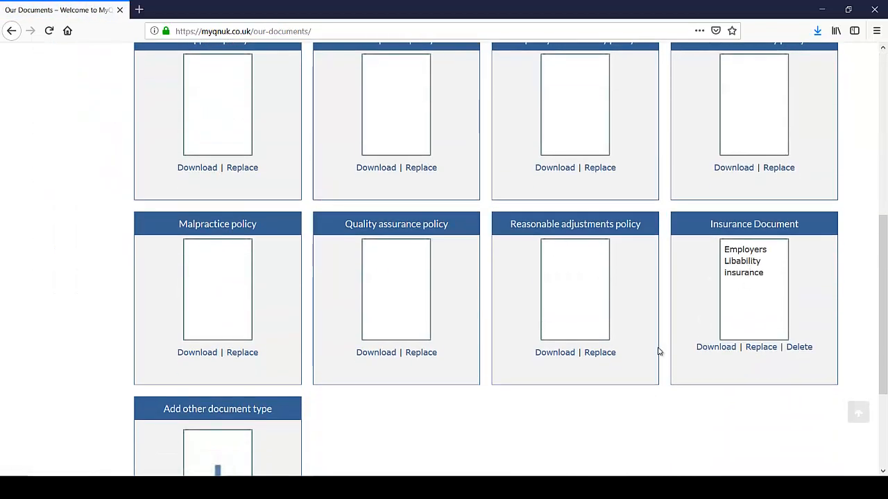
scroll(167, 378, "down", 2)
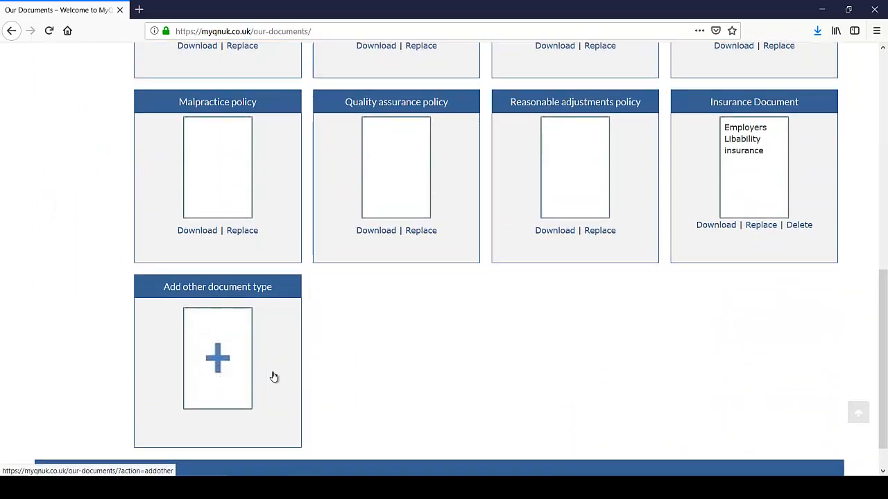
scroll(274, 377, "up", 6)
scroll(677, 435, "down", 2)
scroll(676, 435, "down", 1)
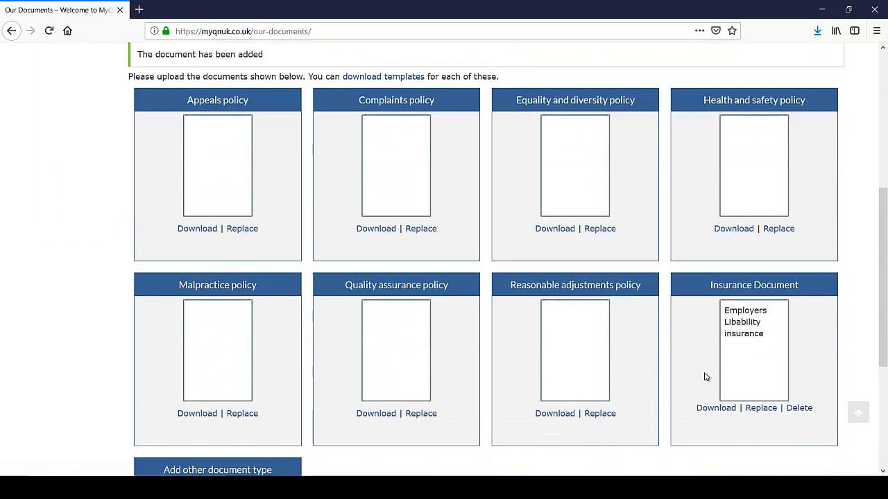
scroll(563, 387, "up", 3)
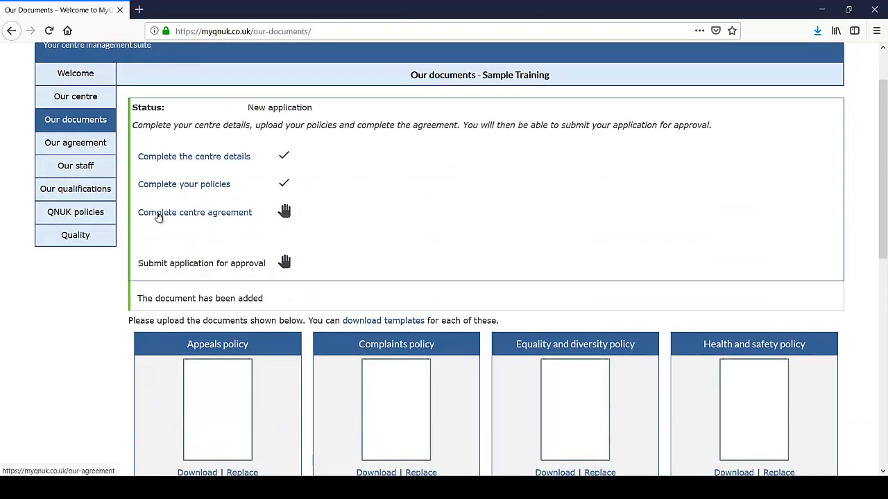
Step: Open the centre agreement and read through to its end
left_click(193, 217)
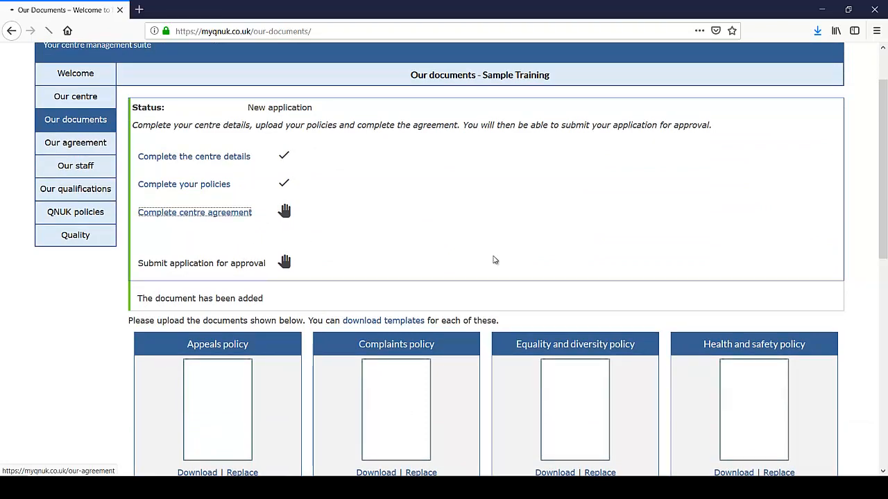
scroll(505, 269, "down", 4)
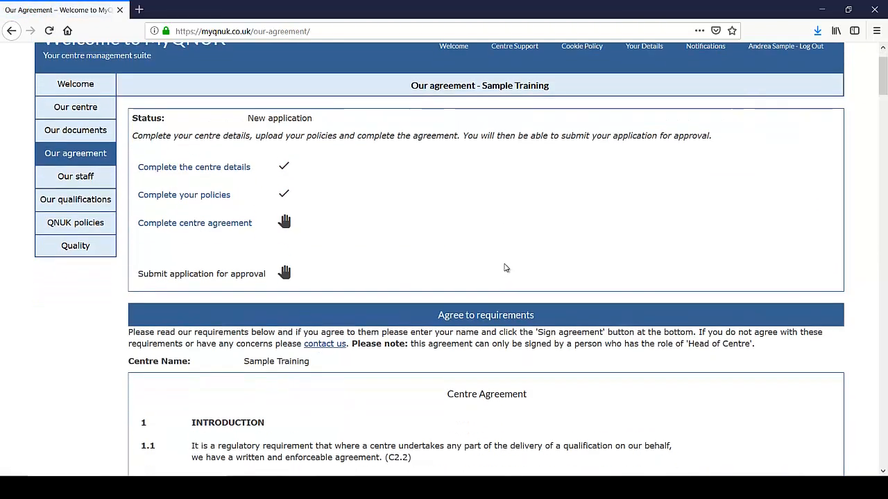
scroll(504, 269, "down", 2)
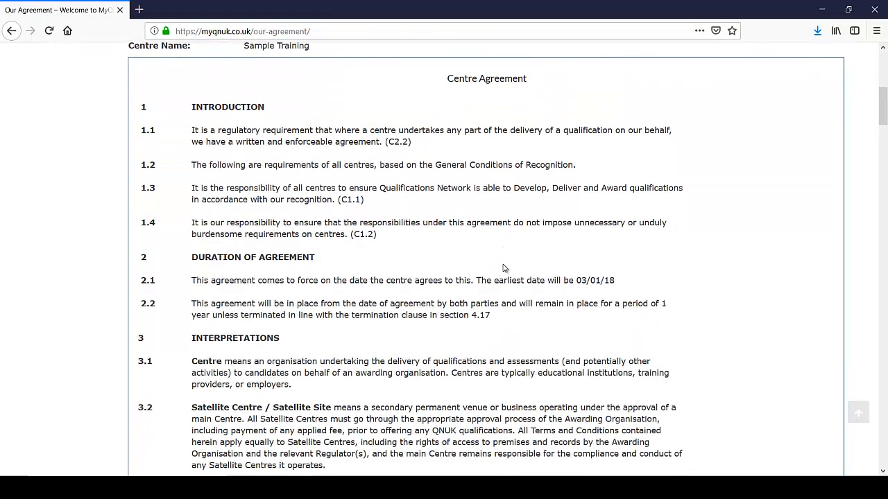
scroll(501, 269, "down", 5)
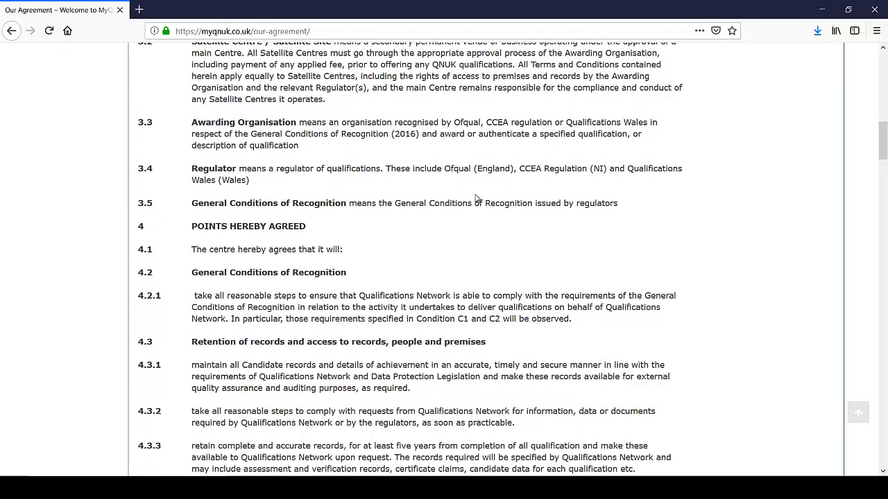
scroll(504, 210, "down", 4)
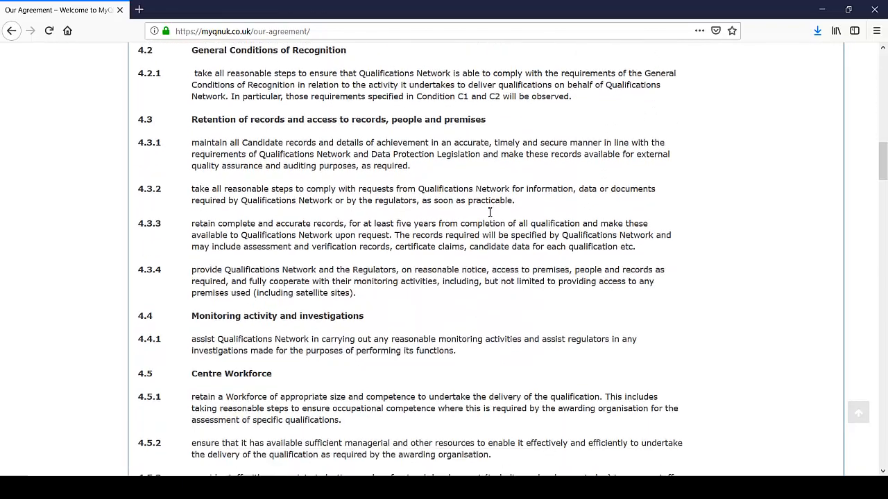
scroll(372, 228, "down", 3)
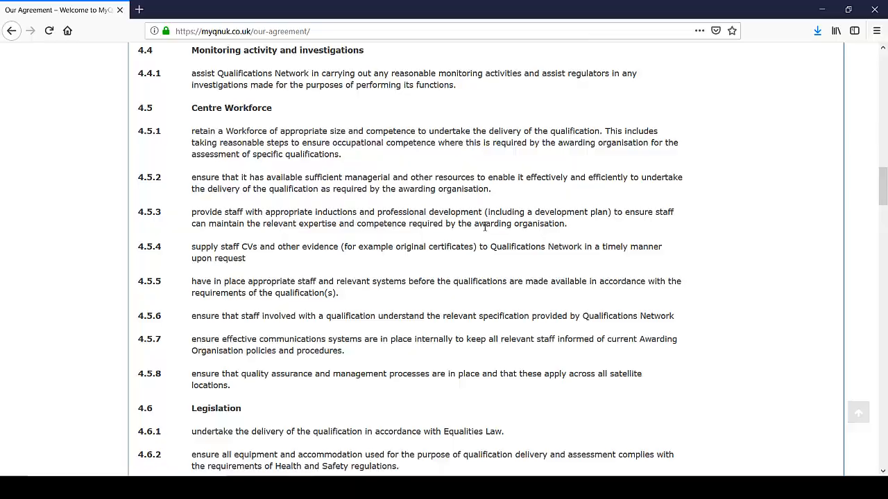
scroll(486, 227, "down", 10)
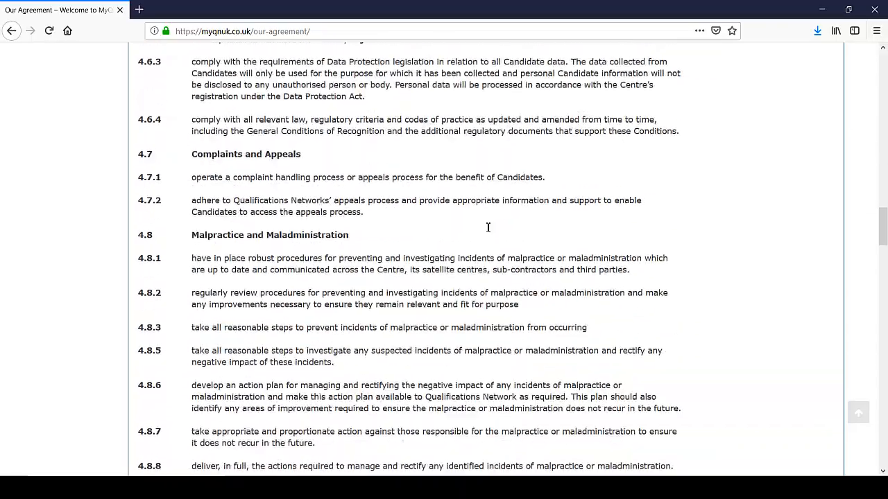
scroll(488, 228, "down", 20)
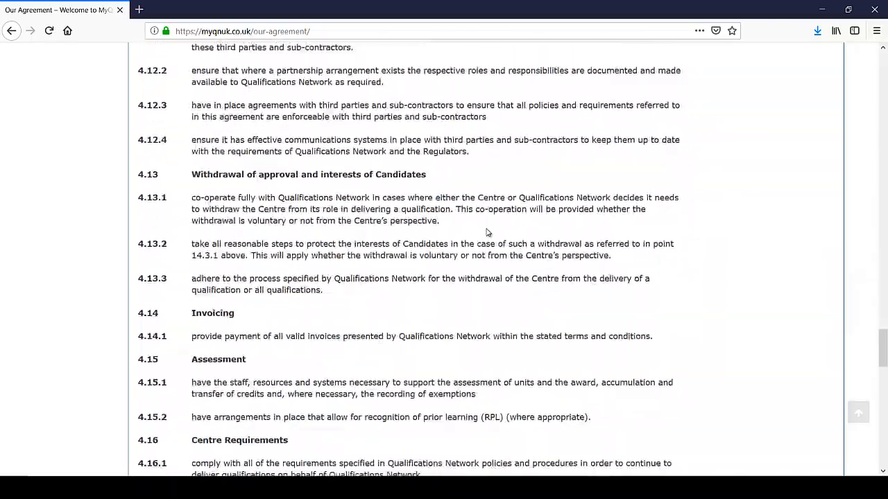
scroll(488, 233, "down", 20)
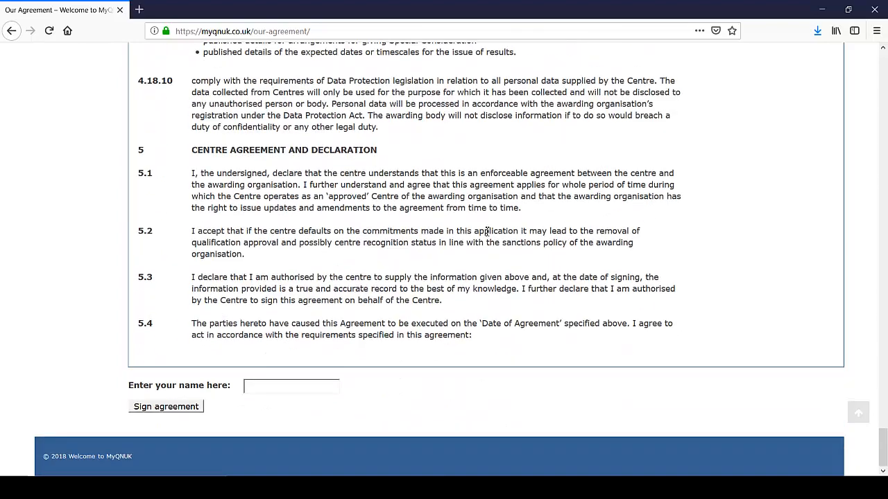
Step: Enter the signer's full name and sign the centre agreement
left_click(295, 390)
type("Andrea S")
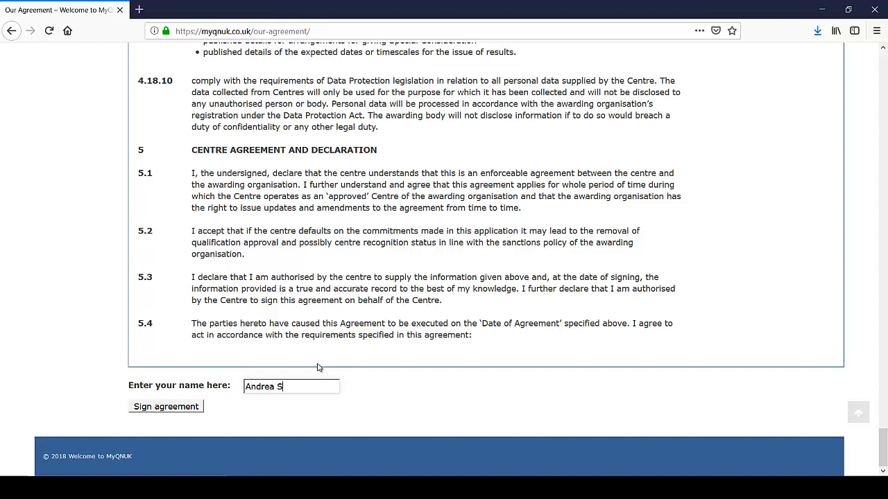
type("ample")
left_click(185, 407)
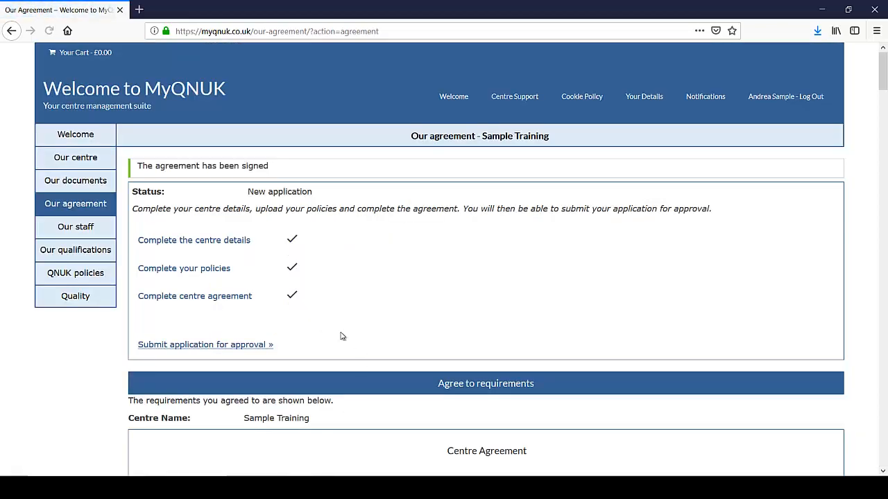
scroll(302, 266, "down", 1)
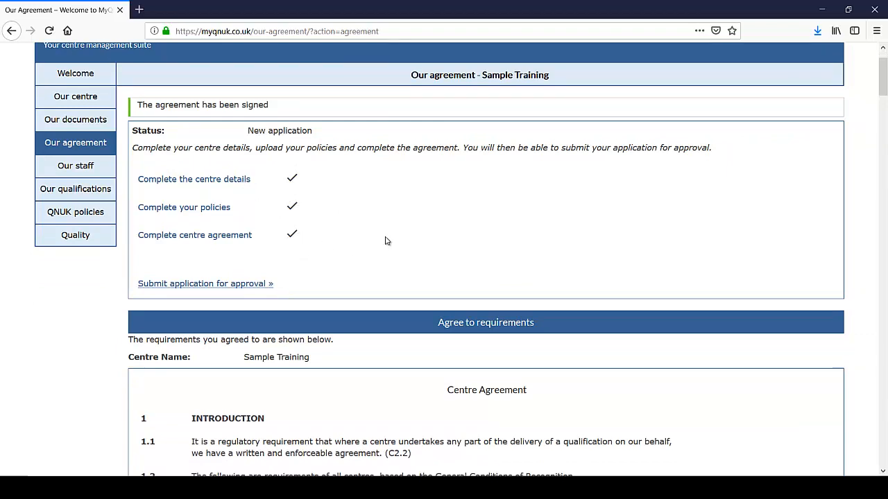
scroll(390, 240, "down", 3)
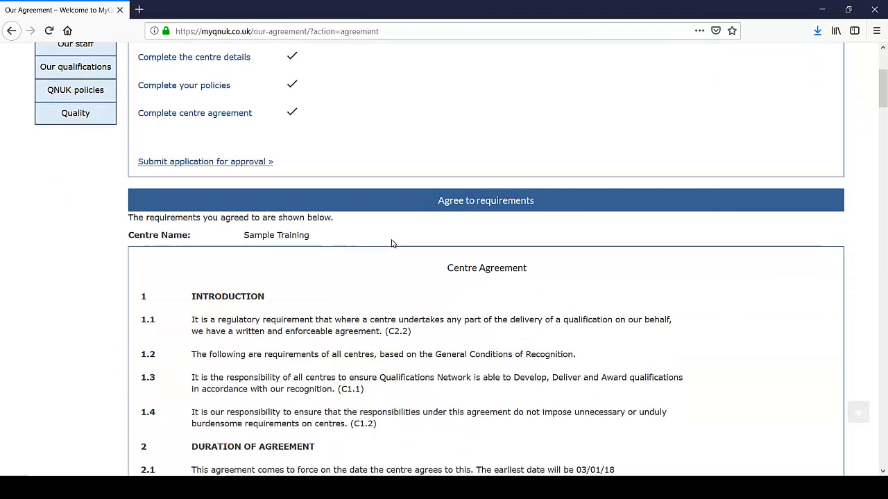
left_click(175, 164)
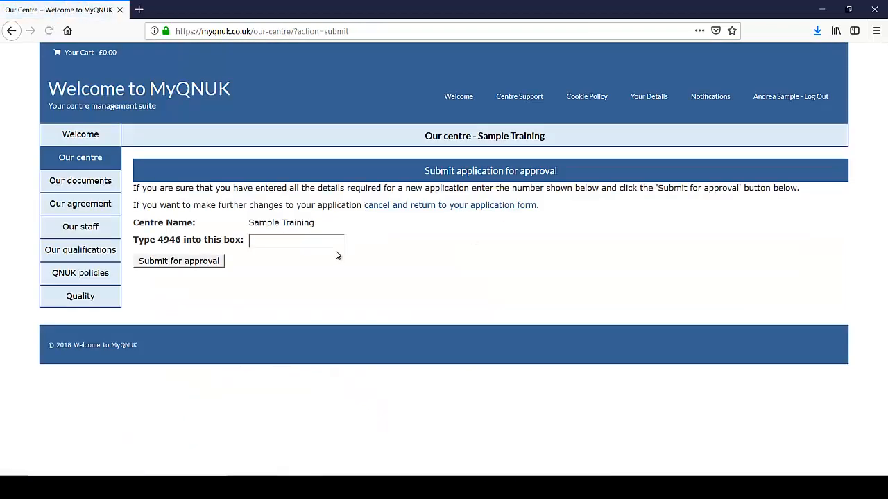
Step: Enter the displayed confirmation number and submit the Sample Training application for approval
left_click(272, 241)
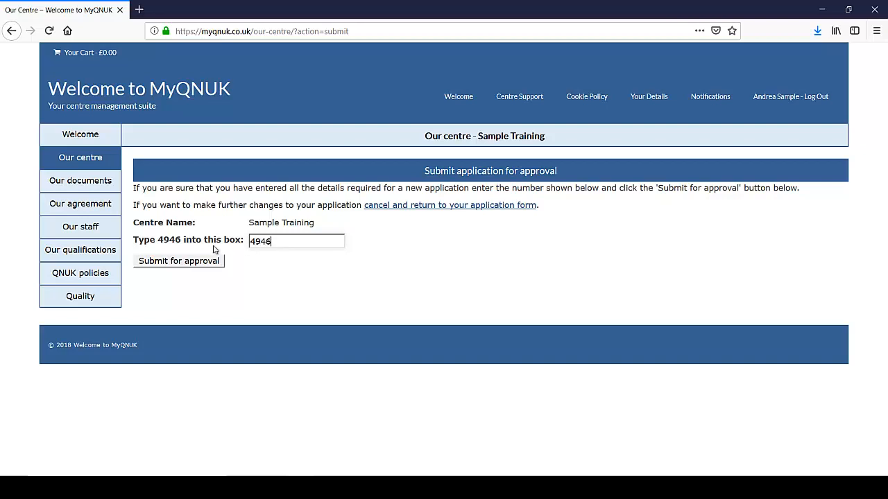
left_click(198, 265)
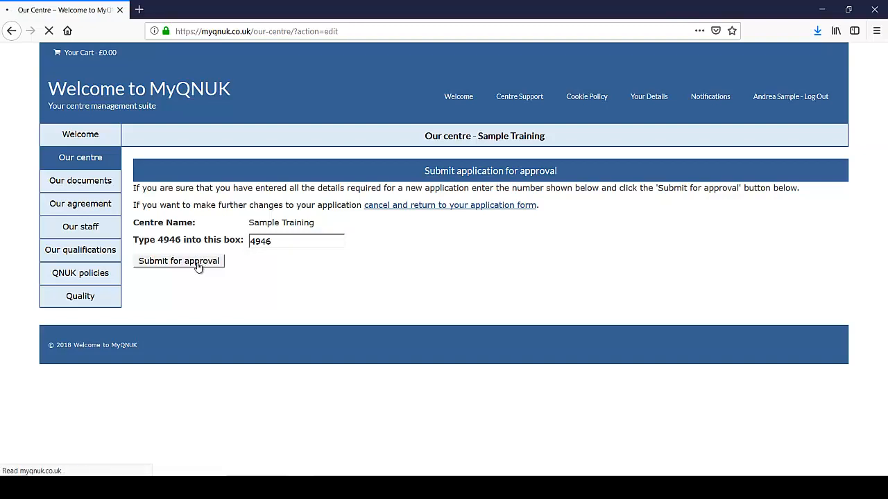
scroll(595, 217, "down", 2)
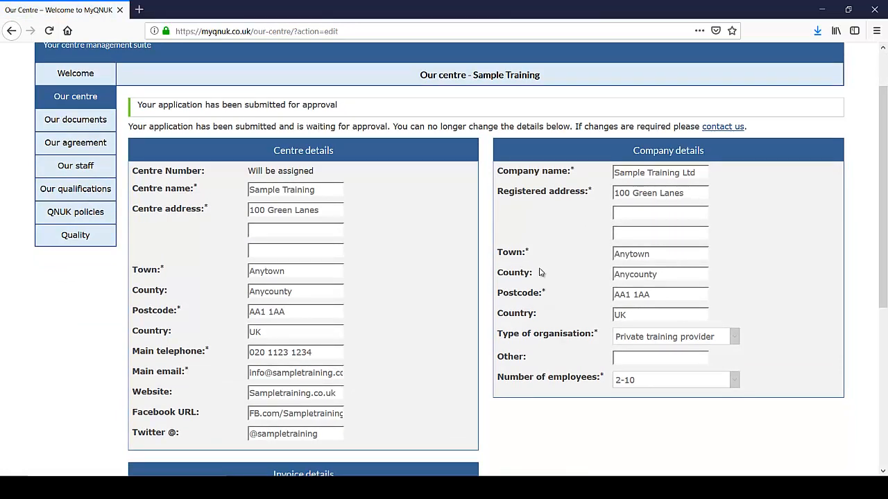
scroll(540, 275, "down", 5)
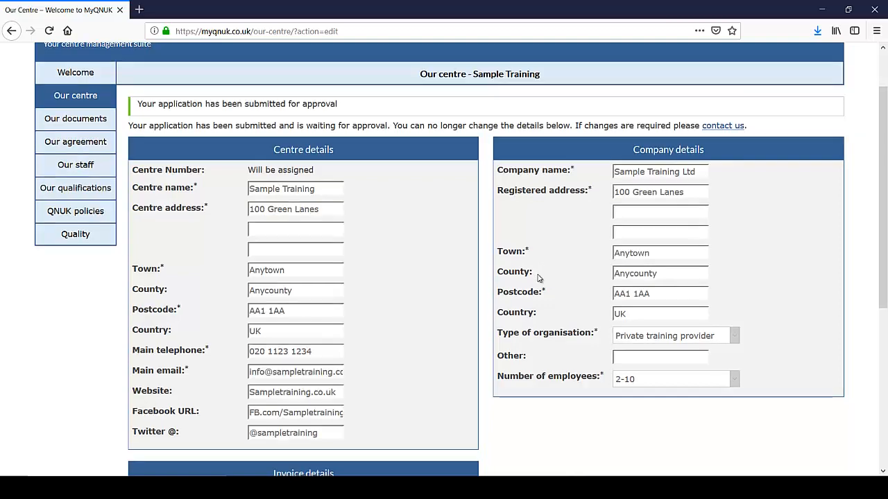
scroll(544, 283, "up", 5)
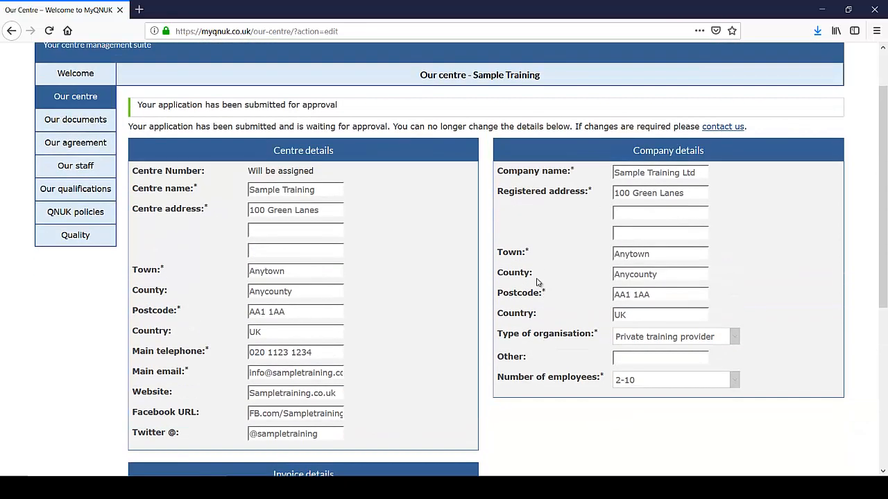